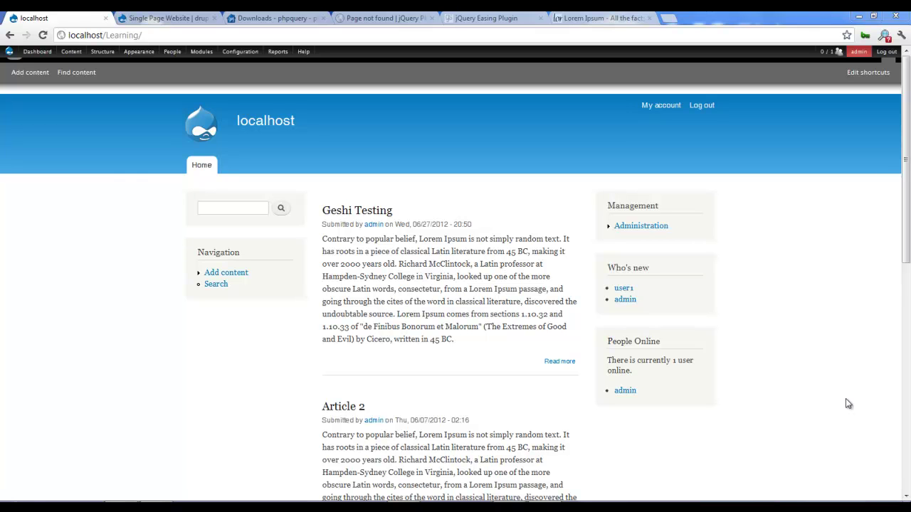
Read the Single Page Website project page on drupal.org, covering its summary, supported themes, configuration notes and example sites
click(160, 18)
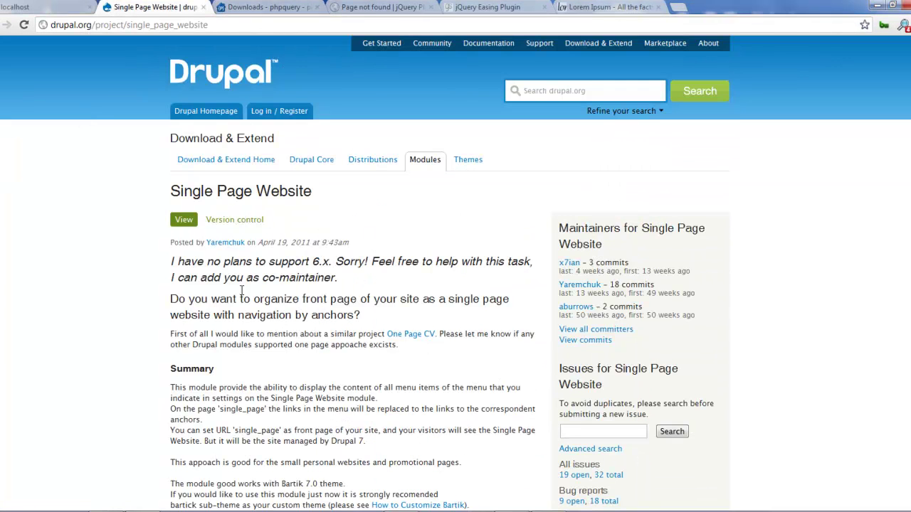
scroll(173, 237, down, 3)
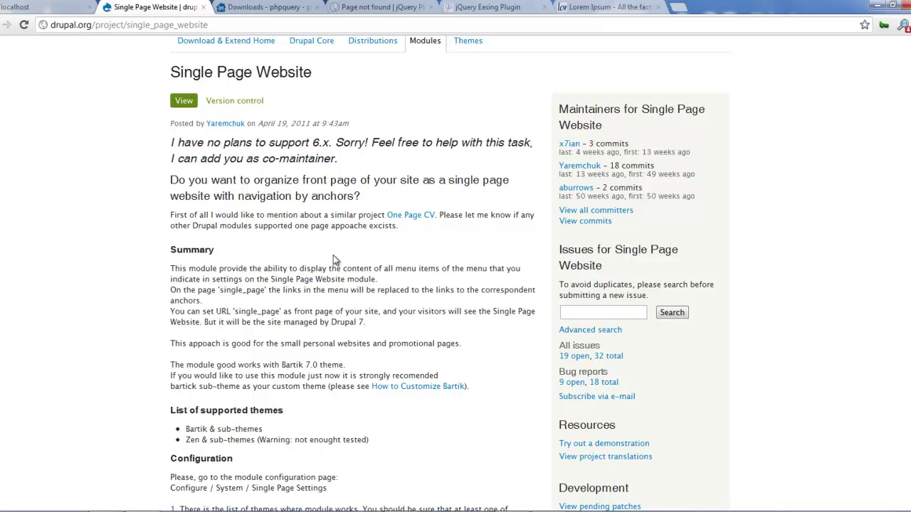
scroll(358, 260, down, 3)
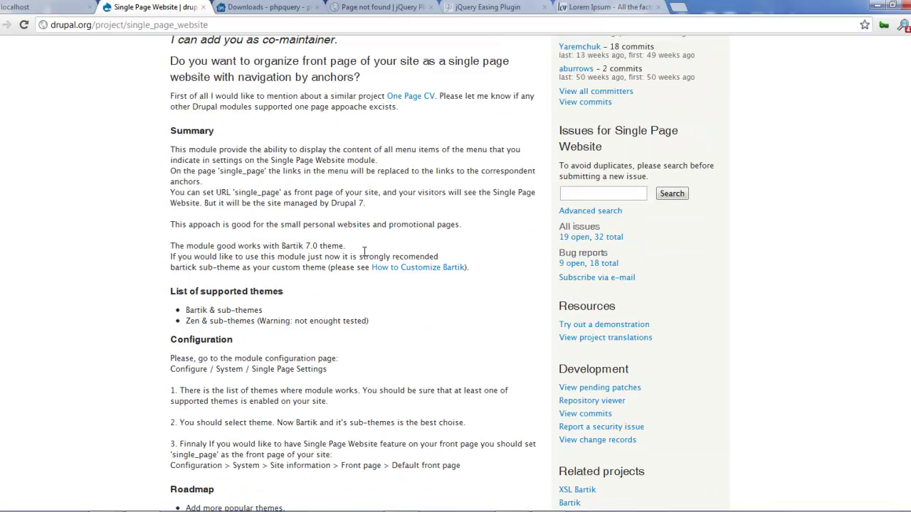
scroll(364, 252, down, 3)
scroll(321, 226, down, 3)
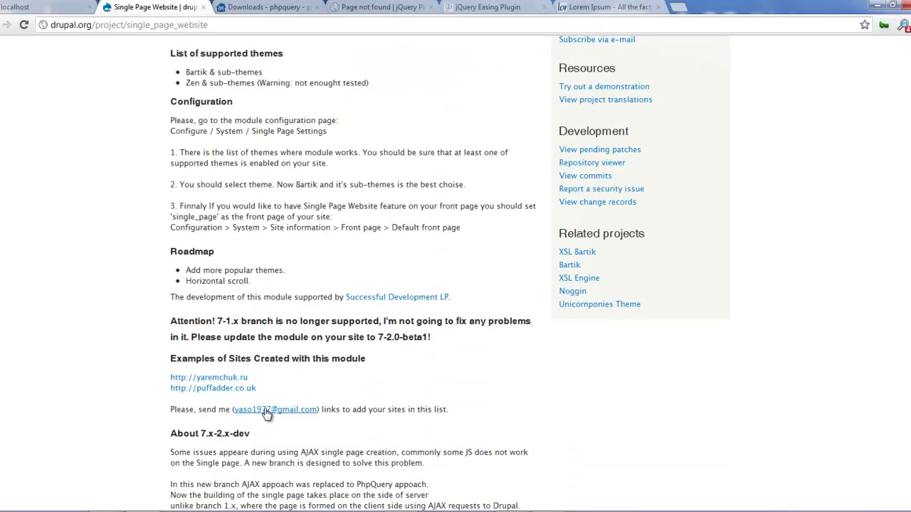
Open the module's two example sites in new tabs and browse the first one's CV, Portfolio, Contacts and About sections
middle_click(234, 381)
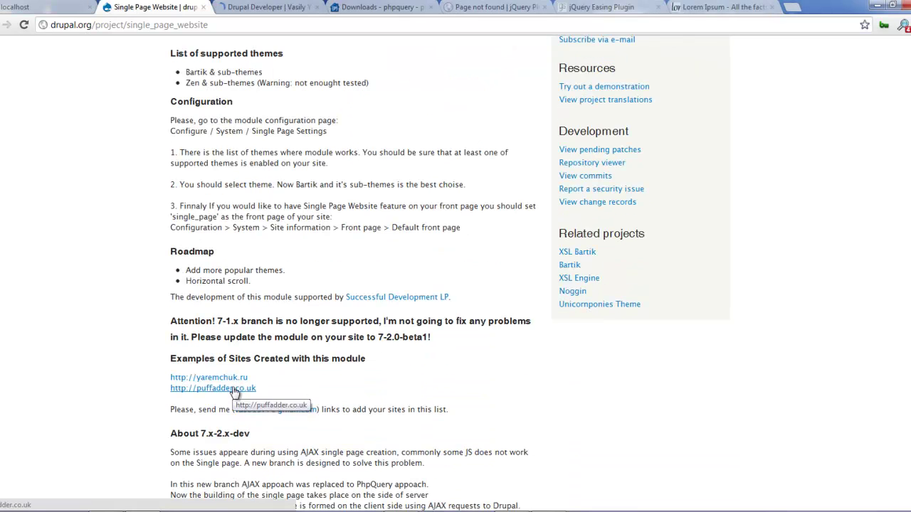
middle_click(236, 388)
click(251, 8)
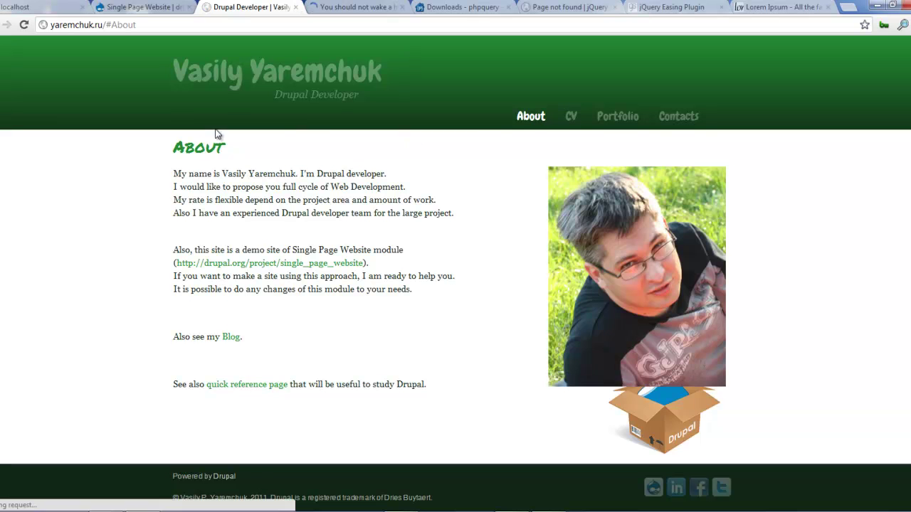
click(570, 119)
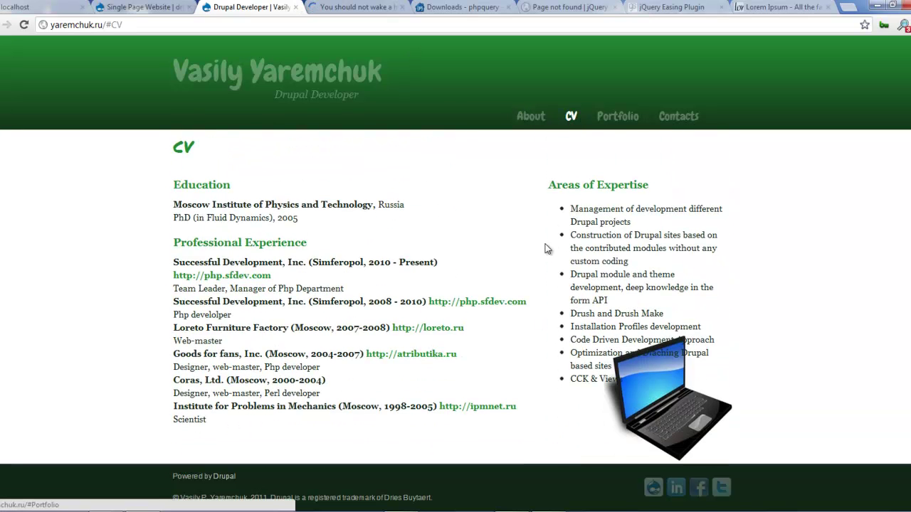
click(619, 118)
click(661, 116)
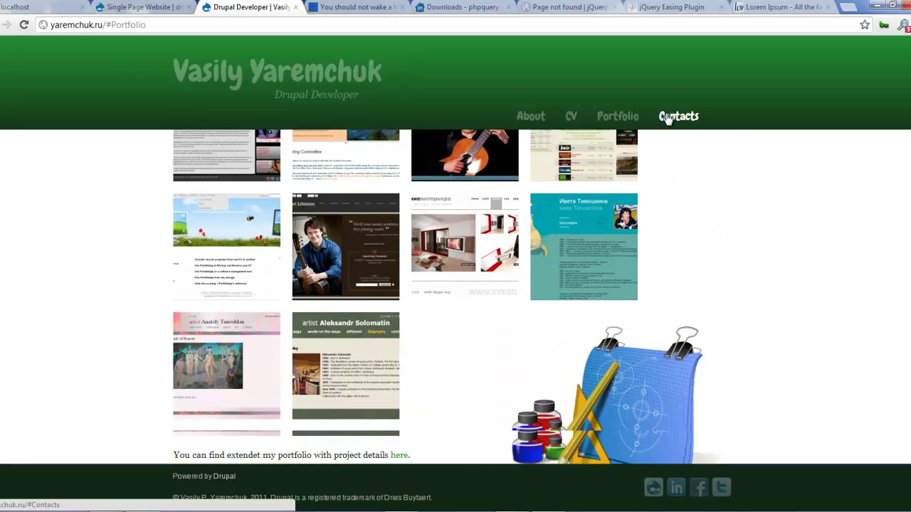
click(530, 116)
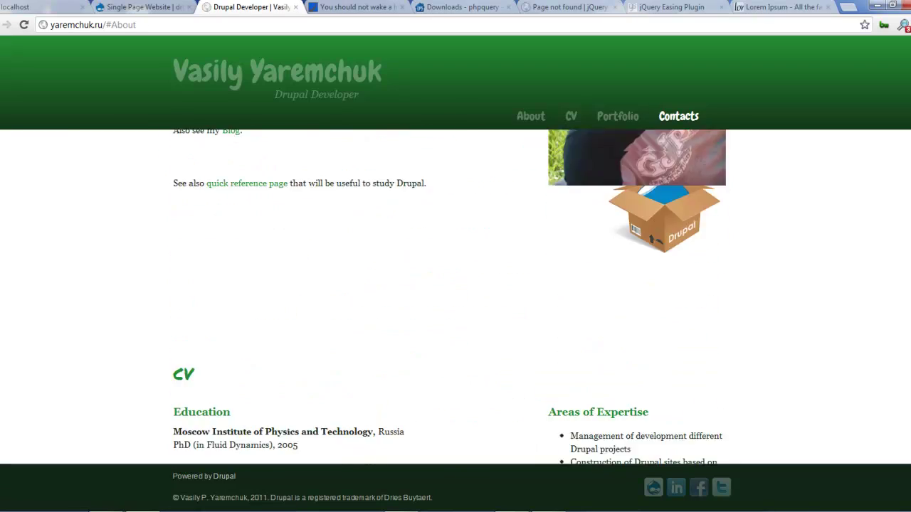
Browse the puffadder.co.uk example site's sections on the story, characters, setting and author
click(339, 7)
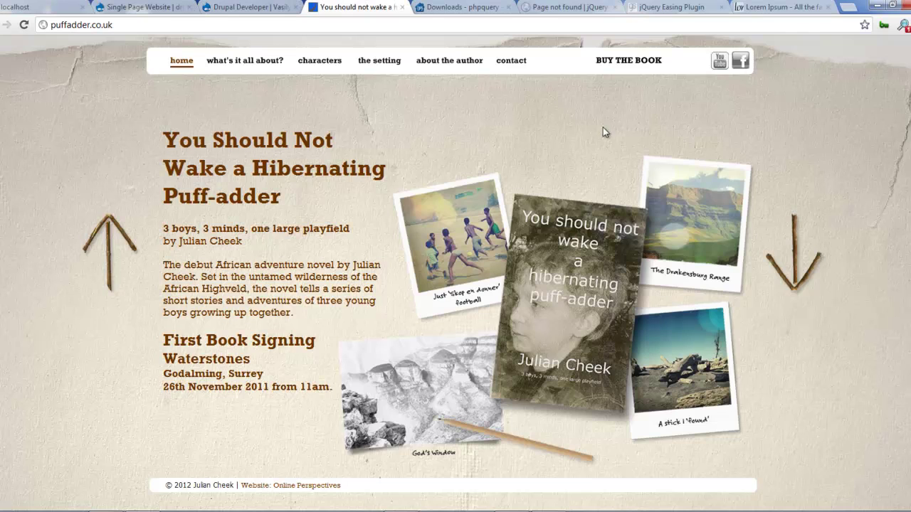
click(245, 61)
click(319, 61)
click(365, 61)
click(445, 62)
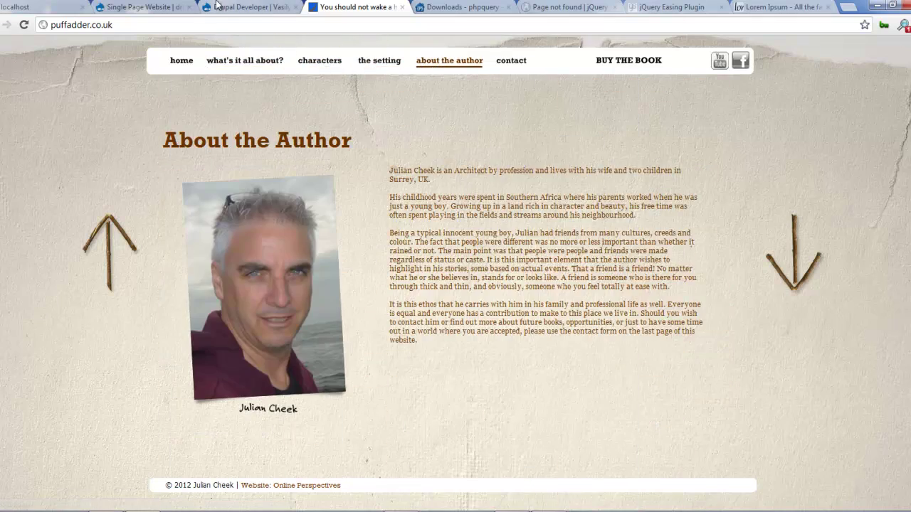
Close both example sites and look over the module's project page again
click(263, 8)
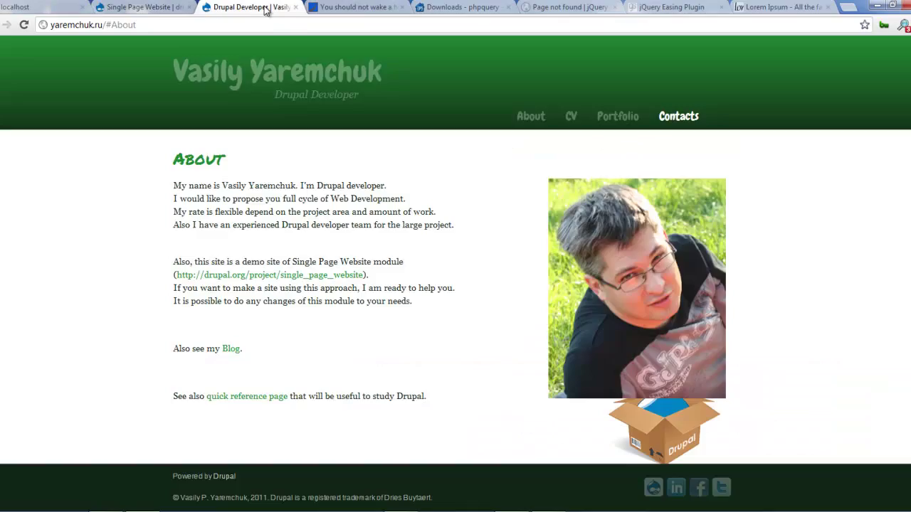
click(295, 7)
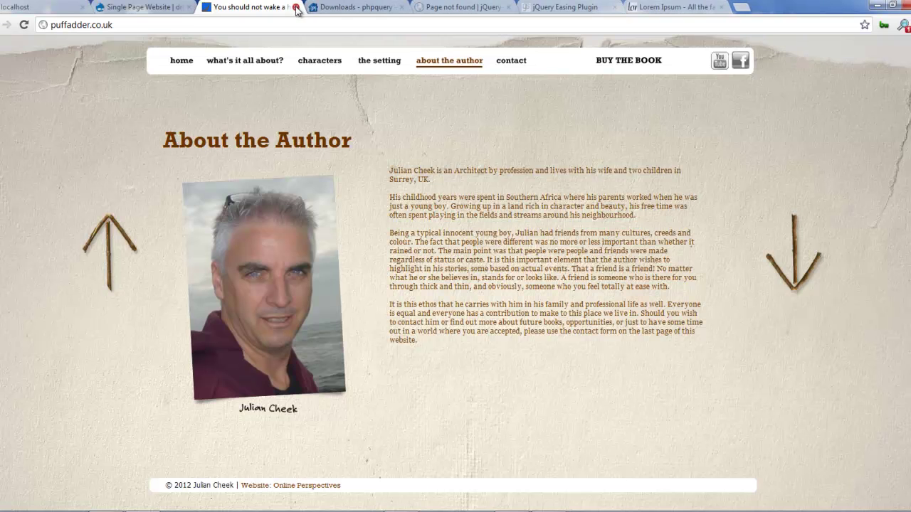
click(296, 7)
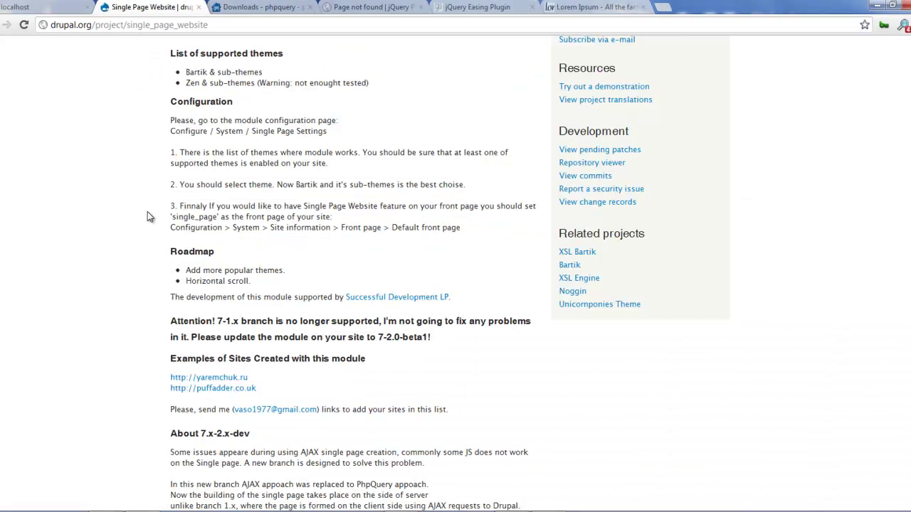
scroll(147, 212, up, 1)
scroll(147, 211, up, 3)
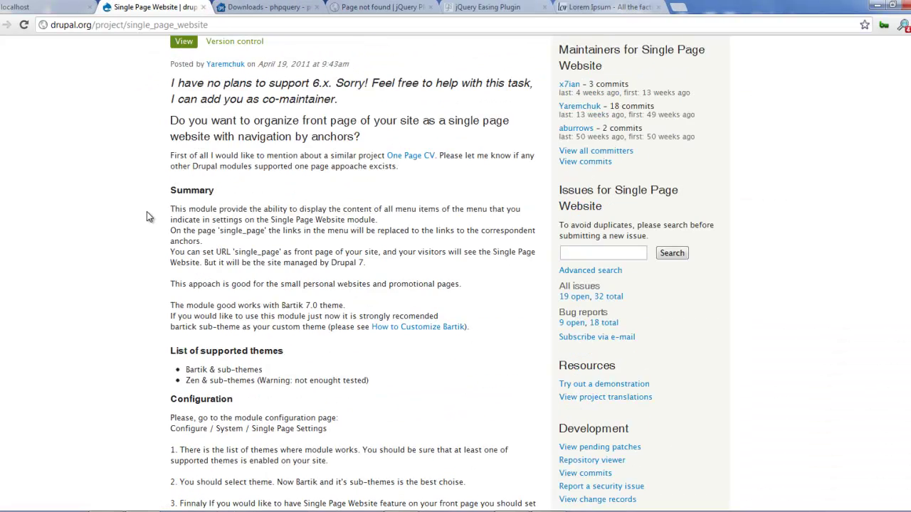
On the localhost Learning site, start creating a new panel page from the Panels dashboard
click(39, 6)
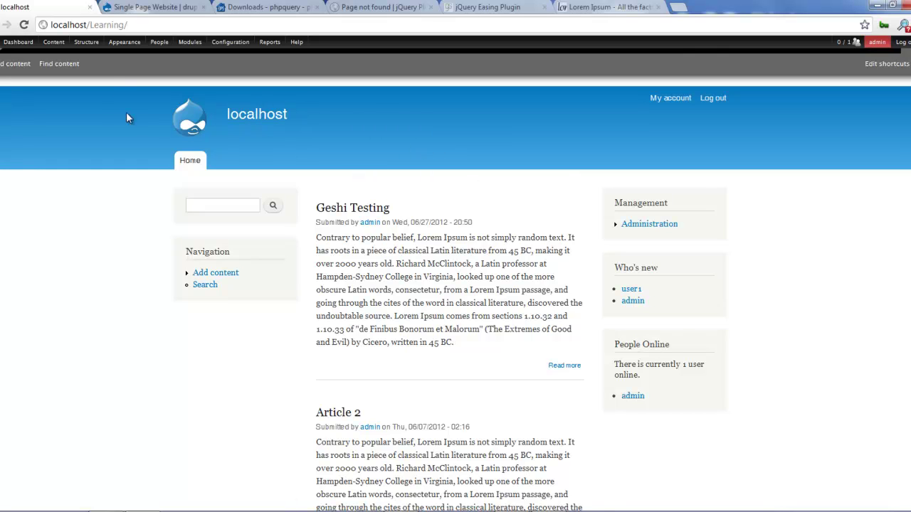
mouse_move(86, 46)
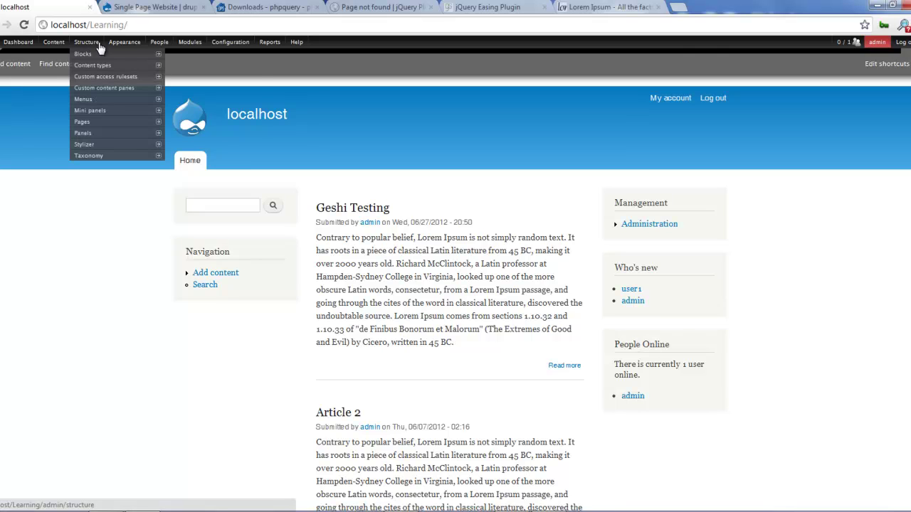
mouse_move(99, 124)
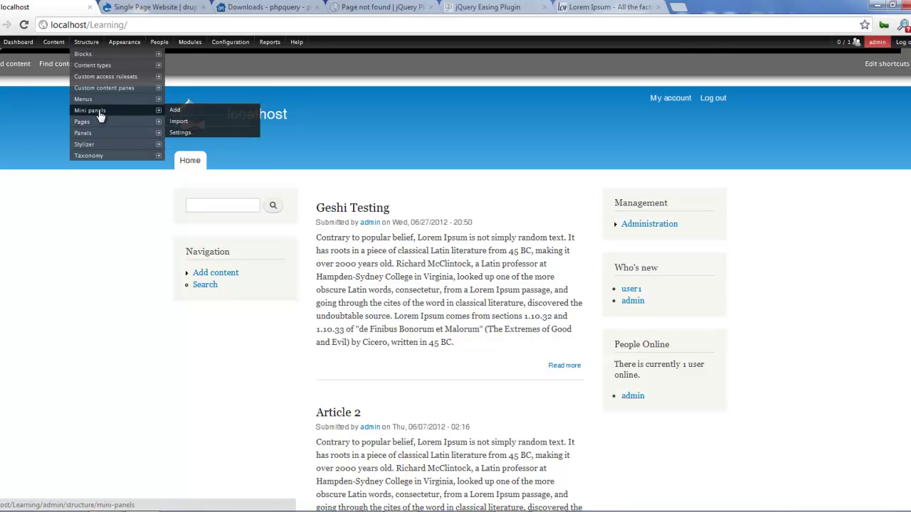
click(100, 134)
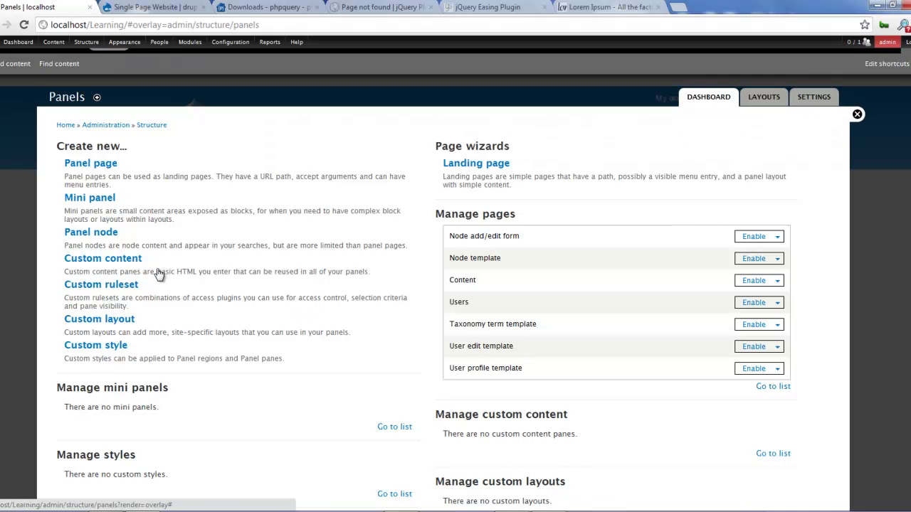
click(91, 164)
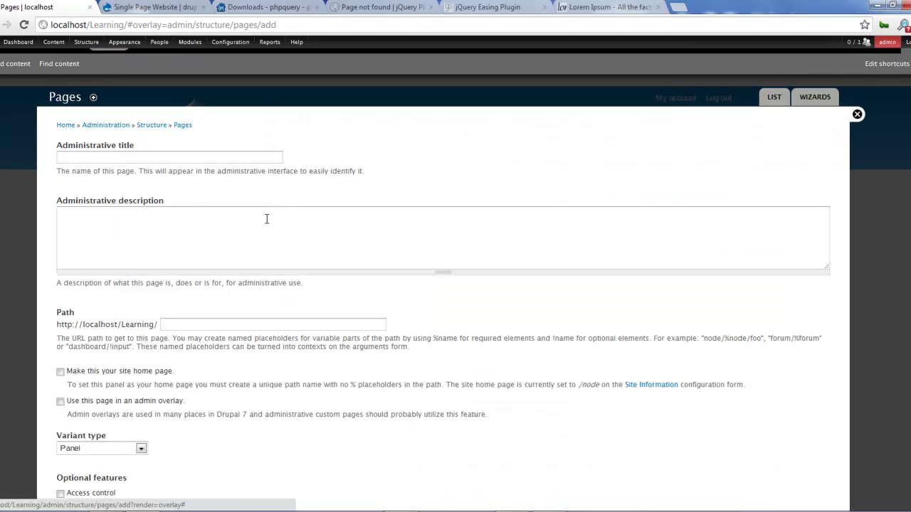
Give the panel page the administrative title "Home page" and the path pan1, and continue to the layout choice
click(128, 158)
text(Ho)
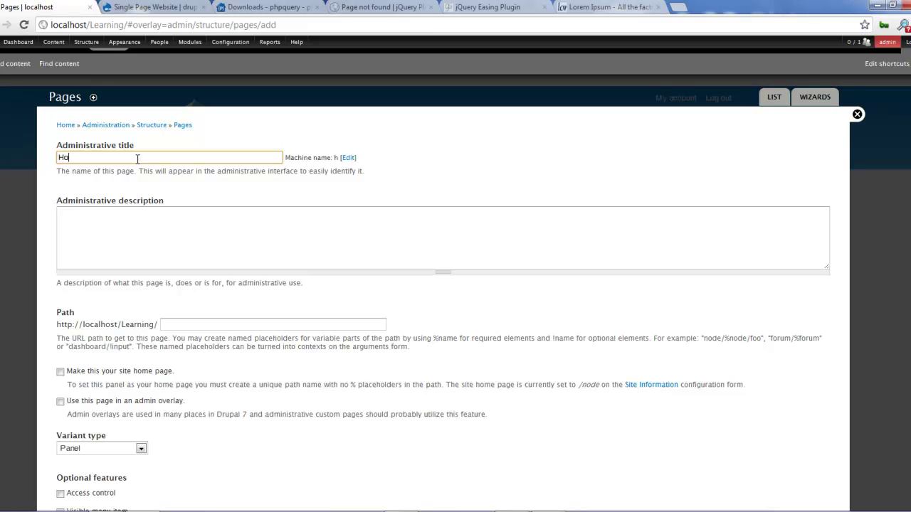
text(me page)
click(147, 256)
click(172, 325)
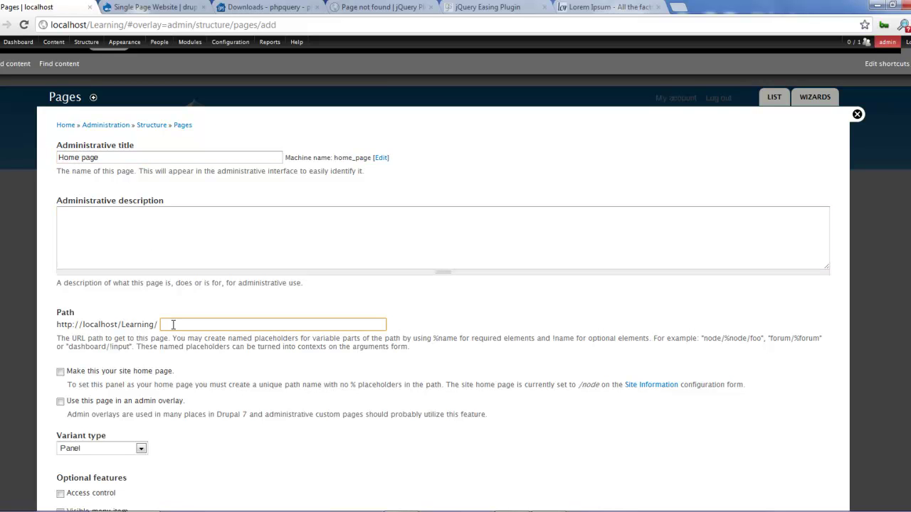
text(pan1)
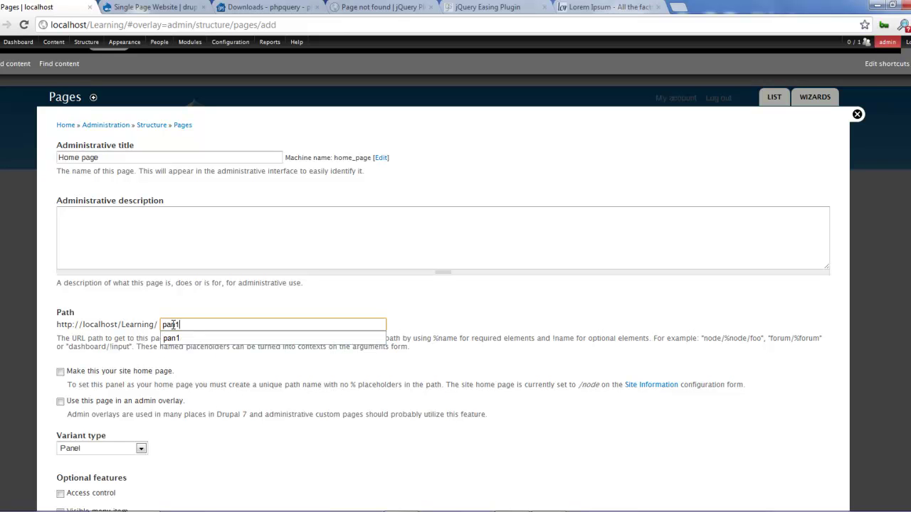
click(244, 384)
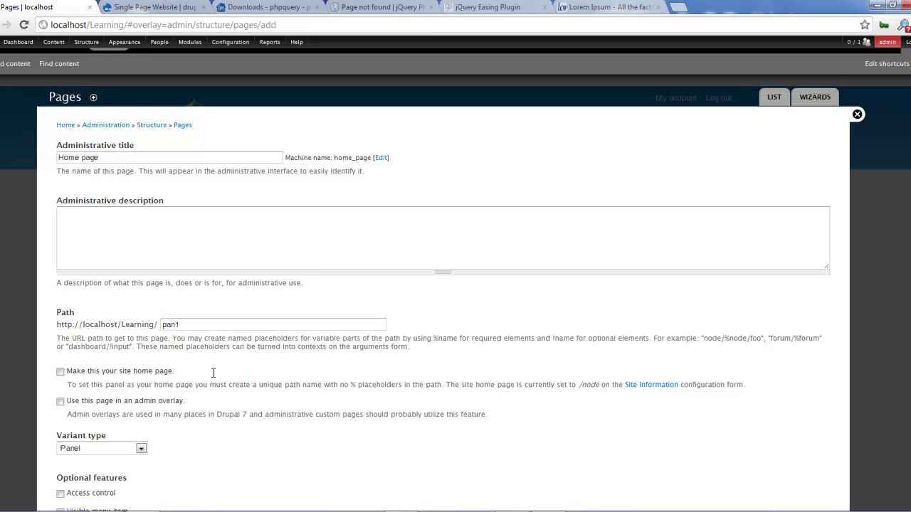
scroll(169, 412, down, 3)
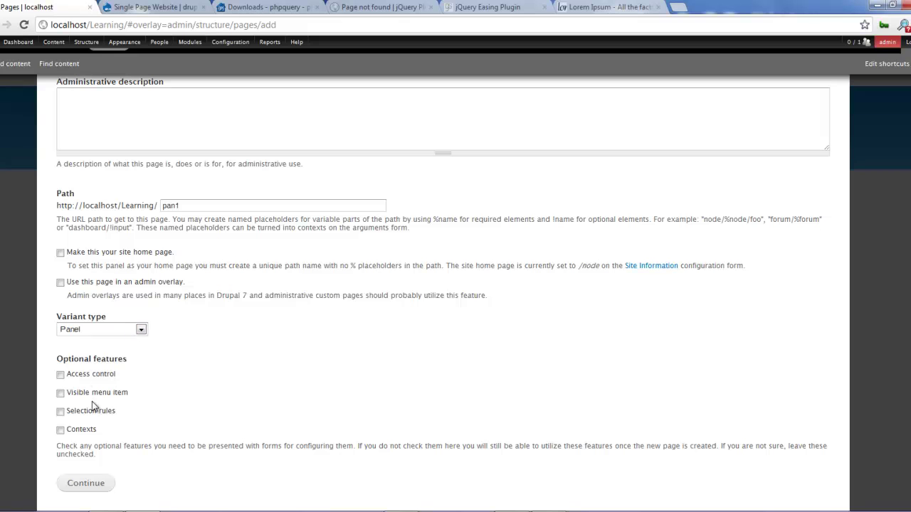
click(98, 487)
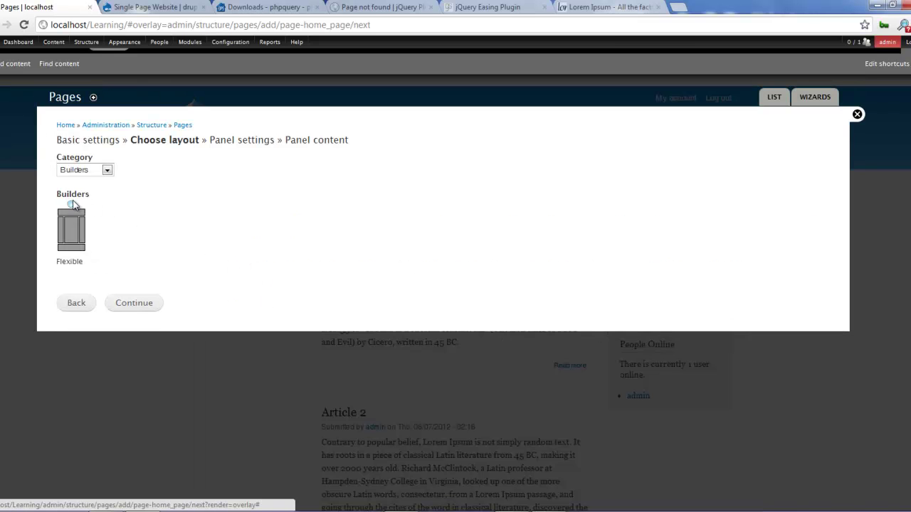
Choose the Single column layout from the Columns: 1 category and continue to the panel settings
click(103, 172)
click(96, 191)
click(70, 204)
click(111, 307)
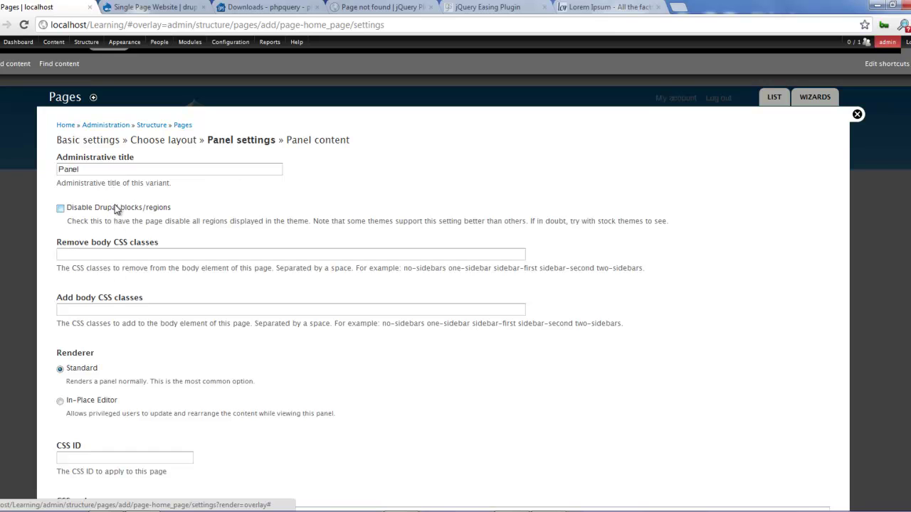
Keep the default panel settings and finish the page wizard with the title left blank
scroll(171, 270, down, 3)
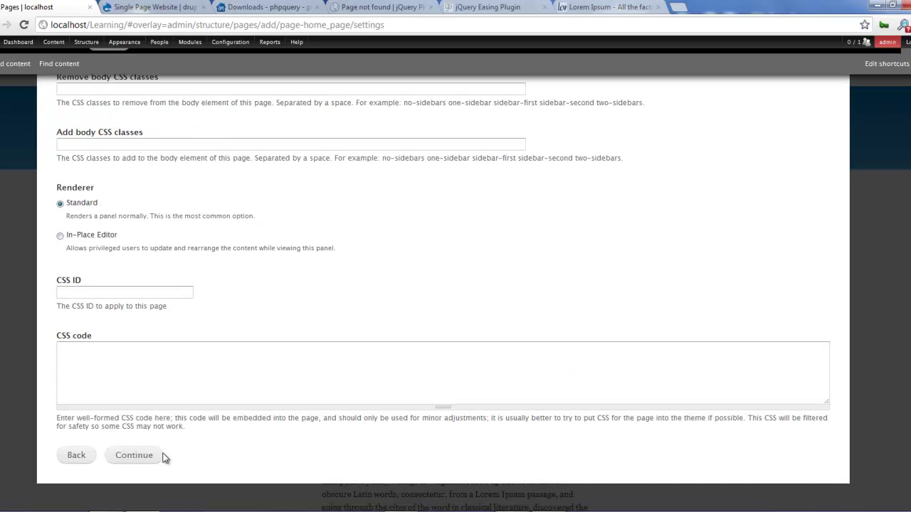
click(157, 459)
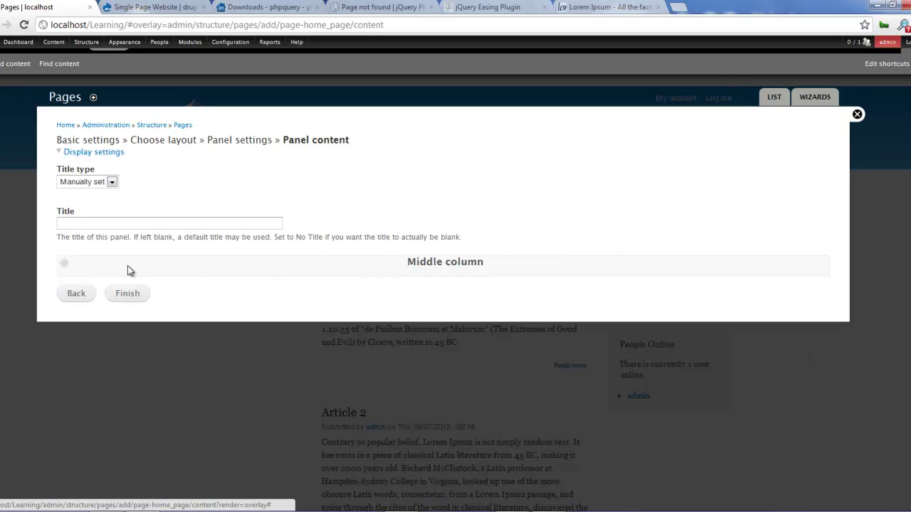
click(128, 297)
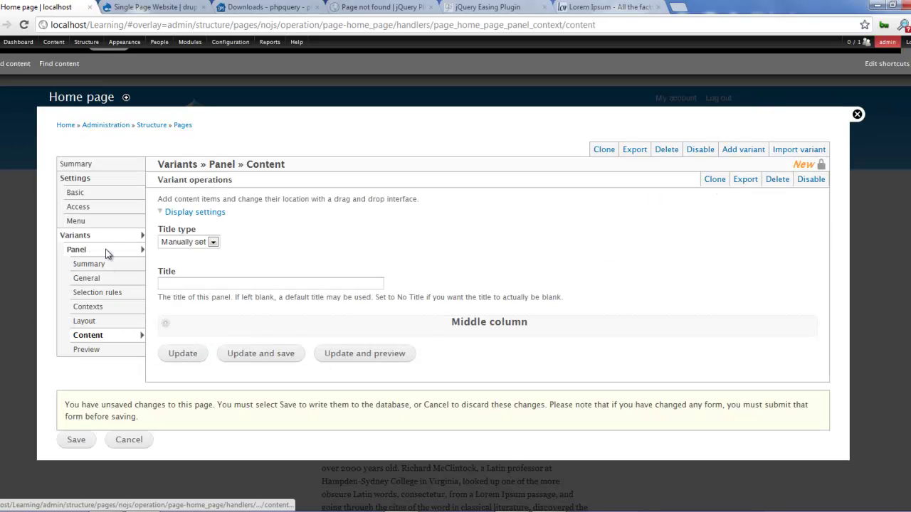
Look through the panel's layout categories, including Columns: 2, and try to resubmit the Single column layout from Columns: 1
click(107, 323)
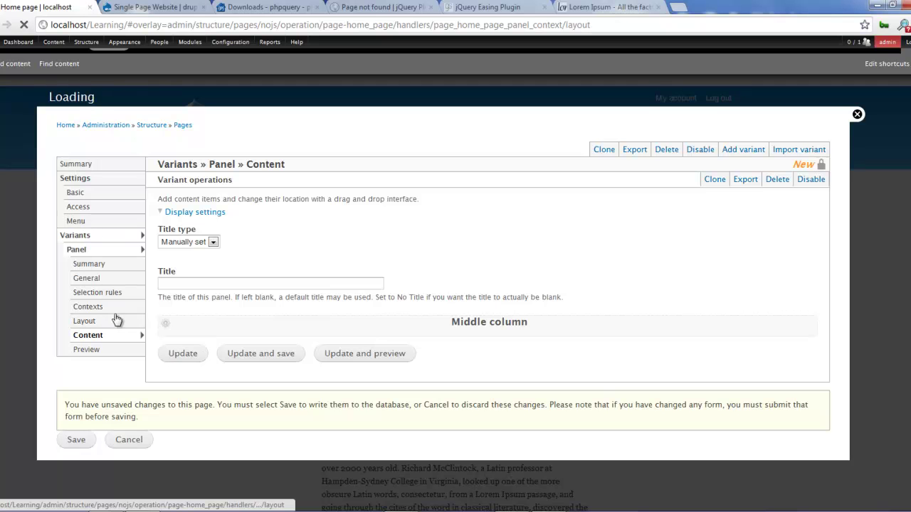
click(186, 231)
click(187, 252)
click(189, 232)
click(187, 260)
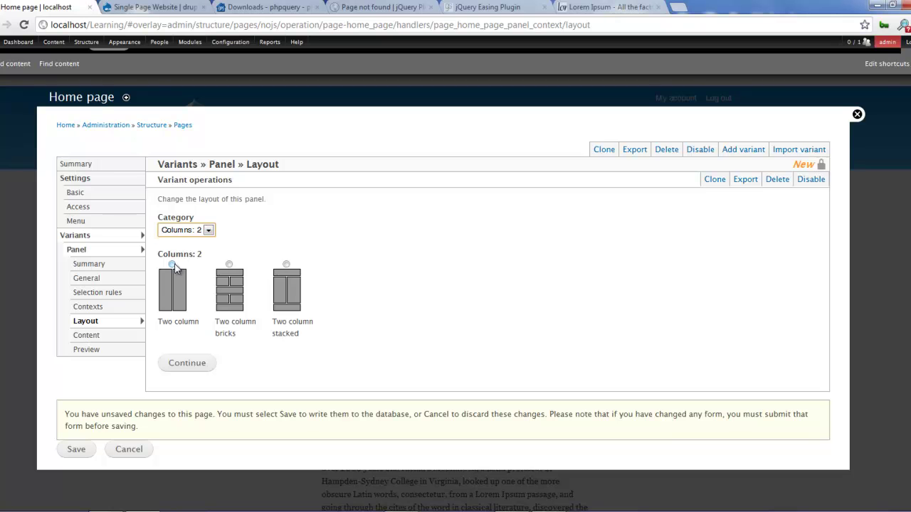
click(210, 232)
click(182, 241)
click(194, 231)
click(187, 251)
click(199, 364)
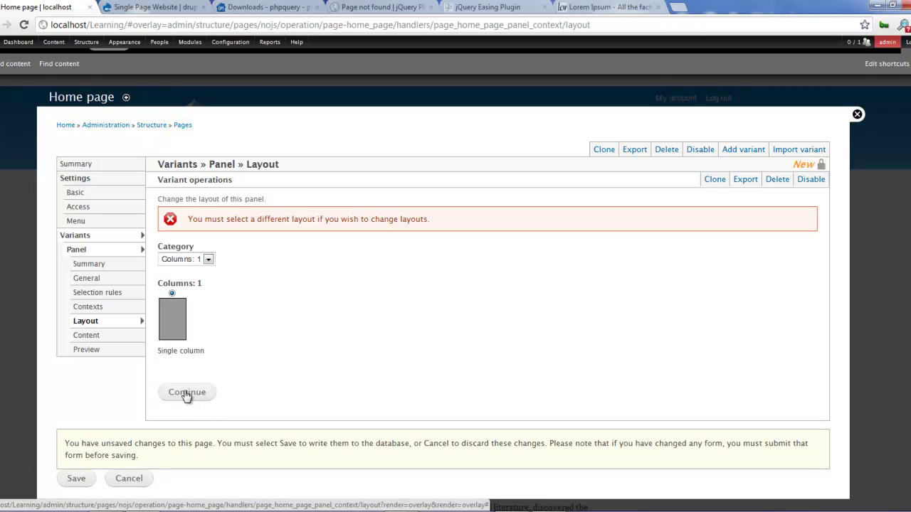
Add new custom content to the panel's Middle column with the administrative title and title "Home Page"
click(98, 336)
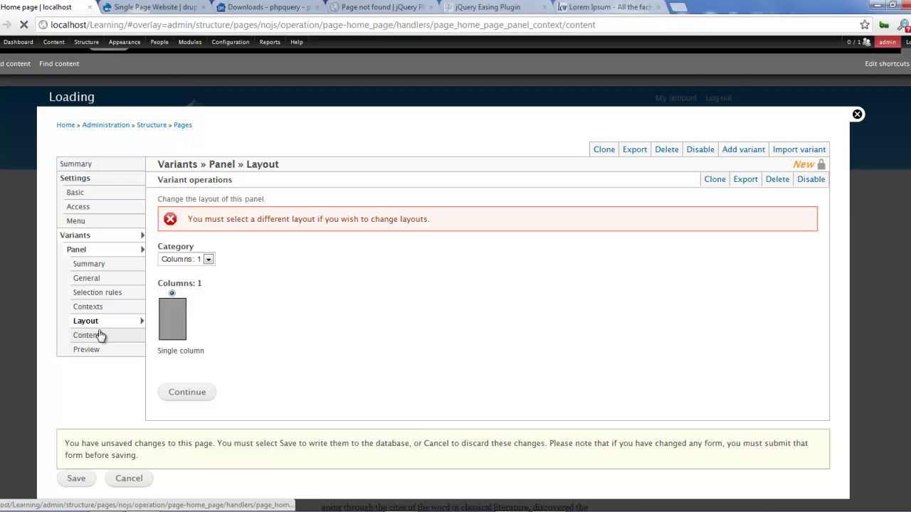
click(167, 324)
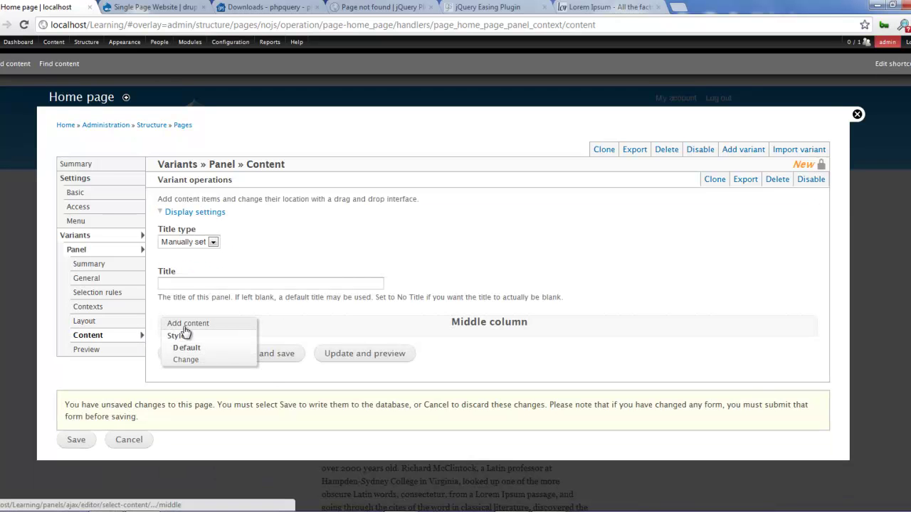
click(186, 324)
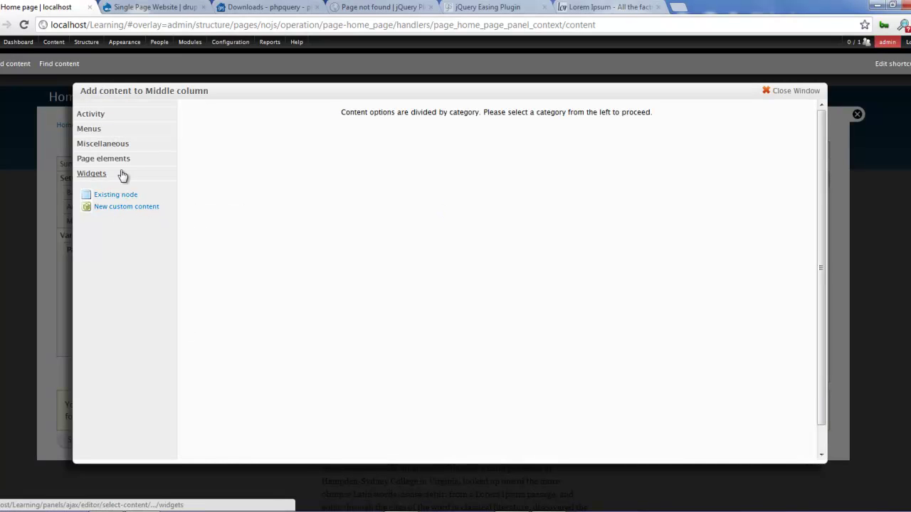
click(117, 206)
click(175, 131)
text(Home)
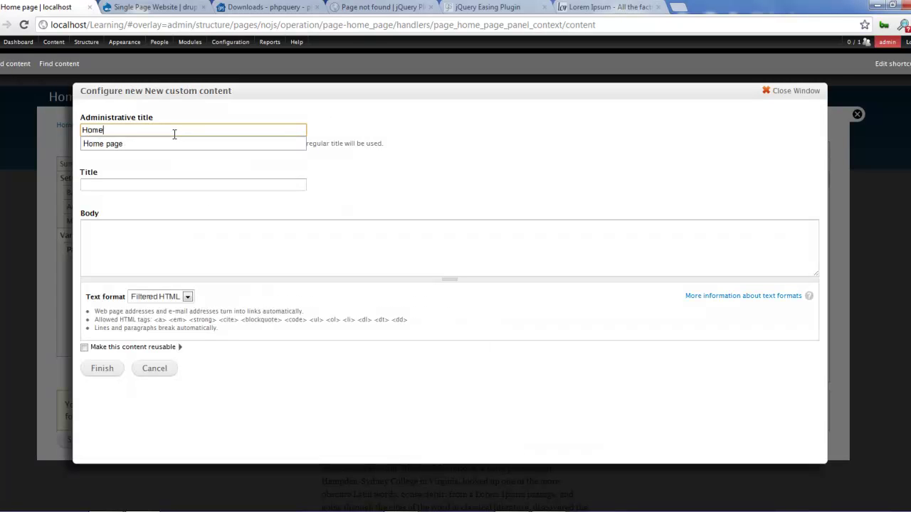
click(165, 187)
text(G)
key(BackSpace)
text(Home Page)
Copy the first three Lorem Ipsum paragraphs from lipsum.com into the custom content's body and finish the pane
click(189, 234)
click(605, 8)
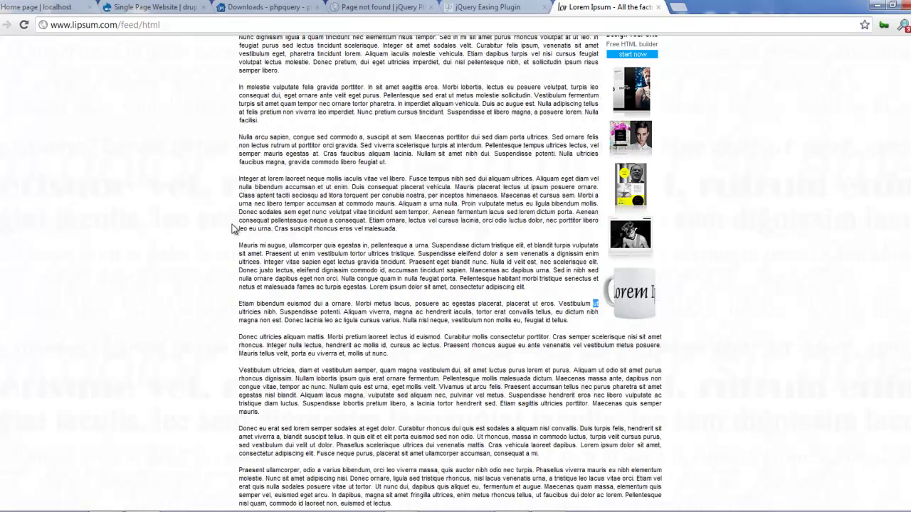
scroll(232, 229, up, 2)
drag(239, 147, 399, 281)
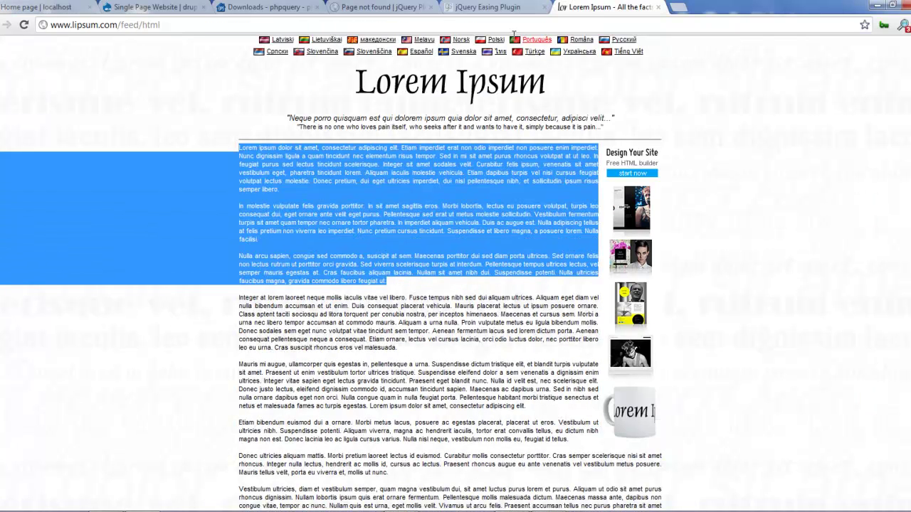
click(491, 7)
click(56, 7)
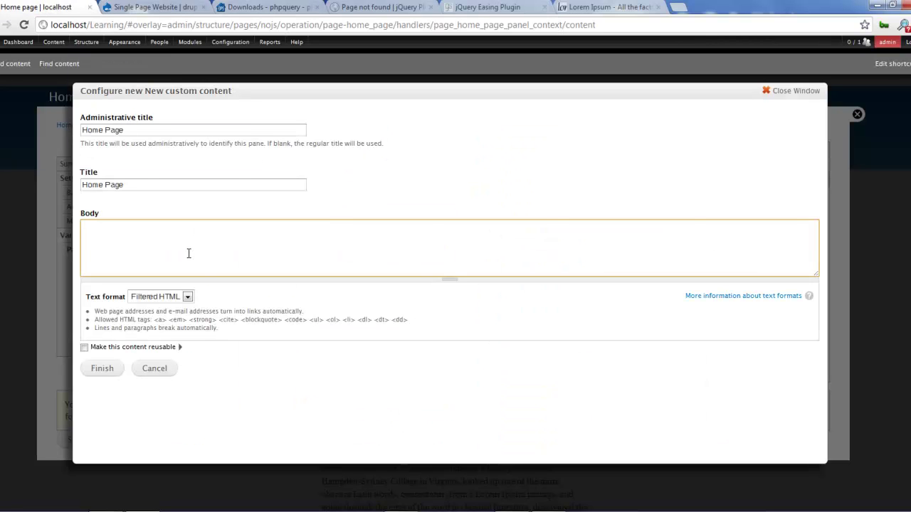
key(ctrl+v)
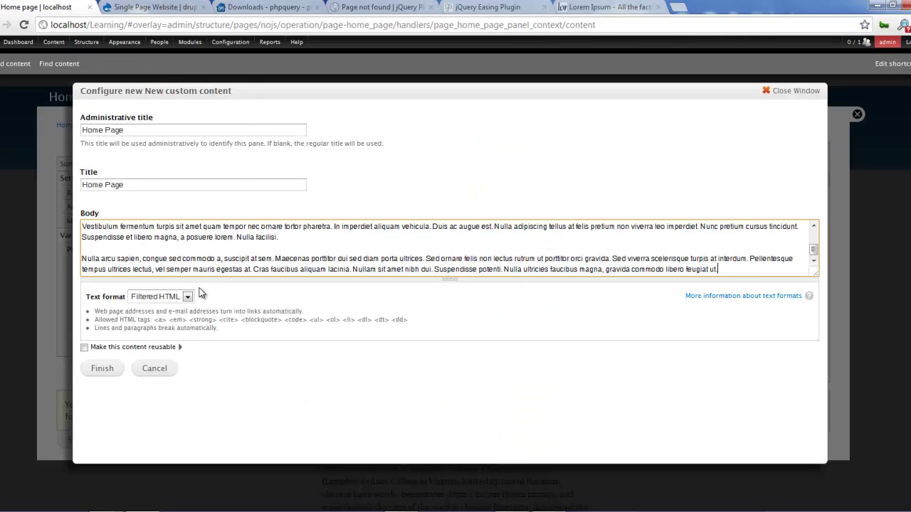
click(102, 370)
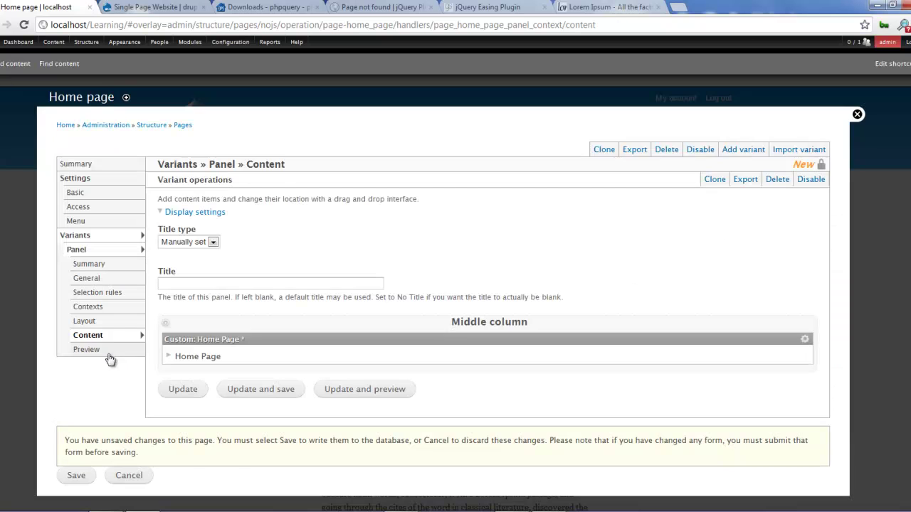
Save the Home page panel and view the published page at /pan1 in a new browser tab
click(80, 476)
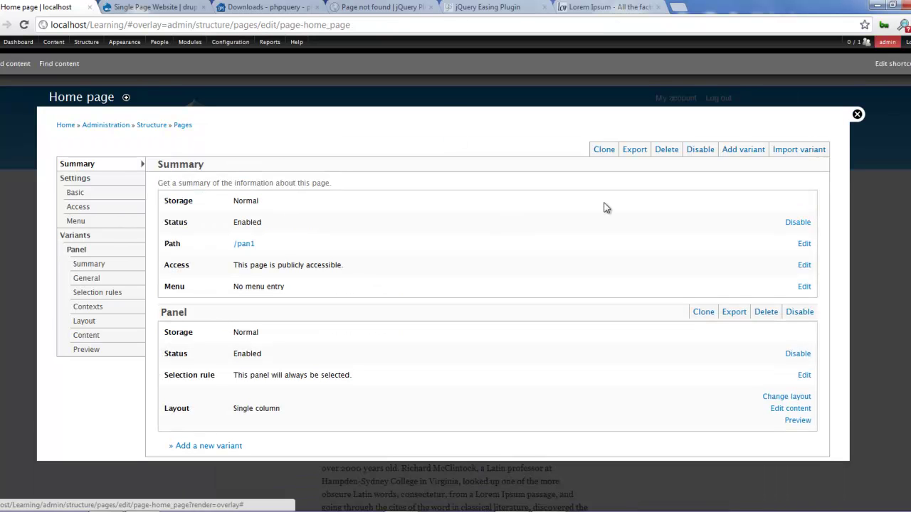
middle_click(244, 245)
click(131, 7)
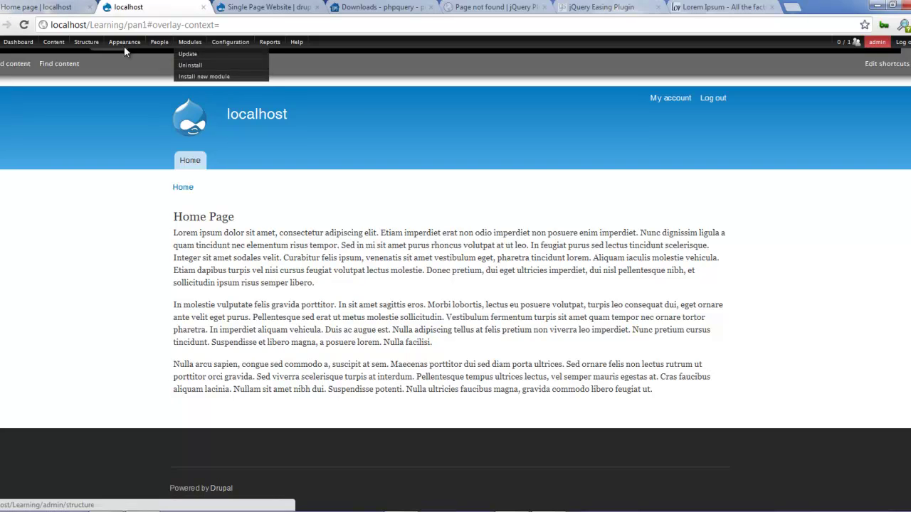
Add another custom page with the administrative title "Page 2" and the path pan2, and continue to the layout choice
click(39, 8)
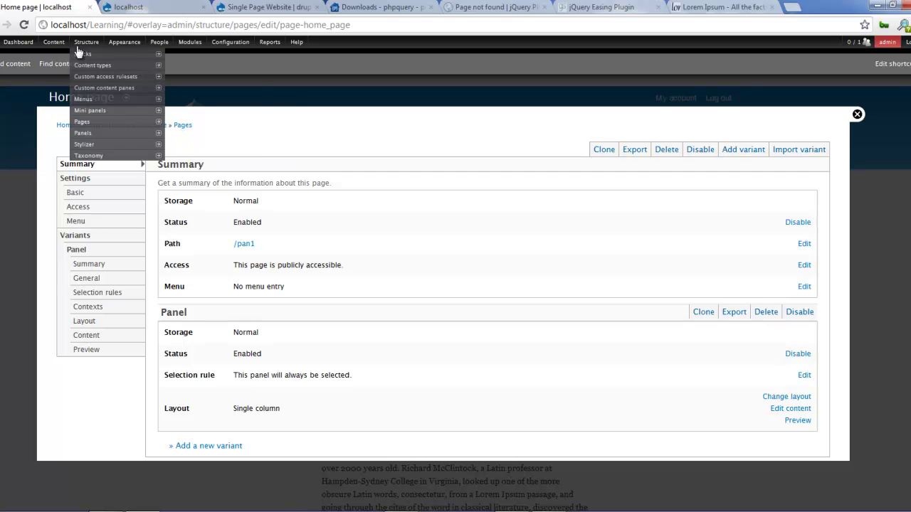
mouse_move(84, 56)
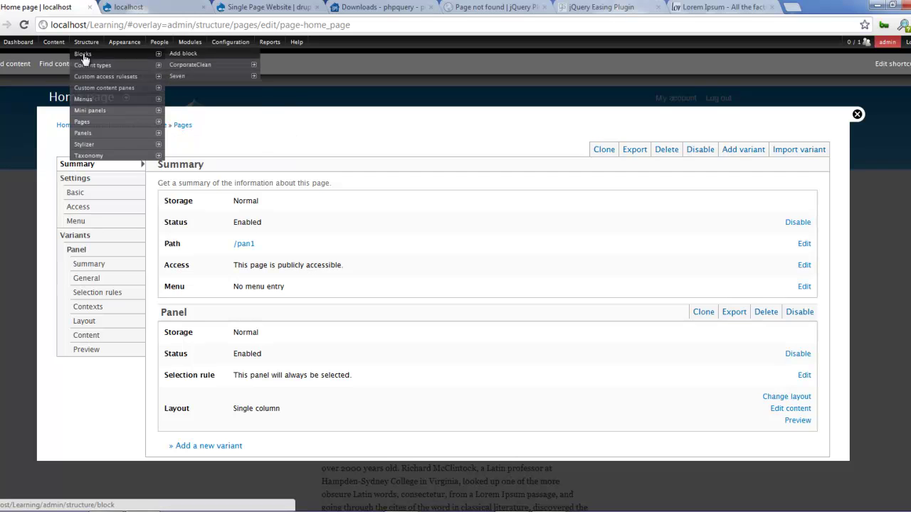
click(99, 135)
click(96, 165)
click(112, 158)
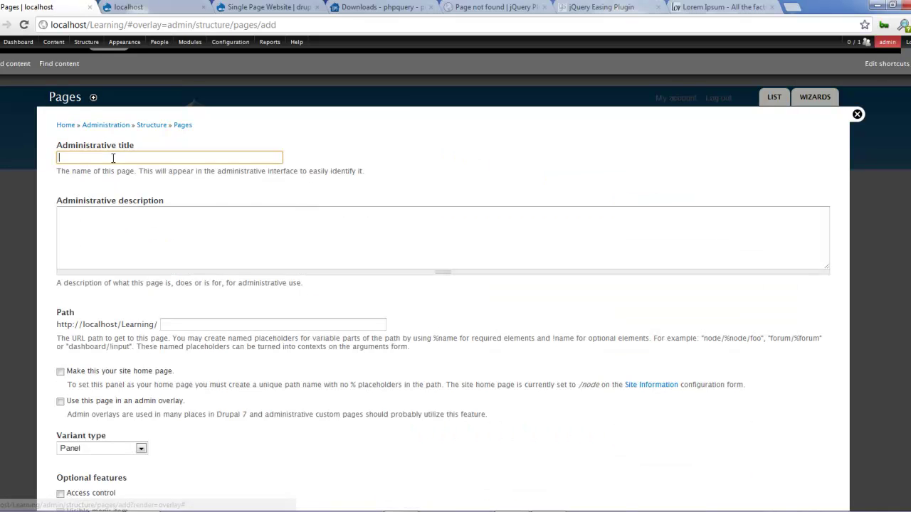
text(Page 2)
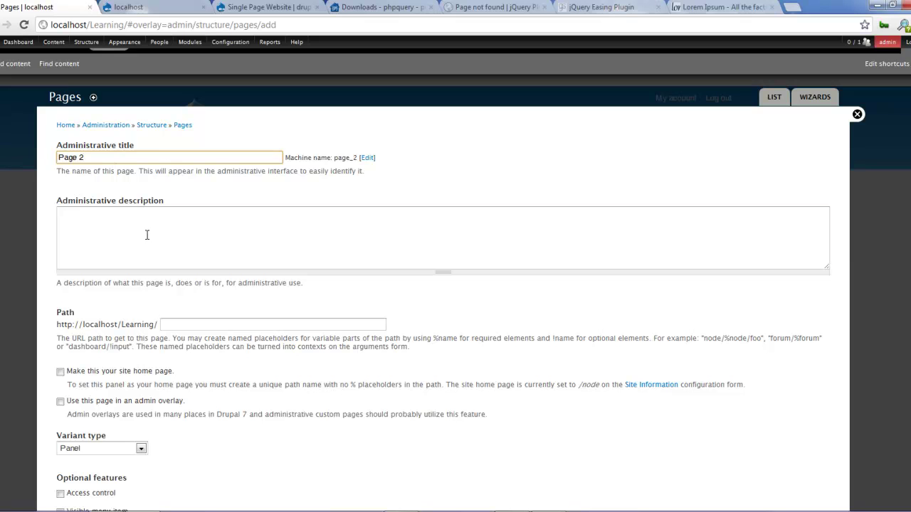
click(146, 235)
click(199, 324)
text(pan2)
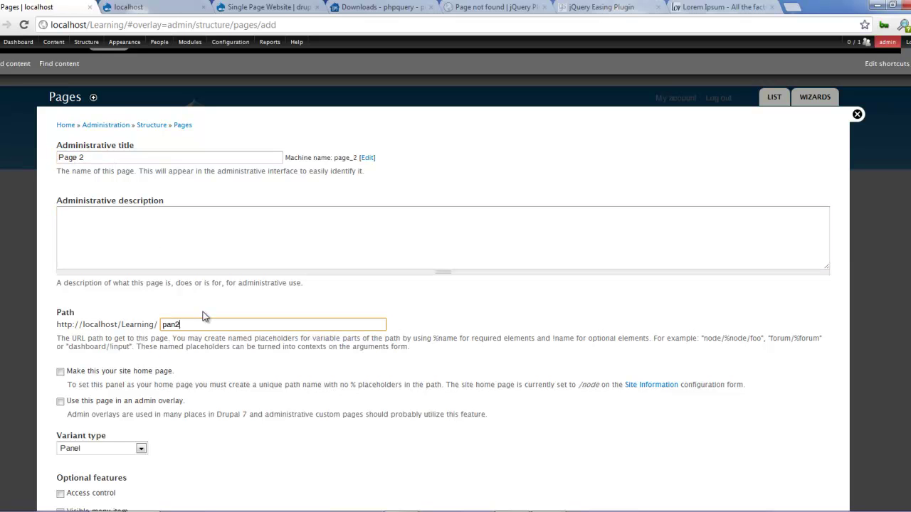
scroll(178, 398, down, 3)
click(103, 458)
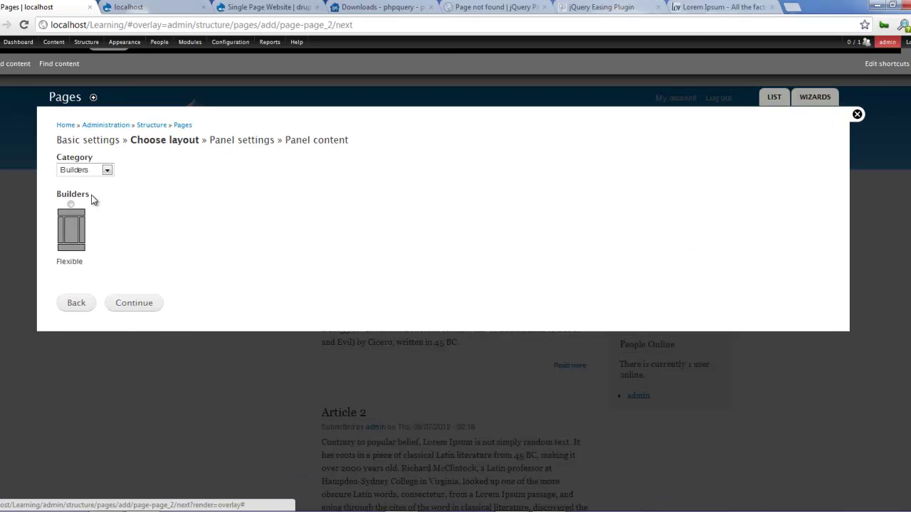
Choose the Two column layout from the Columns: 2 category and continue to the panel settings
click(84, 170)
click(88, 198)
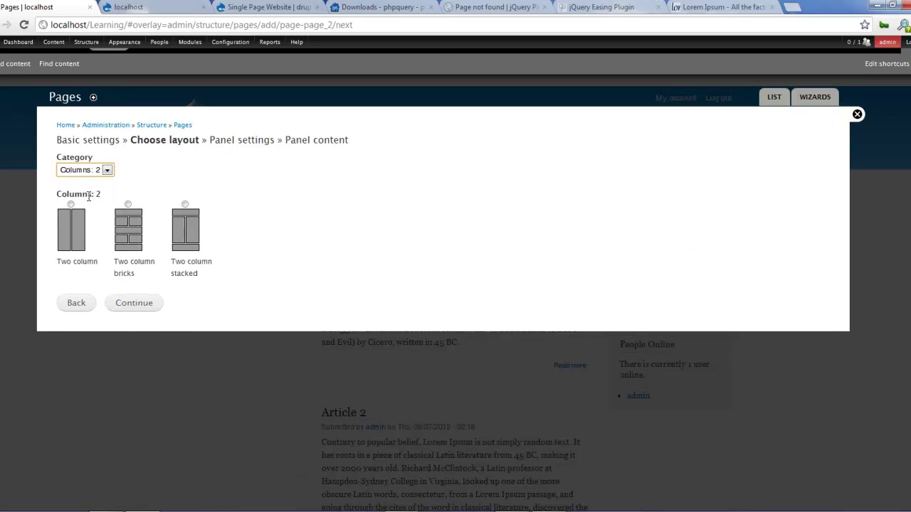
click(71, 205)
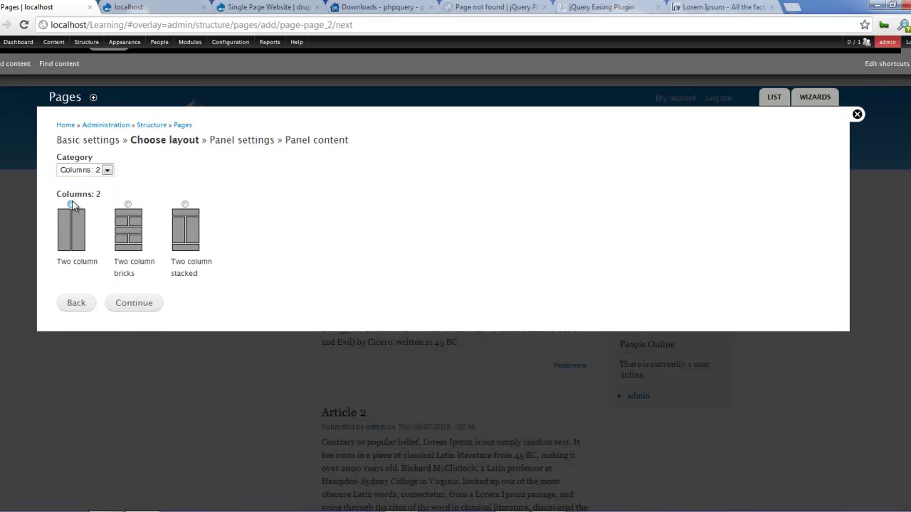
click(136, 304)
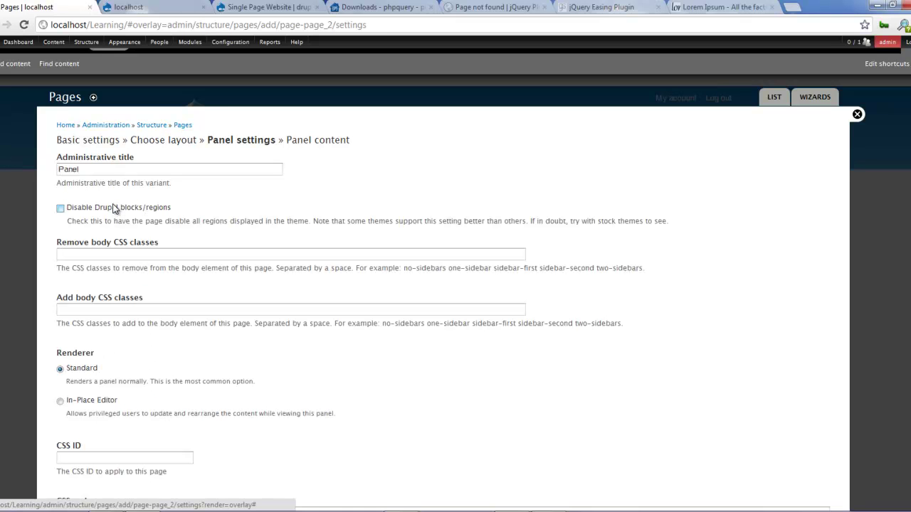
Disable Drupal blocks/regions in the panel settings and continue to the panel content
click(114, 207)
scroll(178, 269, down, 3)
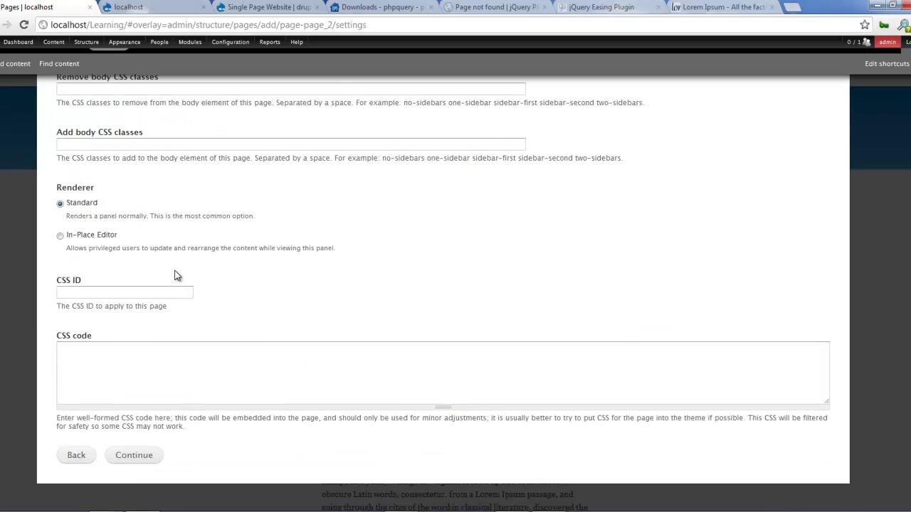
click(134, 455)
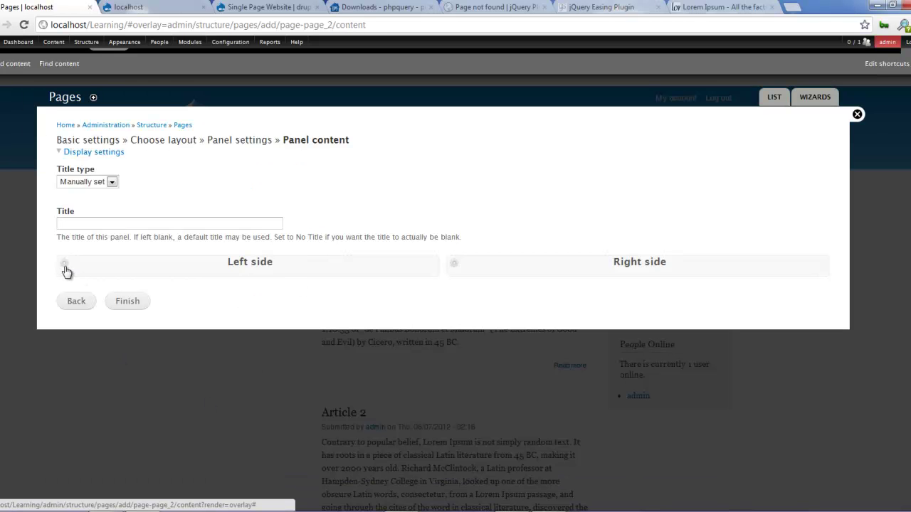
Add new custom content titled "Page 2" to the panel's Left side, leaving the administrative title blank
click(64, 266)
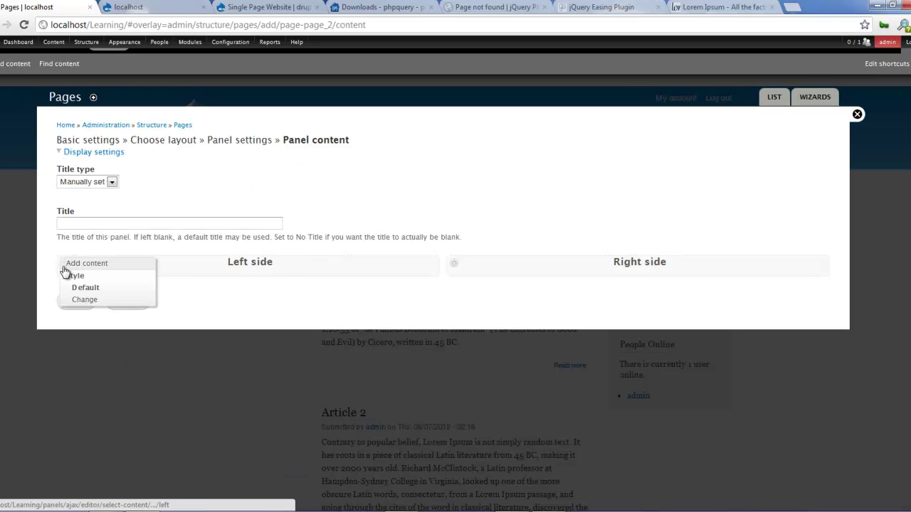
click(73, 264)
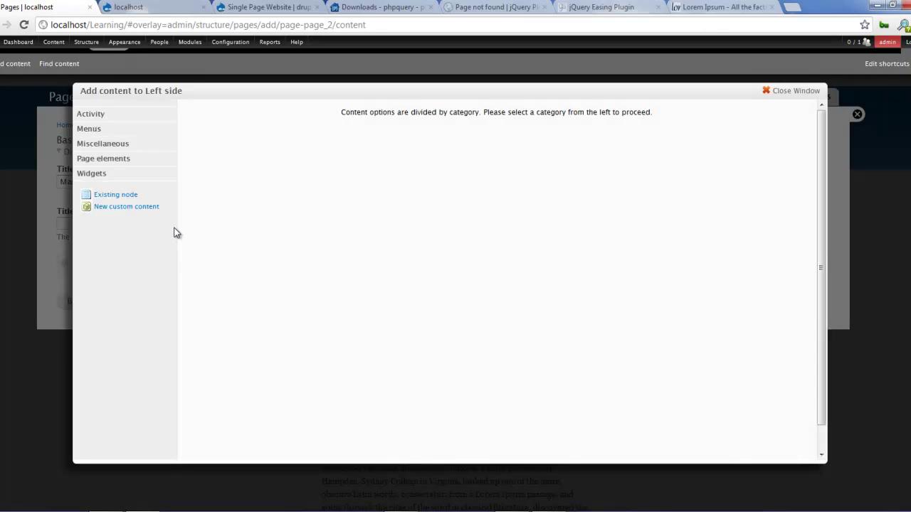
click(114, 207)
click(210, 132)
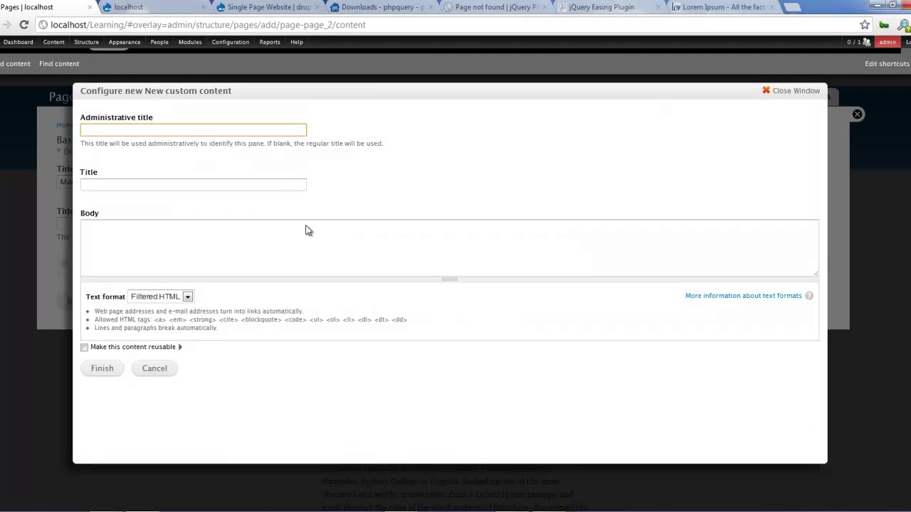
click(276, 188)
text(Page)
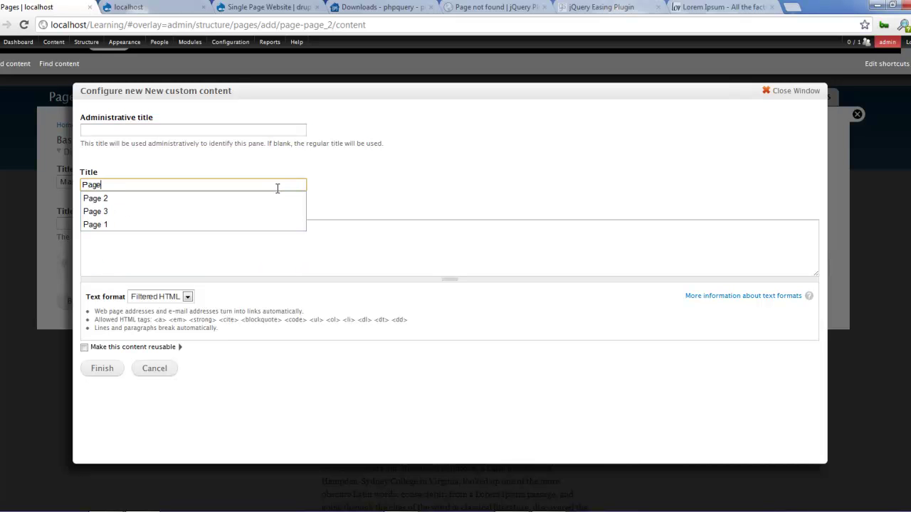
text( 2)
Copy the fourth and fifth Lorem Ipsum paragraphs into the body of the Left side content and finish the pane
click(328, 233)
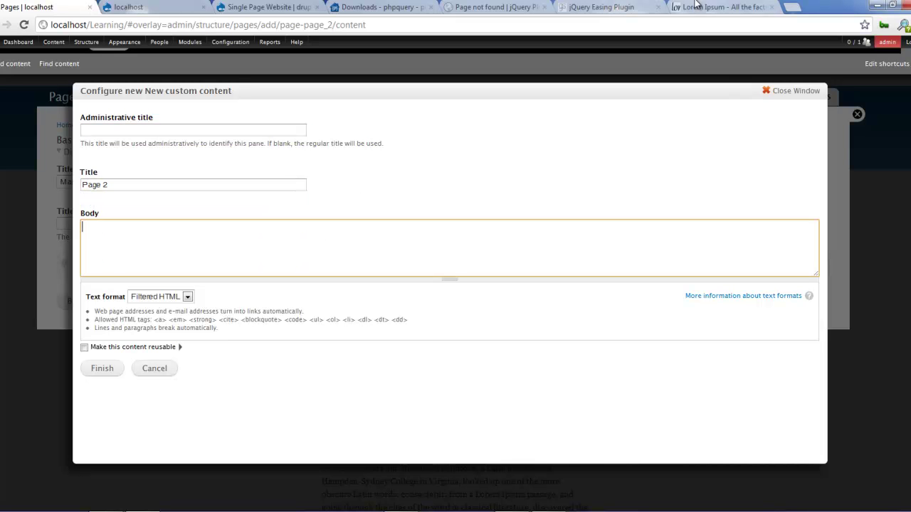
click(715, 7)
drag(239, 297, 537, 404)
key(ctrl+c)
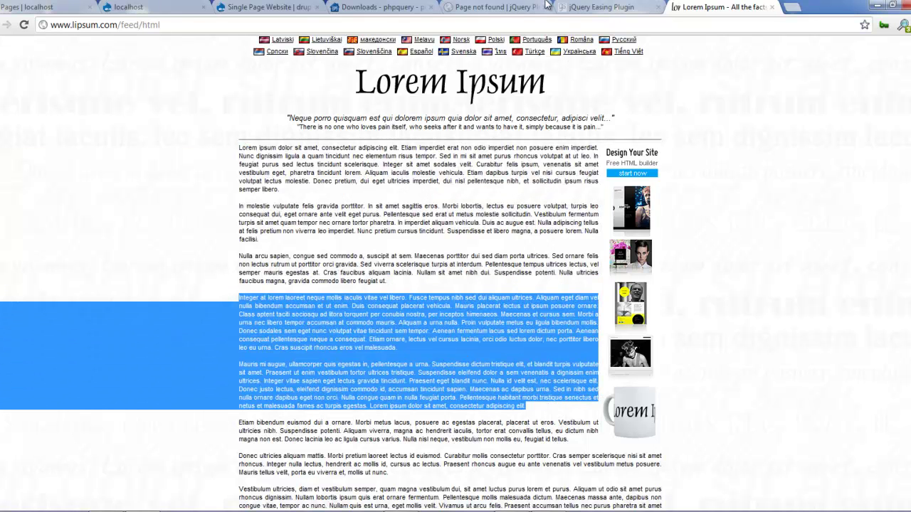
click(45, 5)
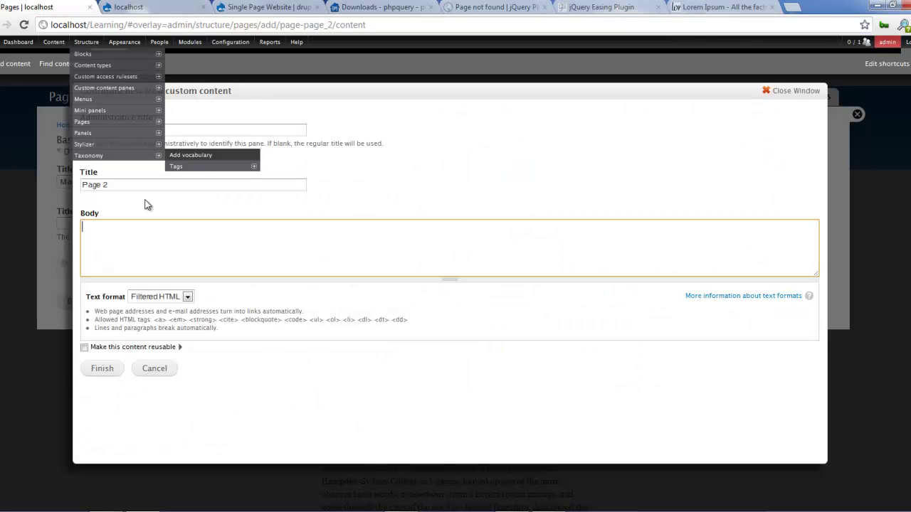
key(ctrl+v)
click(113, 374)
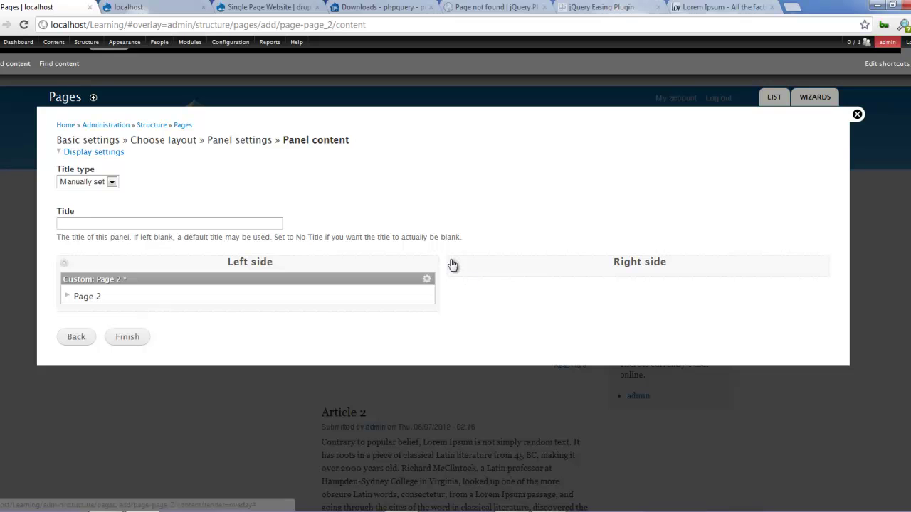
Add new custom content titled "Still page 2" to the panel's Right side
click(453, 263)
click(463, 264)
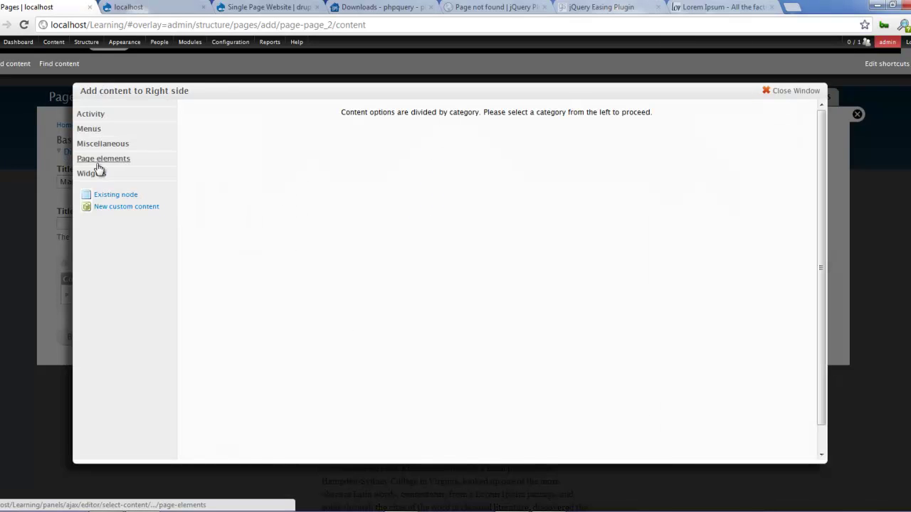
click(132, 206)
click(133, 188)
text(P)
text(g)
text(Stil)
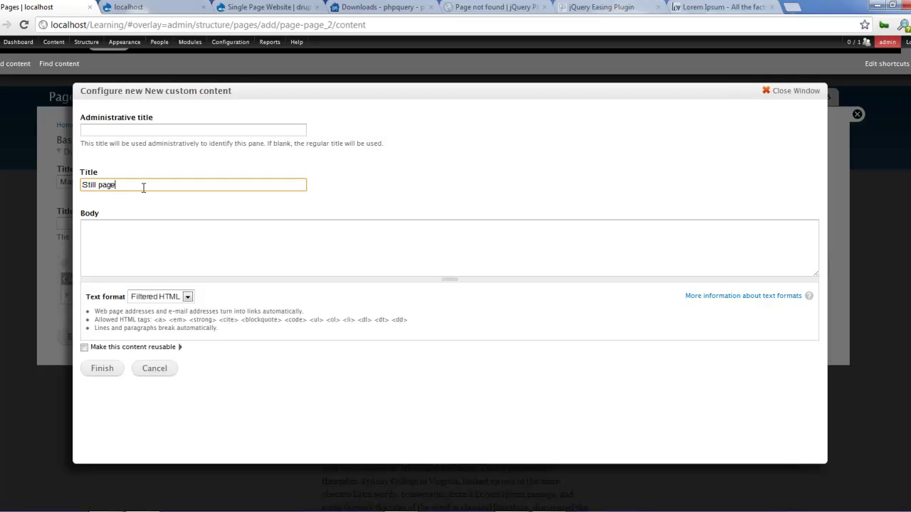
Copy the second and third Lorem Ipsum paragraphs into the Right side content's body, and finish both the pane and the page wizard
click(694, 8)
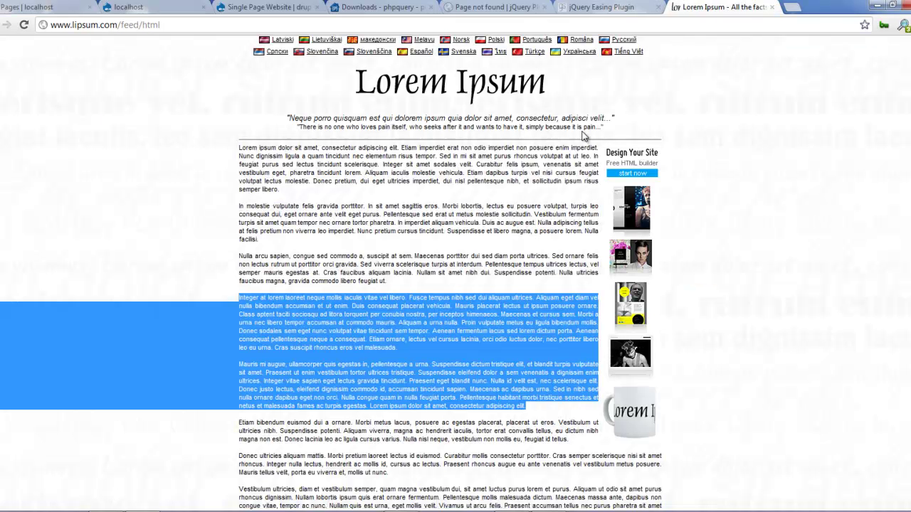
click(308, 263)
drag(393, 273, 235, 208)
click(29, 7)
click(288, 249)
key(ctrl+v)
click(102, 368)
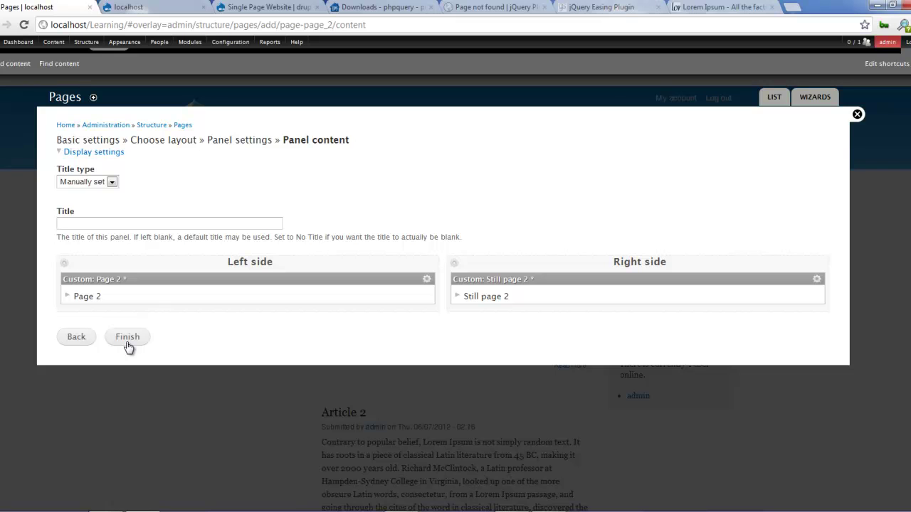
click(129, 346)
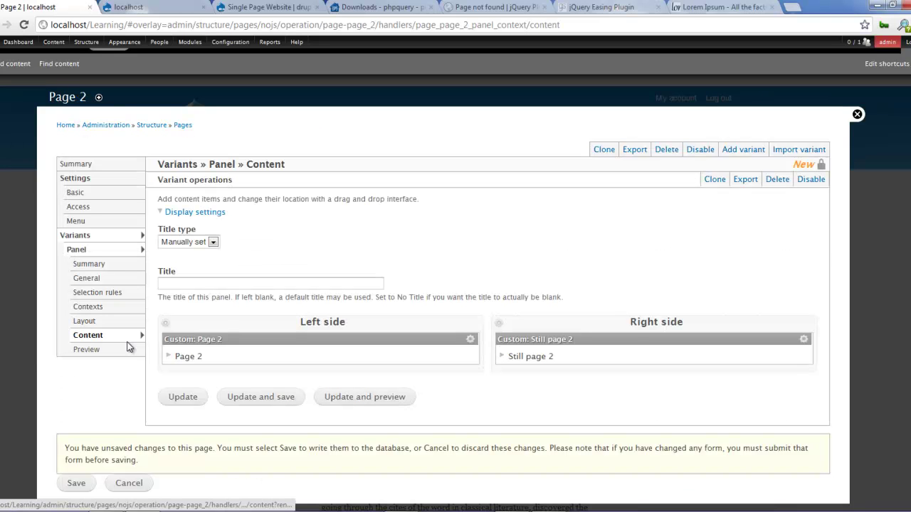
Update and save the Page 2 panel, and open its /pan2 page in a new tab to check it
click(273, 403)
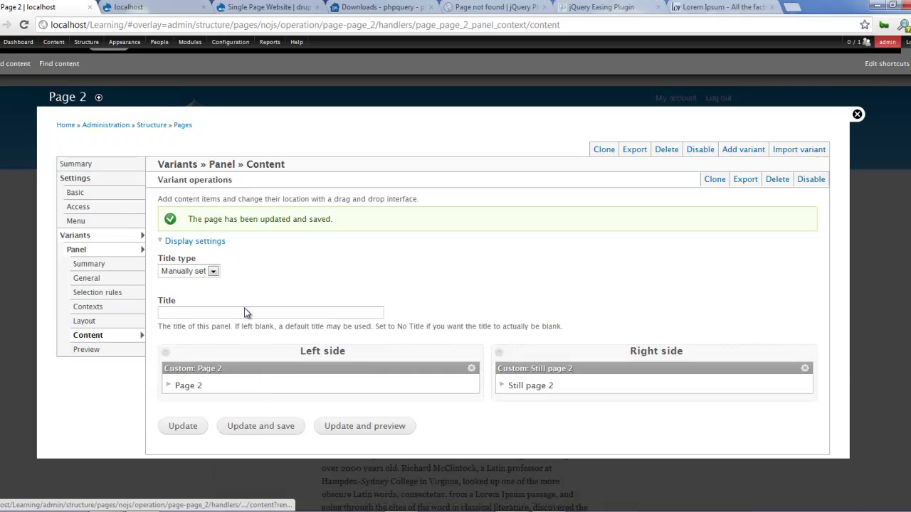
click(112, 165)
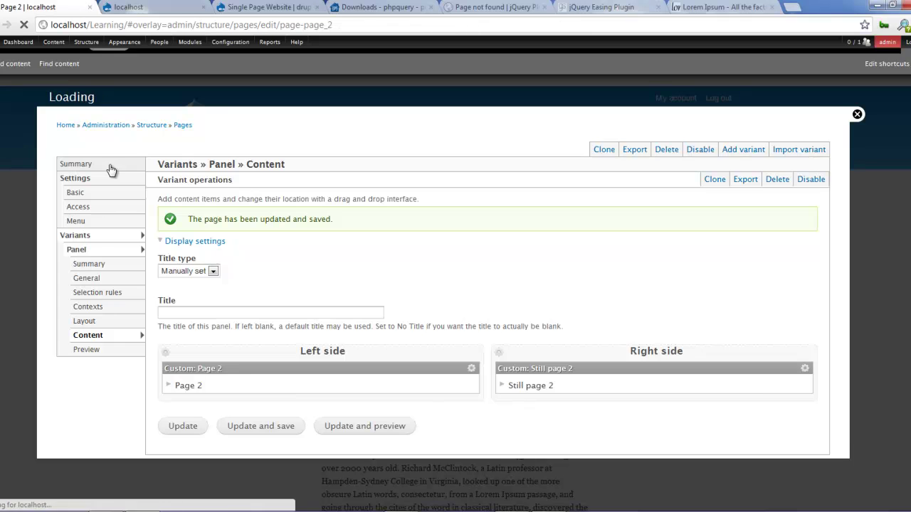
middle_click(246, 245)
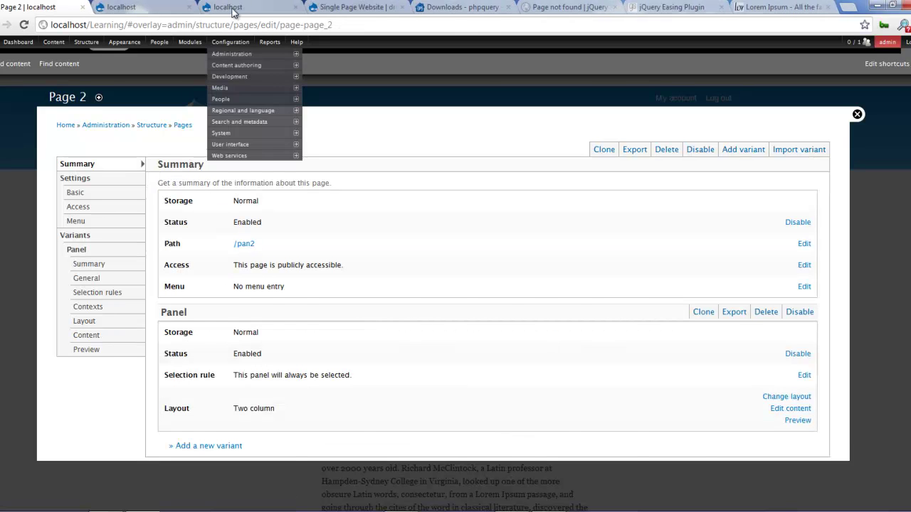
click(242, 7)
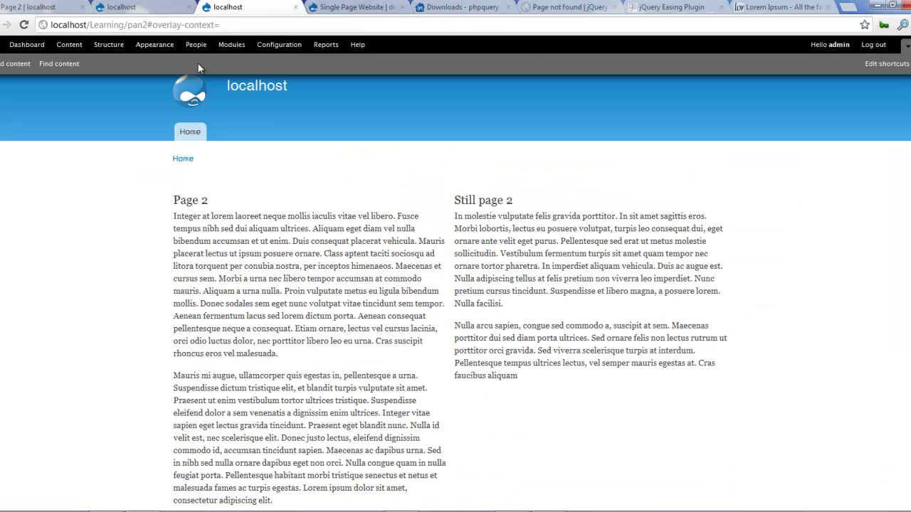
click(141, 13)
click(226, 6)
key(ctrl+1)
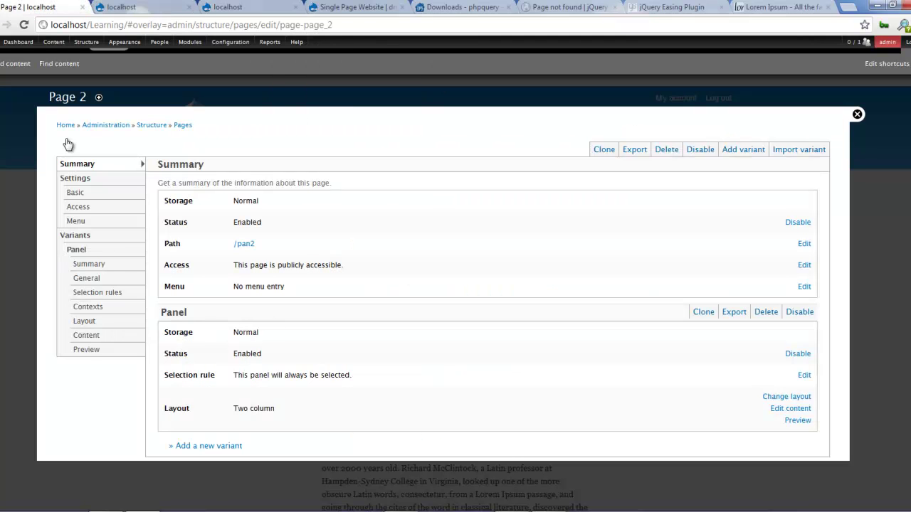
Start a new panel page with the administrative title "About Us"
mouse_move(84, 45)
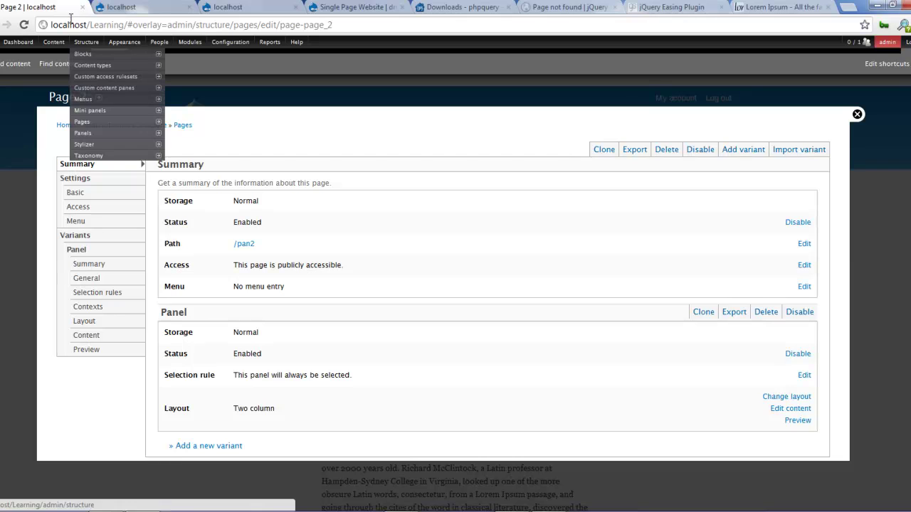
mouse_move(90, 133)
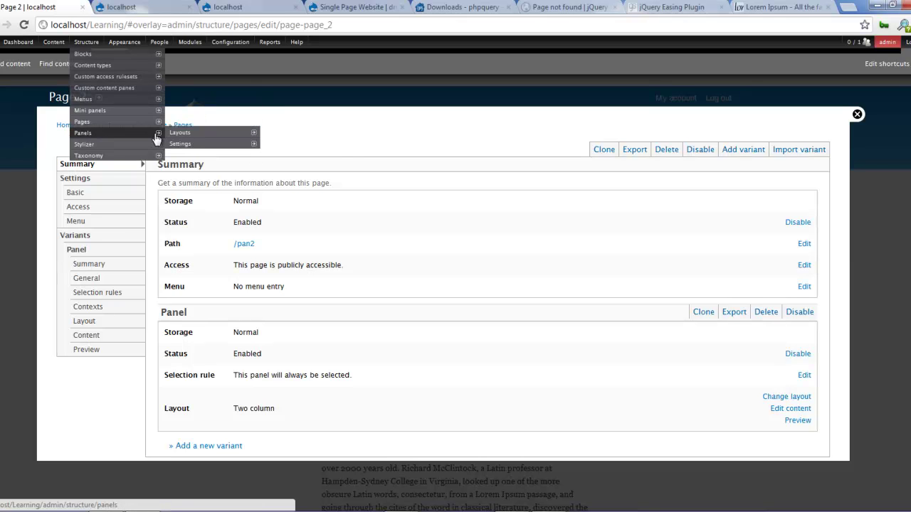
click(111, 135)
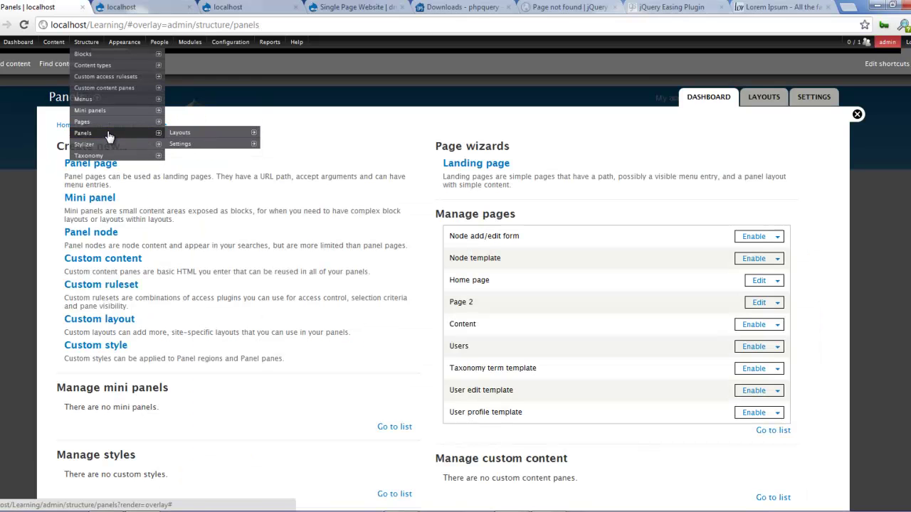
click(100, 165)
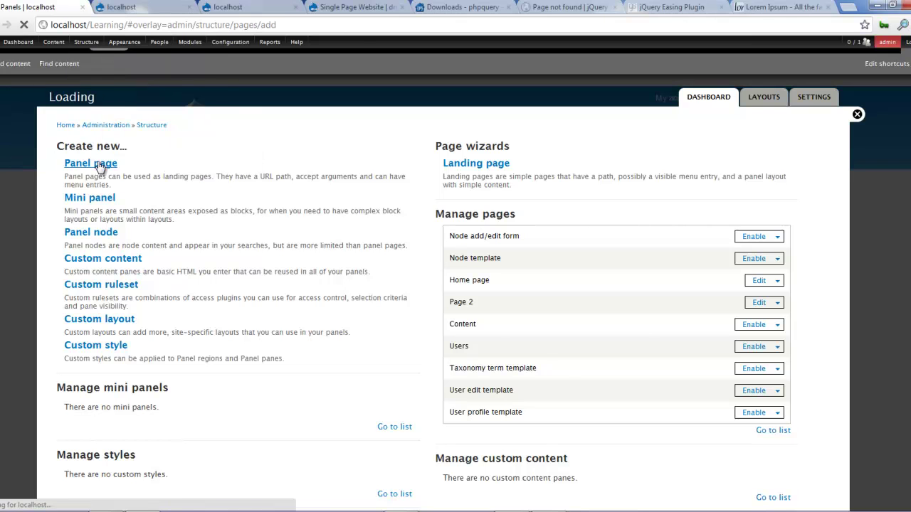
click(160, 157)
text(A)
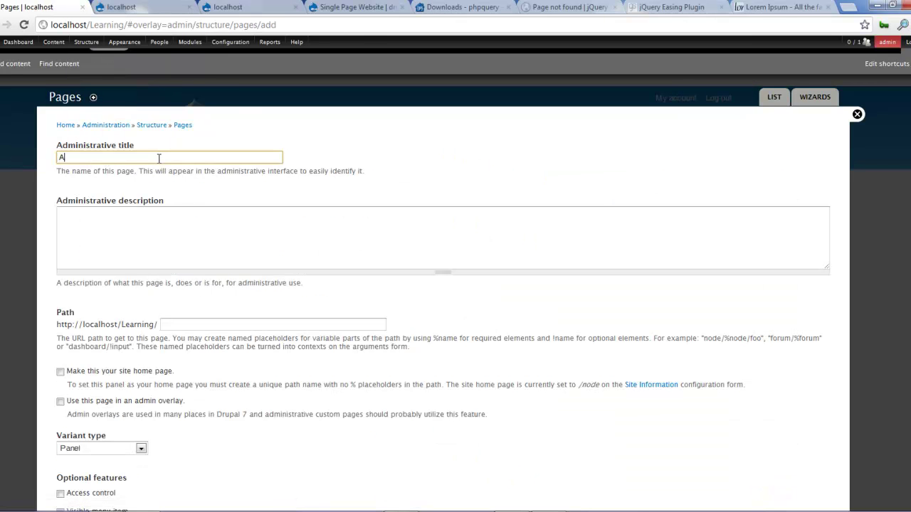
text(bout Us)
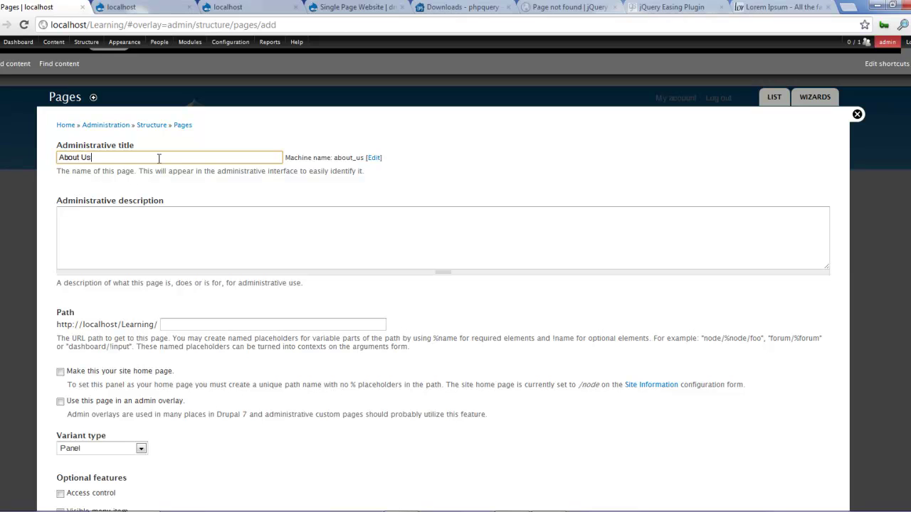
Set the new page's path to pan3, leave the description and optional features empty, and continue to the layout choice
click(151, 246)
click(190, 325)
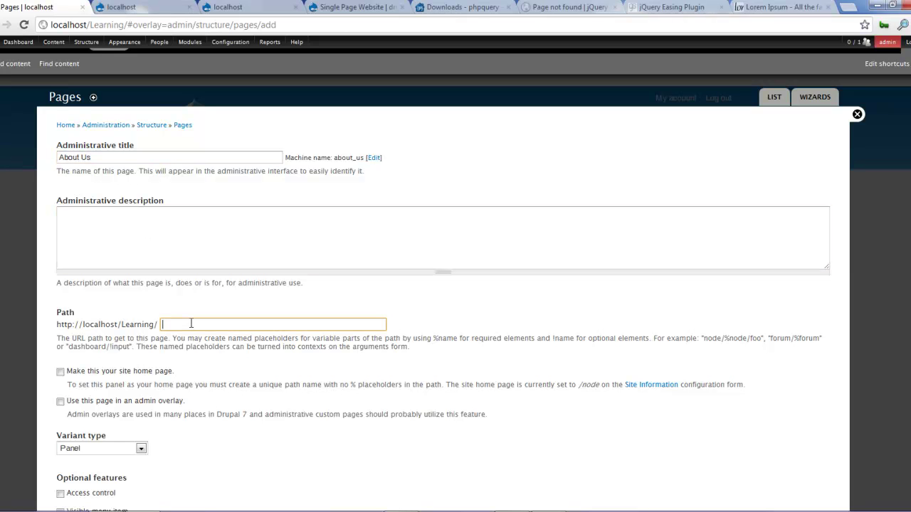
text(pan3)
click(208, 440)
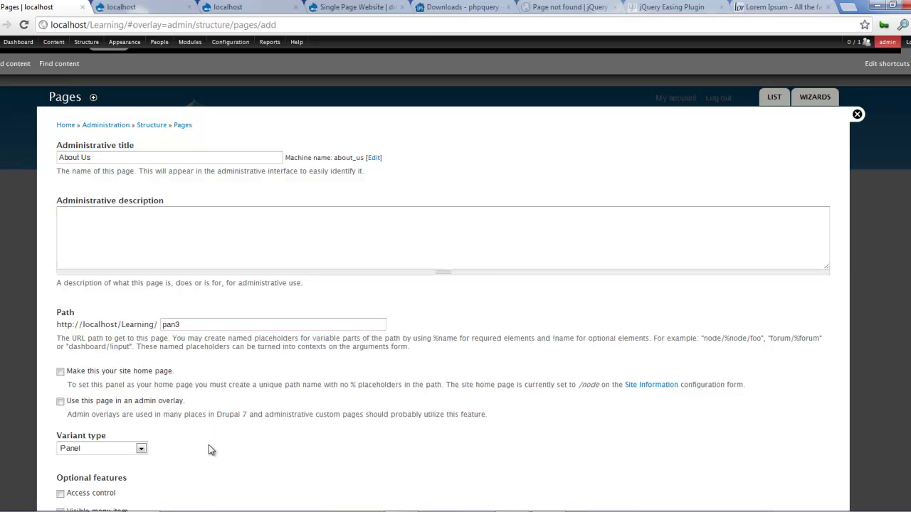
scroll(177, 438, down, 3)
click(85, 455)
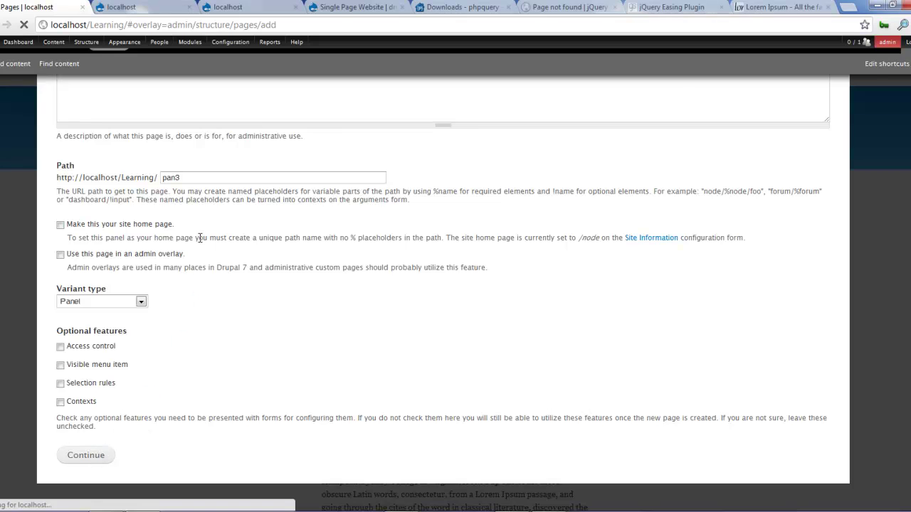
Choose the "Three column 33/34/33" layout from the Columns: 3 category and continue to the panel settings
click(84, 170)
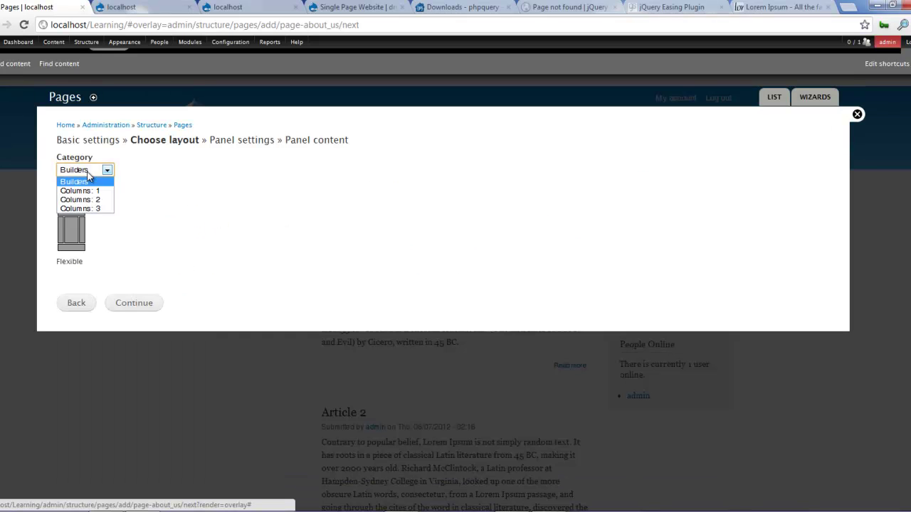
click(92, 209)
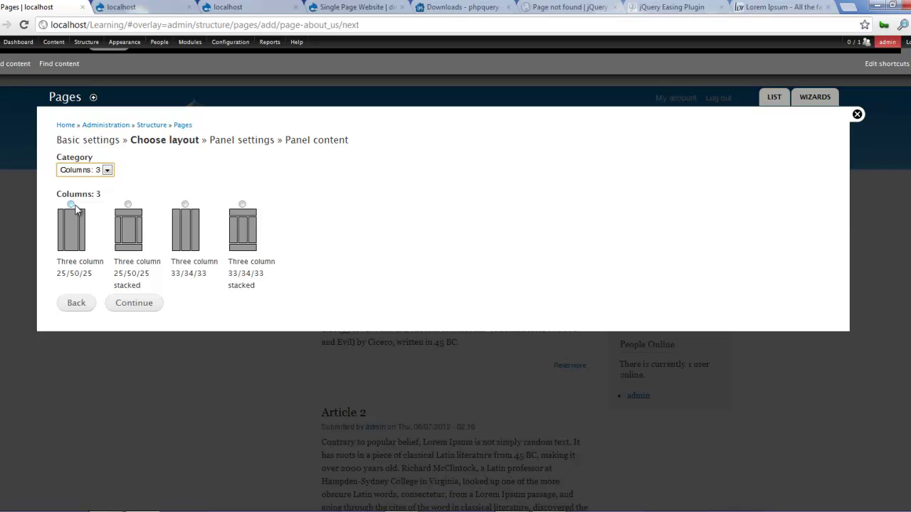
click(185, 204)
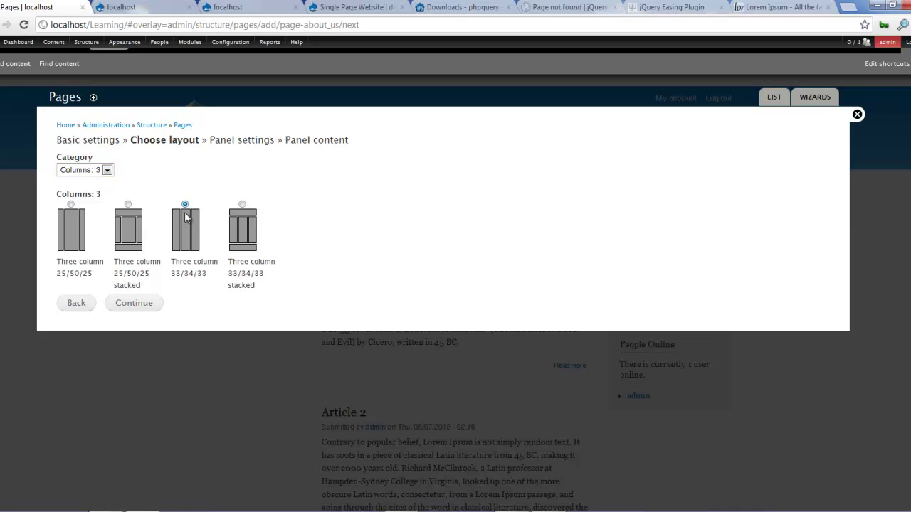
click(119, 307)
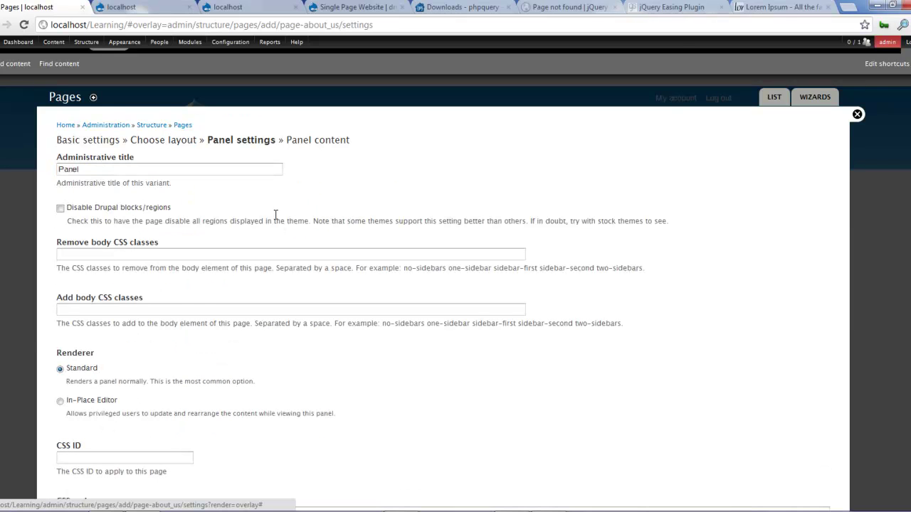
Disable Drupal blocks/regions for this panel and continue to the panel content
click(137, 213)
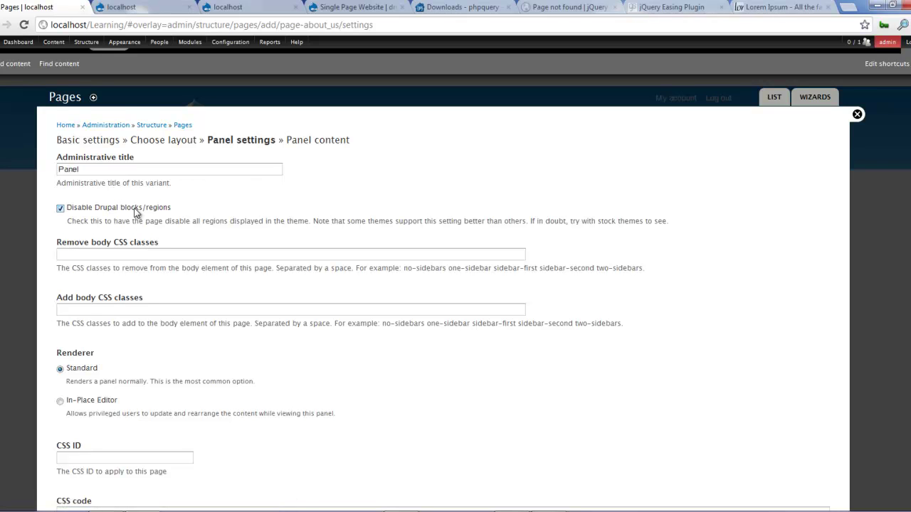
scroll(282, 199, down, 1)
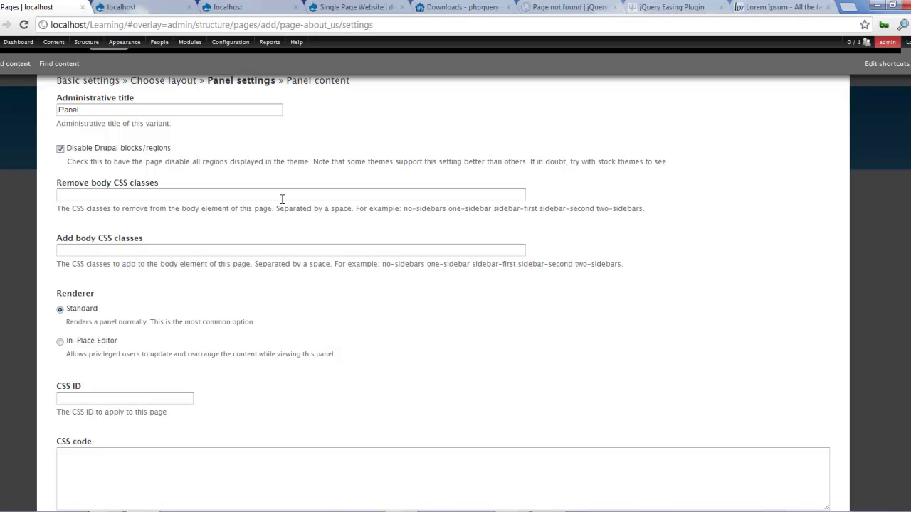
scroll(282, 200, down, 2)
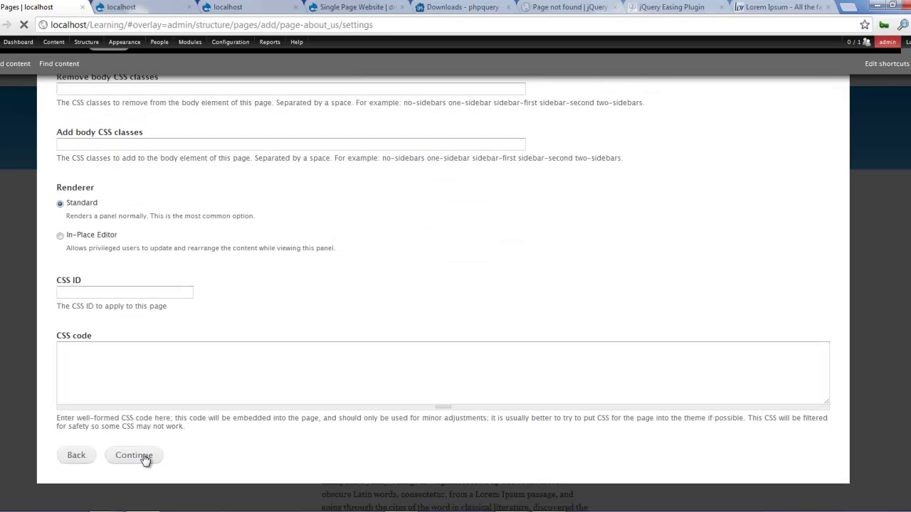
click(142, 454)
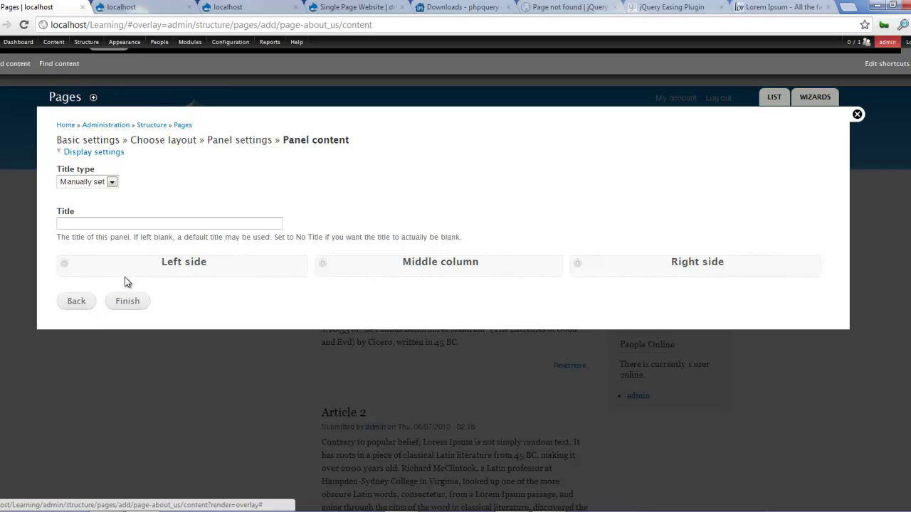
Add new custom content titled "Section 1" to the Left side, with the already copied Lorem Ipsum text as its body, and finish the pane
click(65, 265)
click(67, 269)
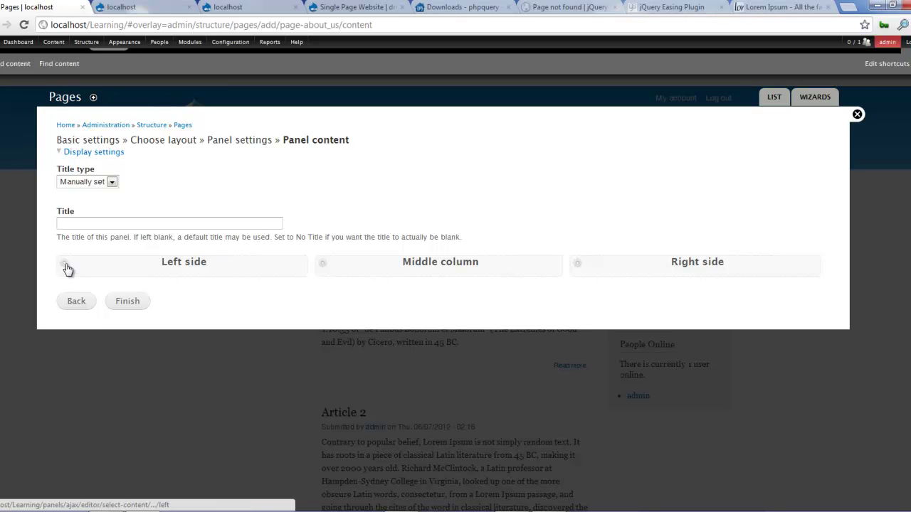
click(66, 267)
click(72, 265)
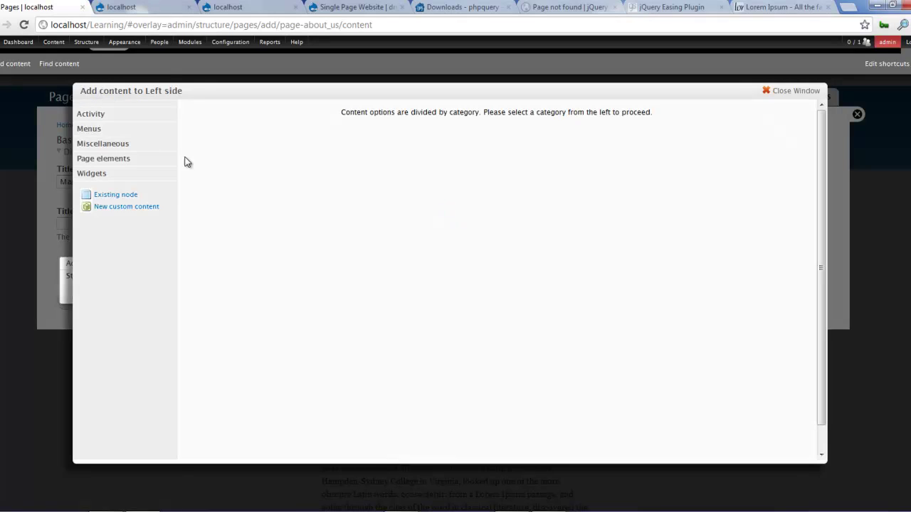
click(136, 206)
click(203, 187)
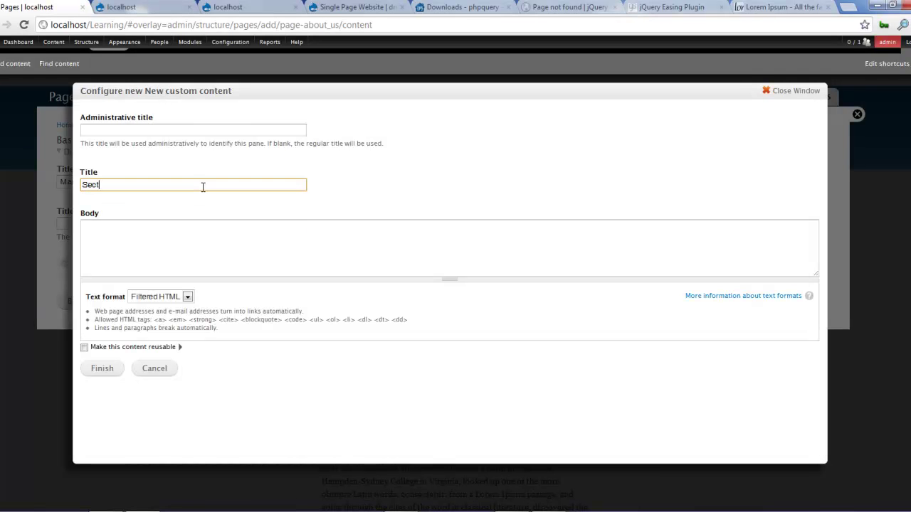
click(345, 267)
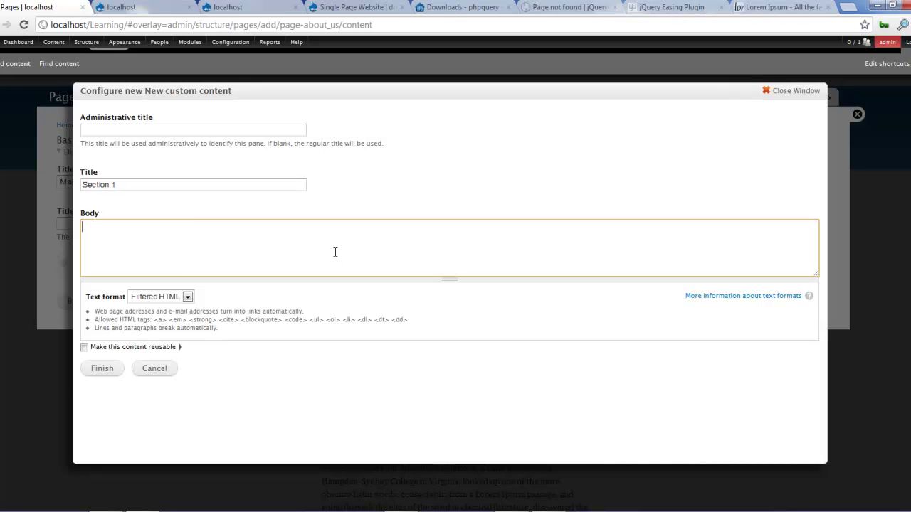
key(ctrl+v)
click(102, 367)
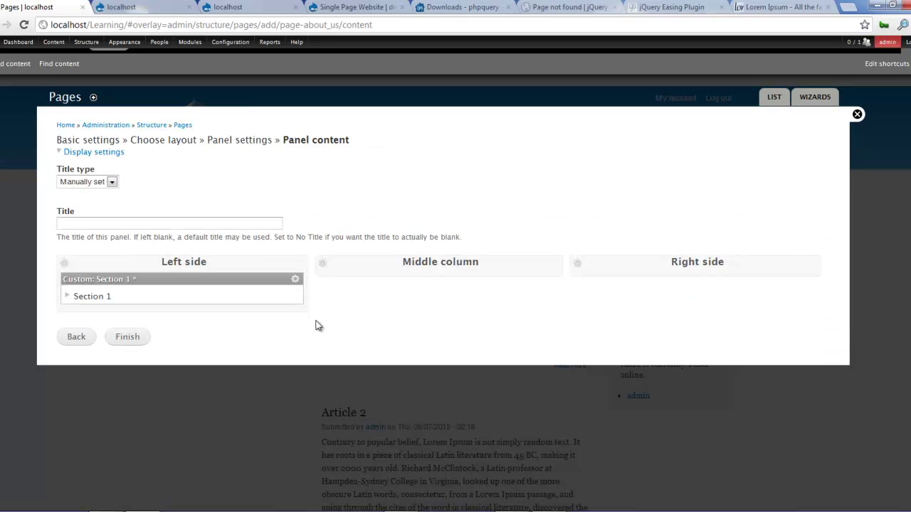
Add new custom content titled "Section 2" to the panel's Middle column
click(323, 267)
click(333, 265)
click(107, 208)
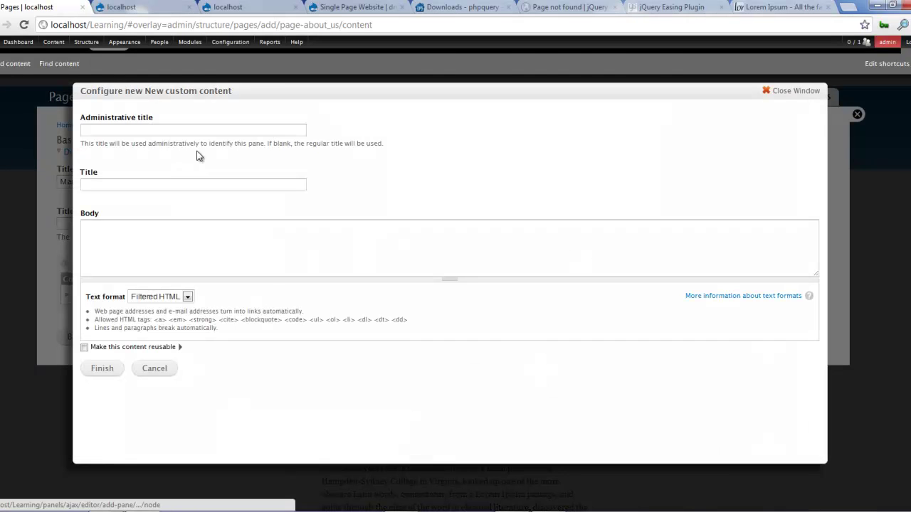
click(172, 184)
text(Section 2)
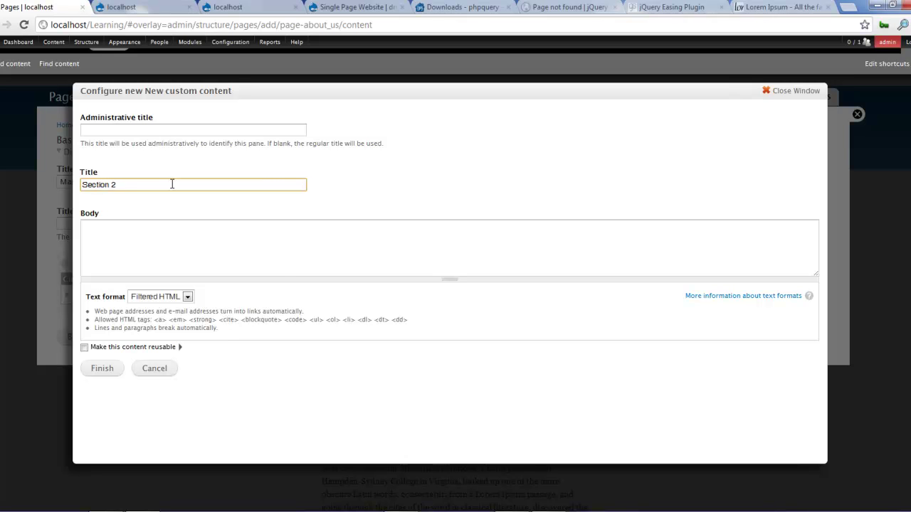
Copy the fourth and fifth Lorem Ipsum paragraphs into the Middle column content's body and finish the pane
click(284, 269)
click(768, 10)
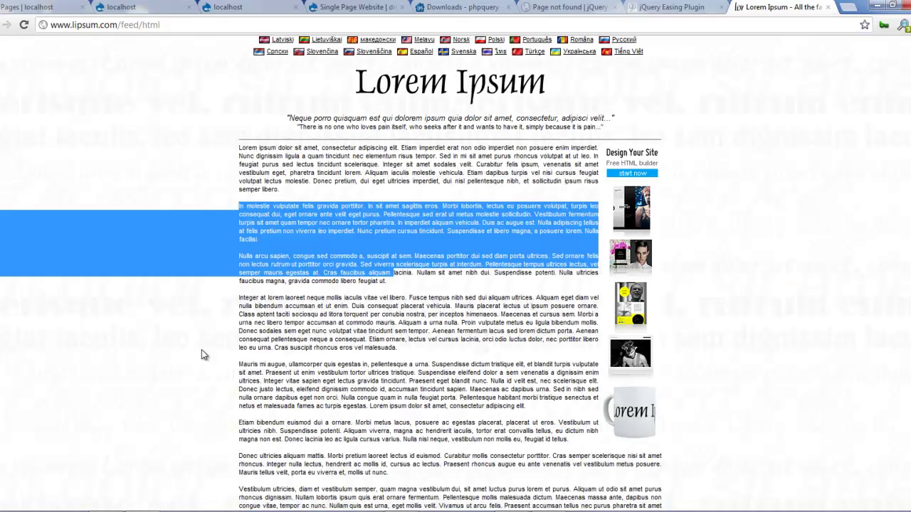
drag(525, 407, 225, 297)
key(ctrl+c)
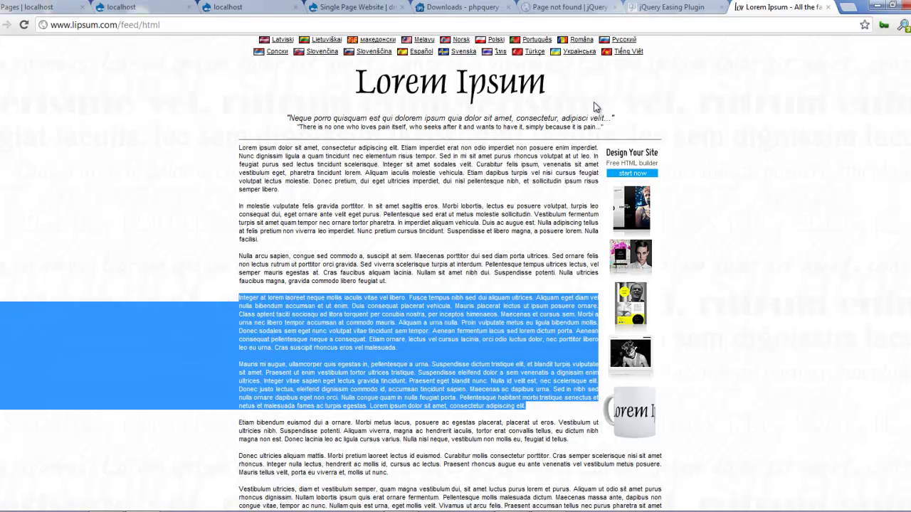
click(32, 7)
key(ctrl+v)
click(115, 368)
Copy the sixth and seventh Lorem Ipsum paragraphs from lipsum.com and return to the panel content page
click(765, 9)
scroll(342, 364, down, 3)
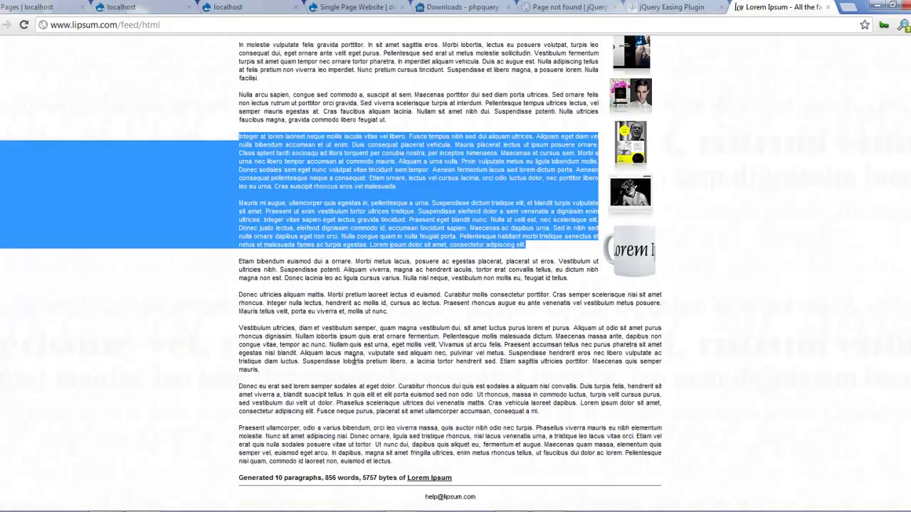
drag(393, 319, 229, 253)
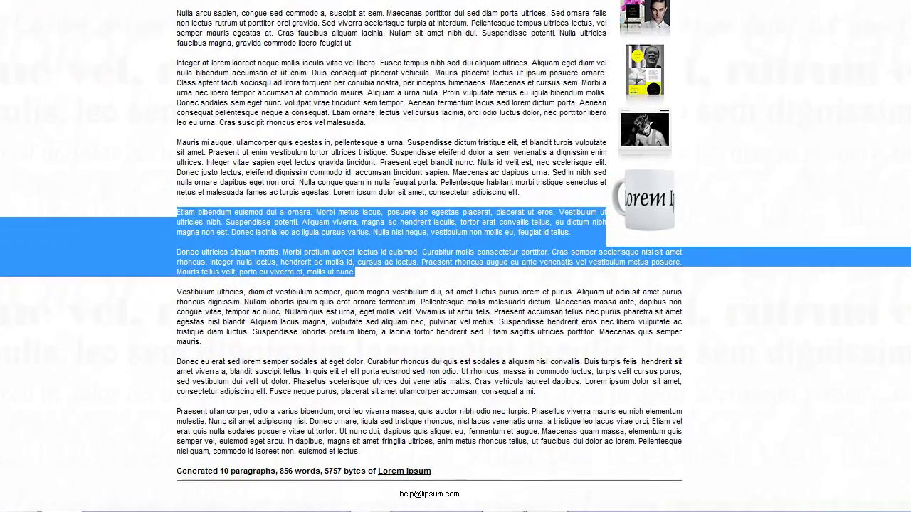
key(ctrl+Tab)
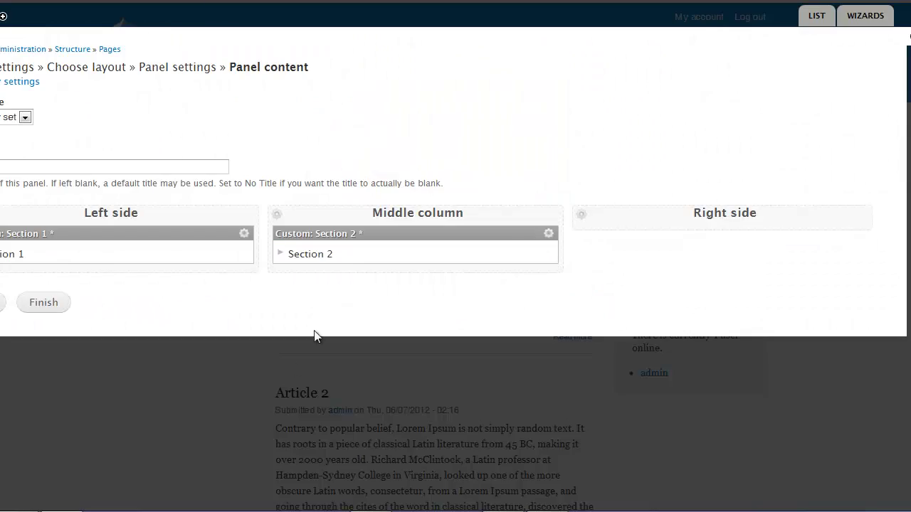
Add new custom content titled "Section 3" to the Right side with the copied paragraphs as its body, and finish the page wizard
click(578, 217)
click(594, 213)
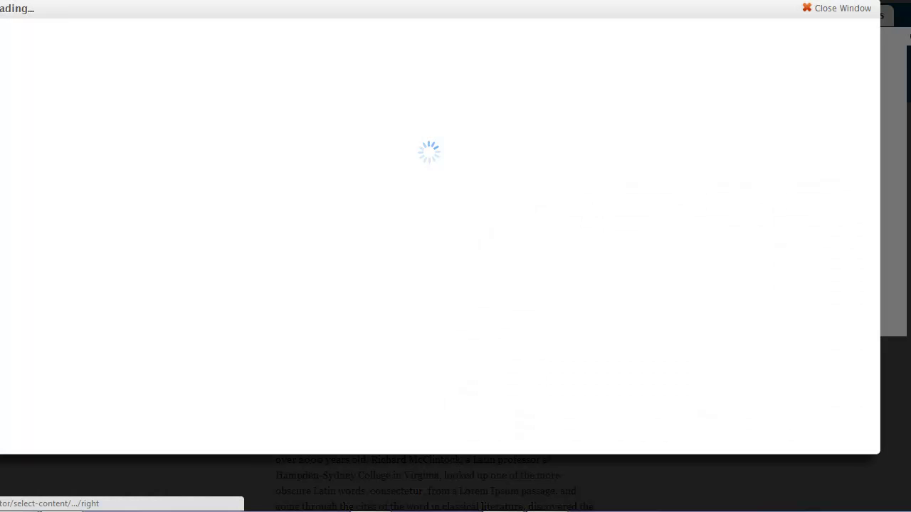
click(43, 146)
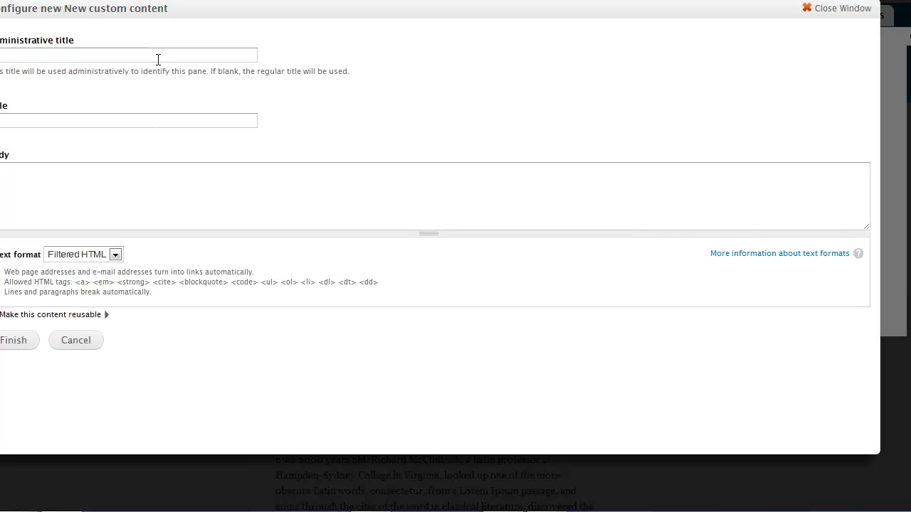
click(142, 121)
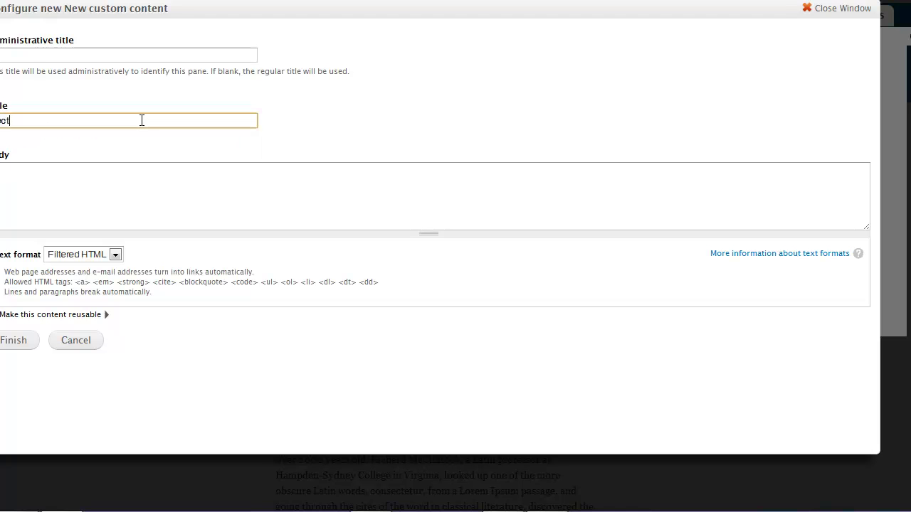
click(156, 186)
key(ctrl+v)
click(15, 341)
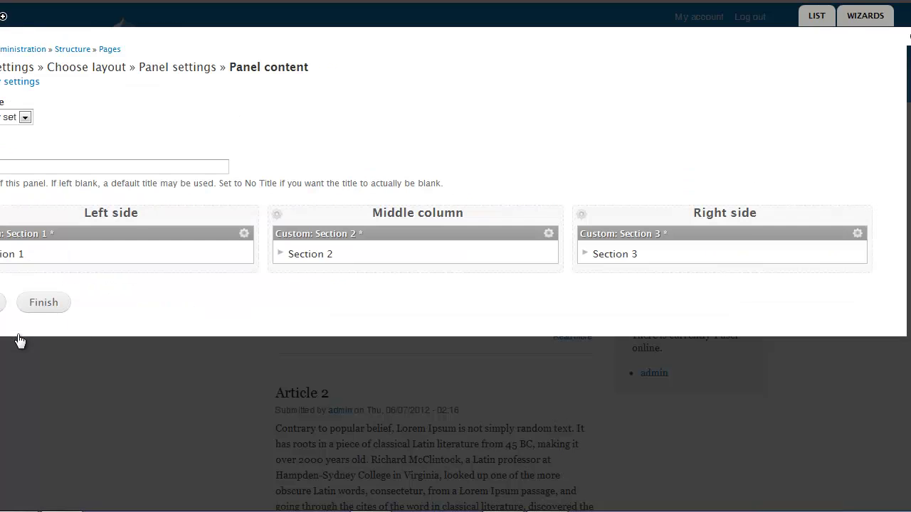
click(45, 303)
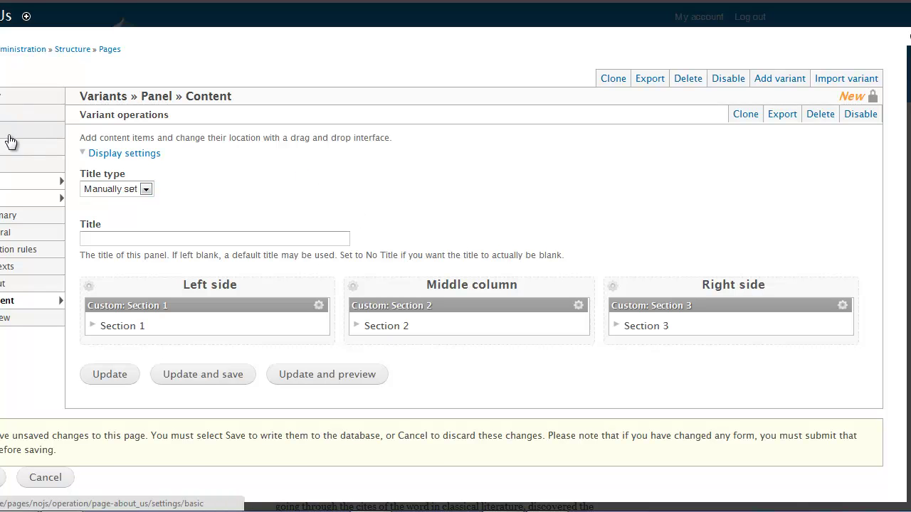
Give the About Us page a normal menu entry titled "Sections" in the Main menu, and update and save it
click(7, 166)
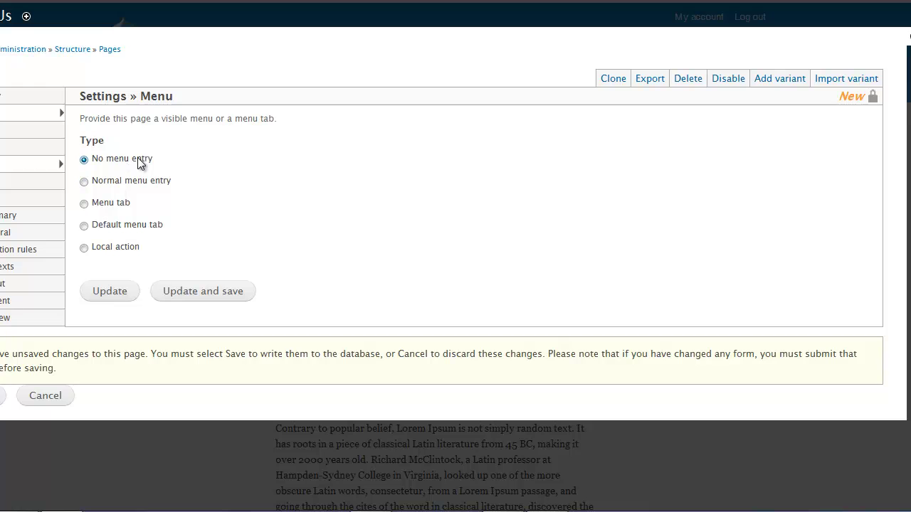
click(127, 183)
click(137, 298)
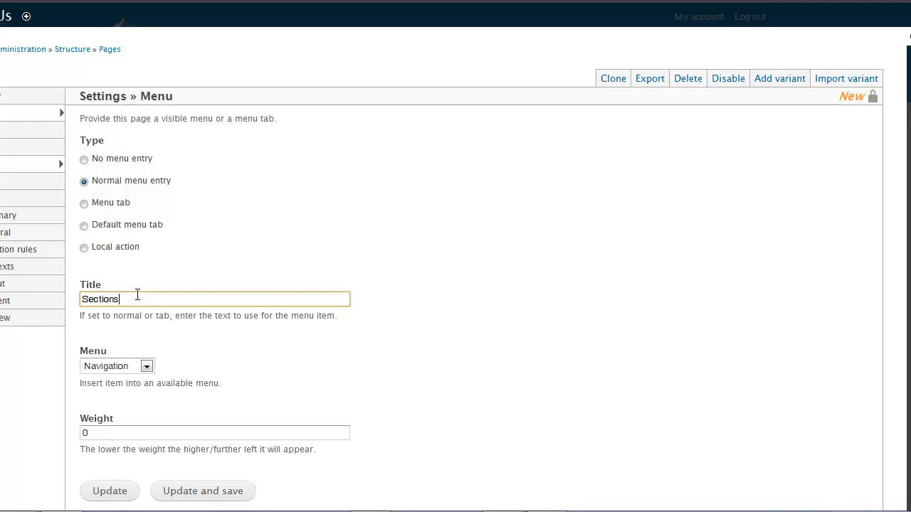
click(146, 367)
click(150, 377)
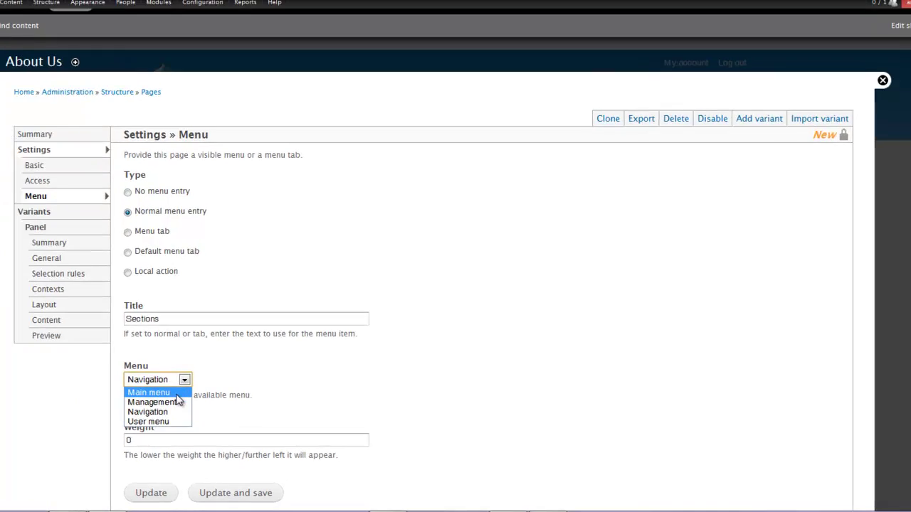
scroll(231, 389, down, 3)
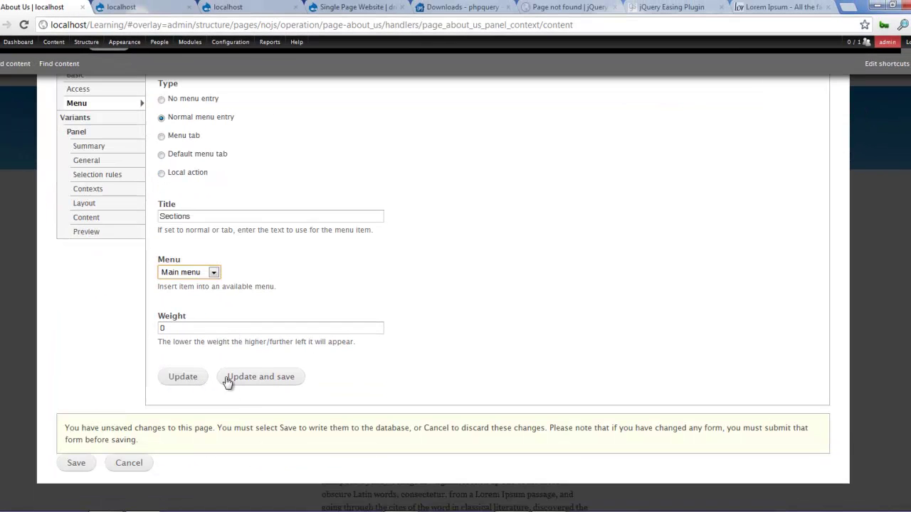
click(231, 382)
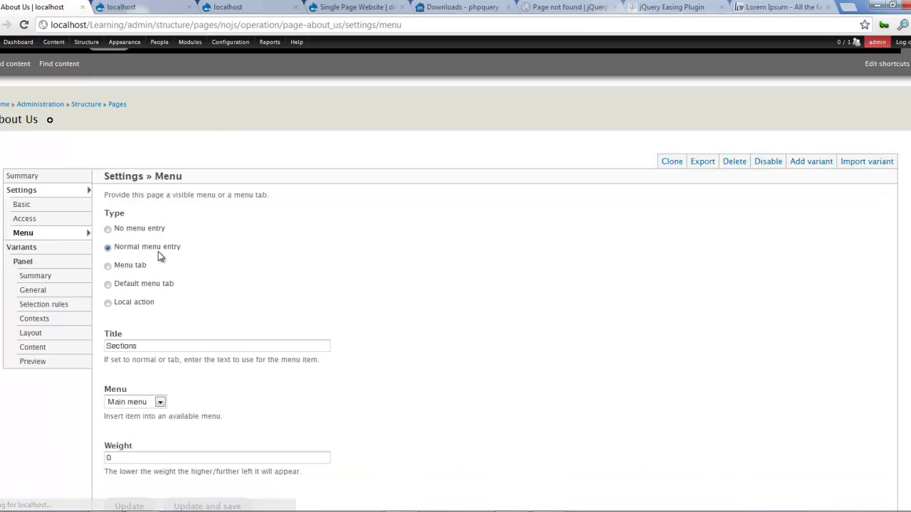
Open the About Us page's summary and view its published page at pan3
click(52, 177)
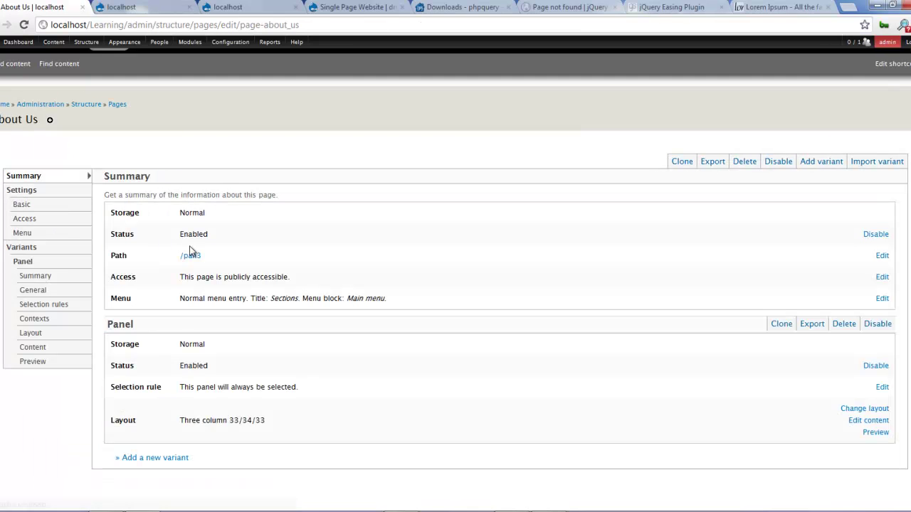
click(316, 9)
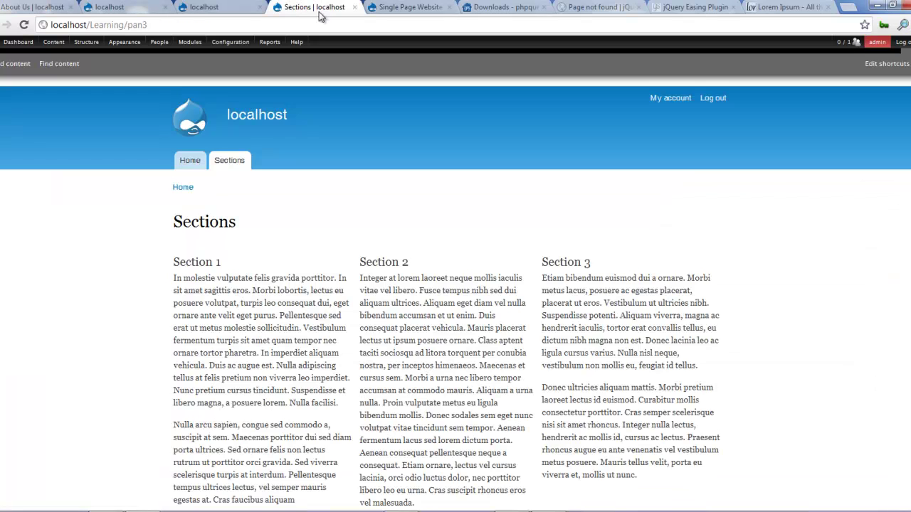
click(239, 170)
Open the Page 2 panel at pan2 for editing and go to its menu settings
click(206, 8)
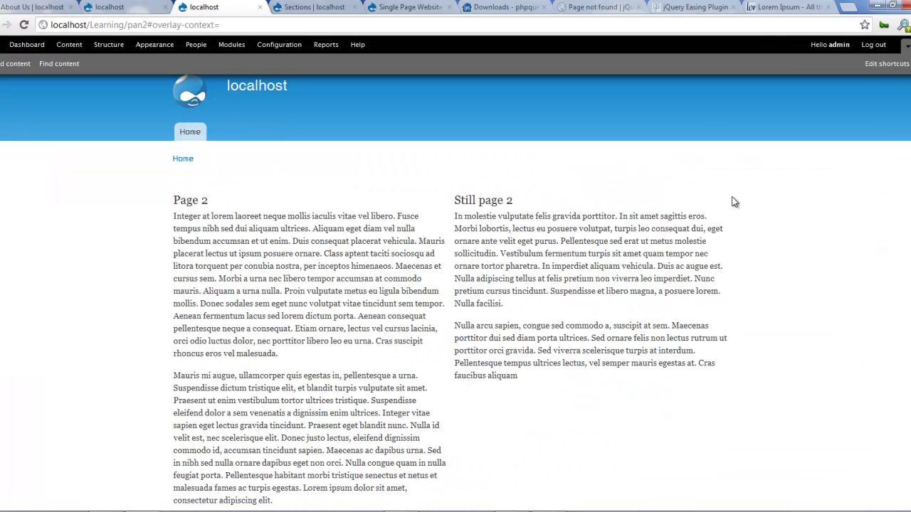
click(713, 191)
click(681, 199)
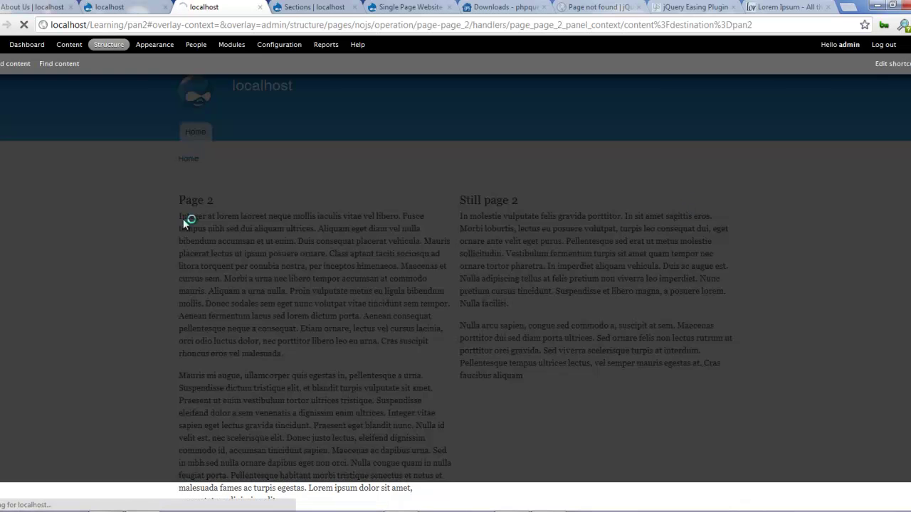
click(75, 222)
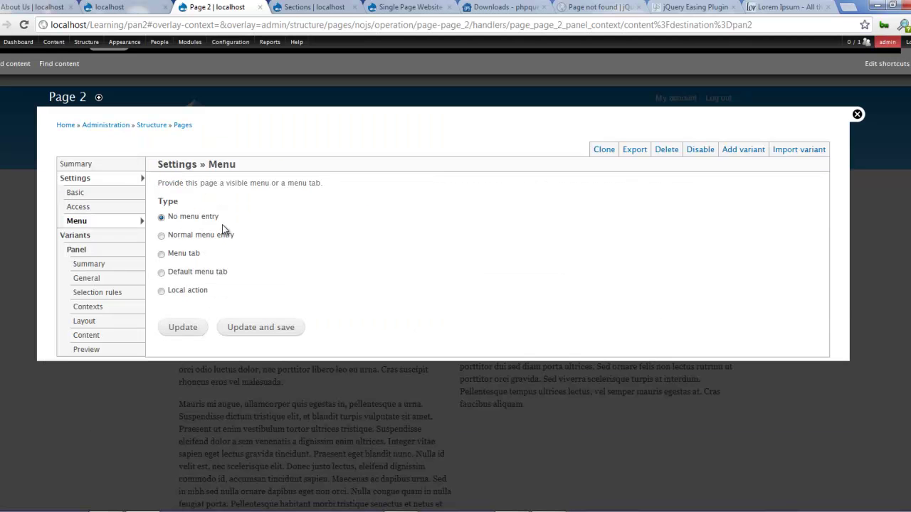
Give Page 2 a normal menu entry titled "About Us" in the Main menu, and update and save it
click(196, 237)
click(205, 333)
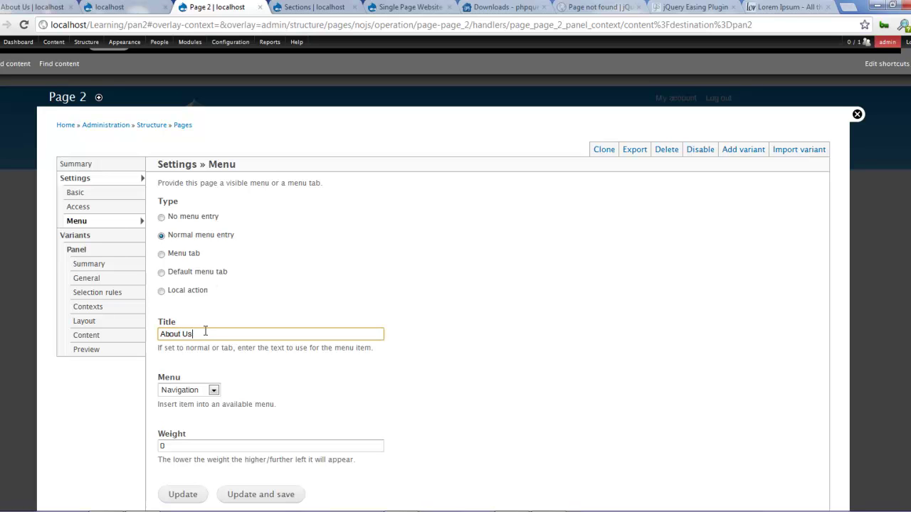
text(About Us)
click(187, 390)
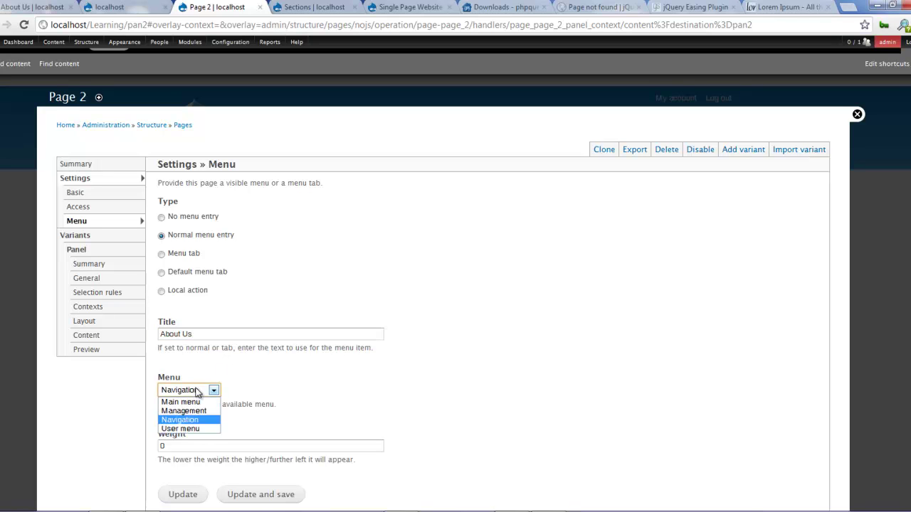
click(199, 400)
click(259, 494)
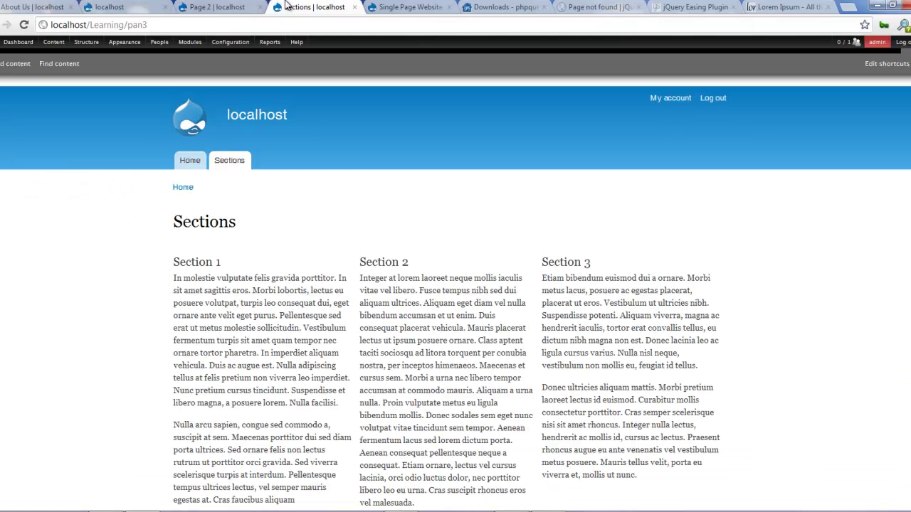
Reload the Sections page and check the About Us, Sections and Home links in the main menu
key(ctrl+Tab)
click(23, 25)
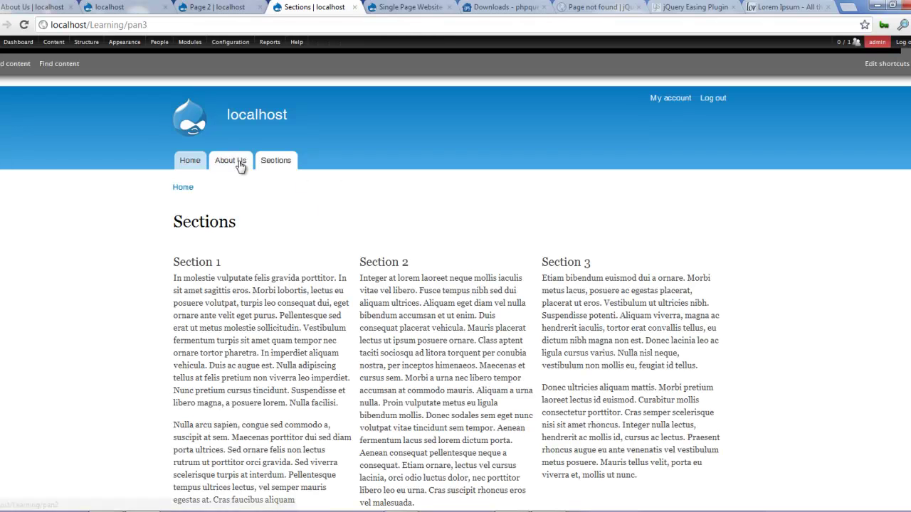
click(240, 165)
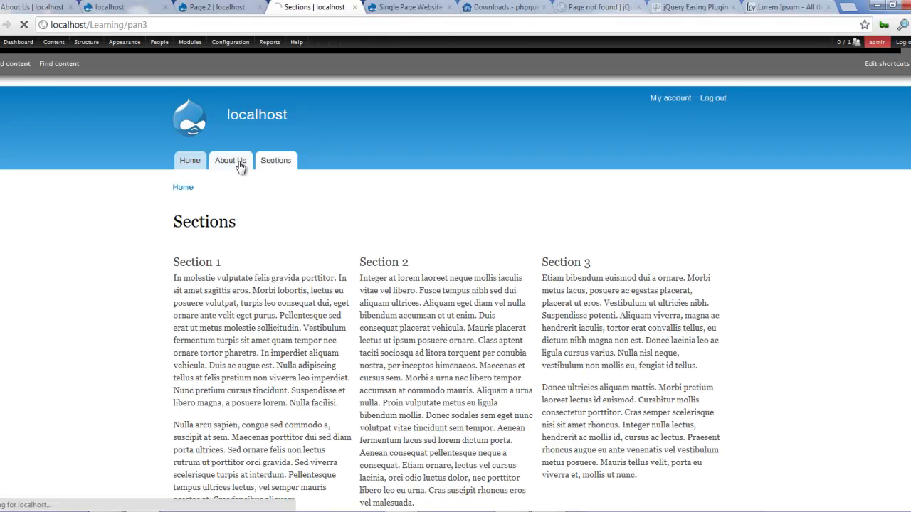
click(268, 166)
click(189, 165)
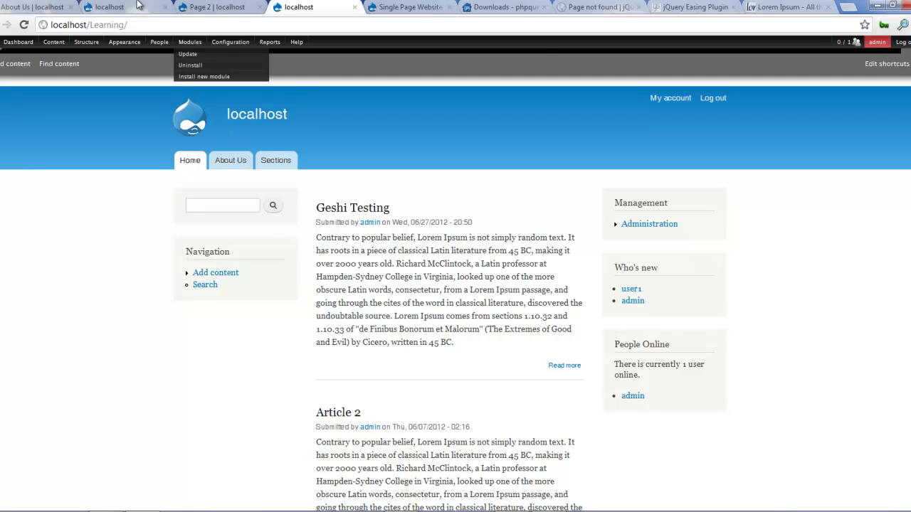
Open the Home page panel at pan1 for editing and go to its menu settings
click(211, 7)
click(142, 6)
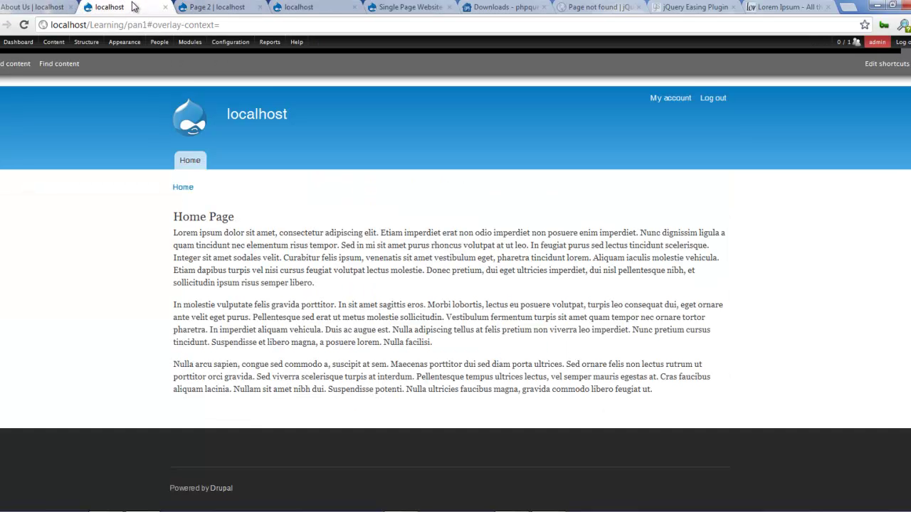
mouse_move(663, 211)
click(719, 219)
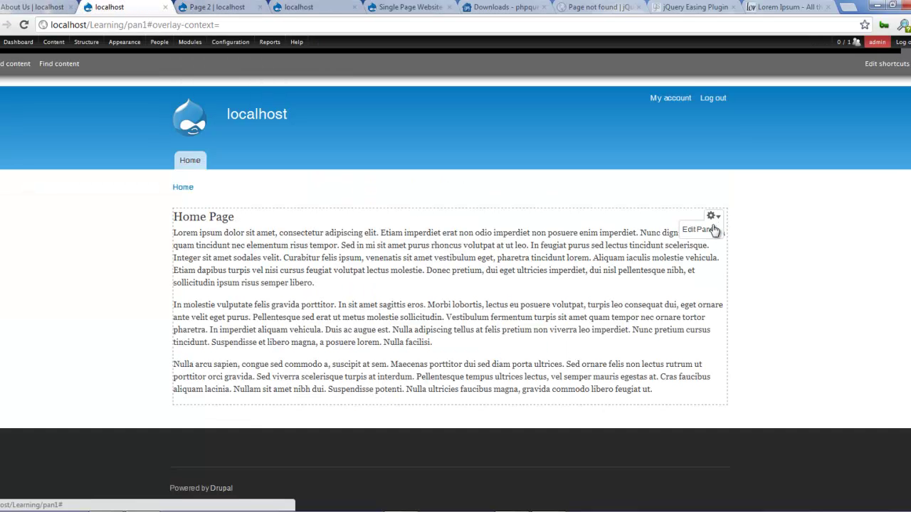
click(694, 228)
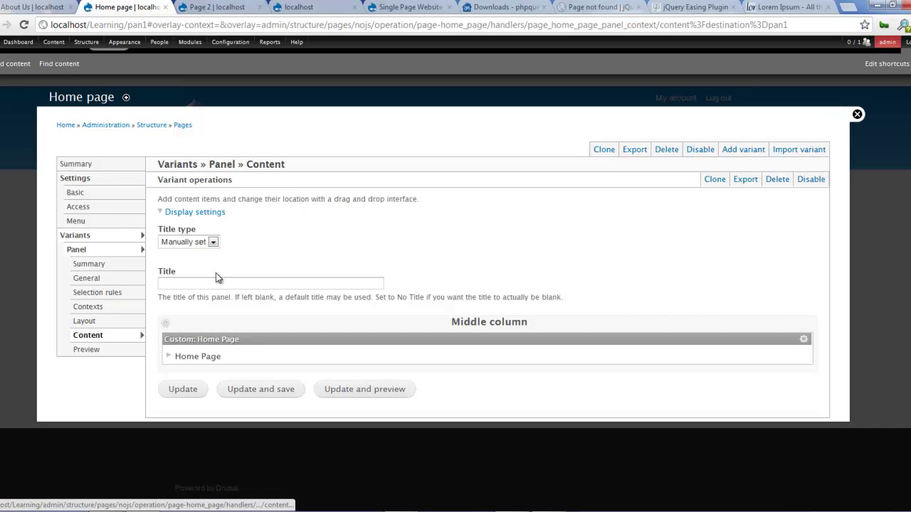
click(96, 224)
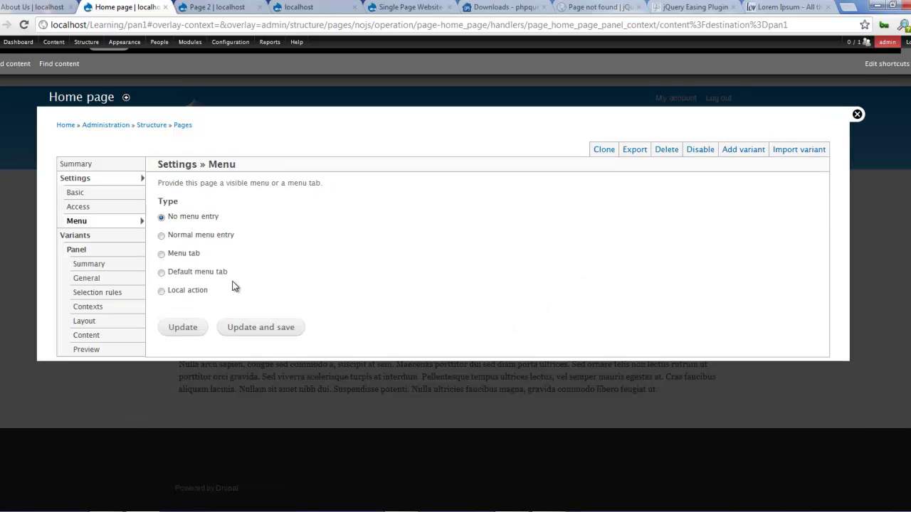
Give the Home page a normal menu entry titled "Real home" in the Main menu, and update and save it
click(187, 237)
click(235, 333)
text(Real home)
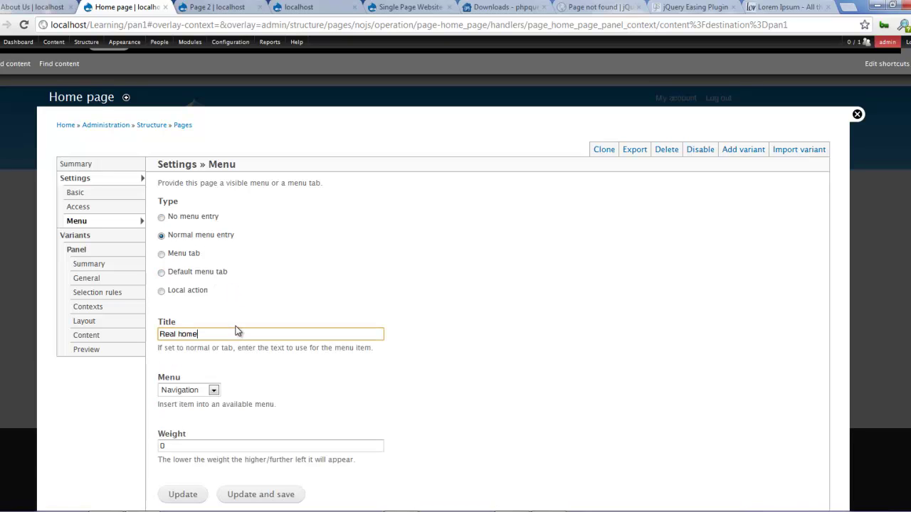
click(204, 390)
click(203, 403)
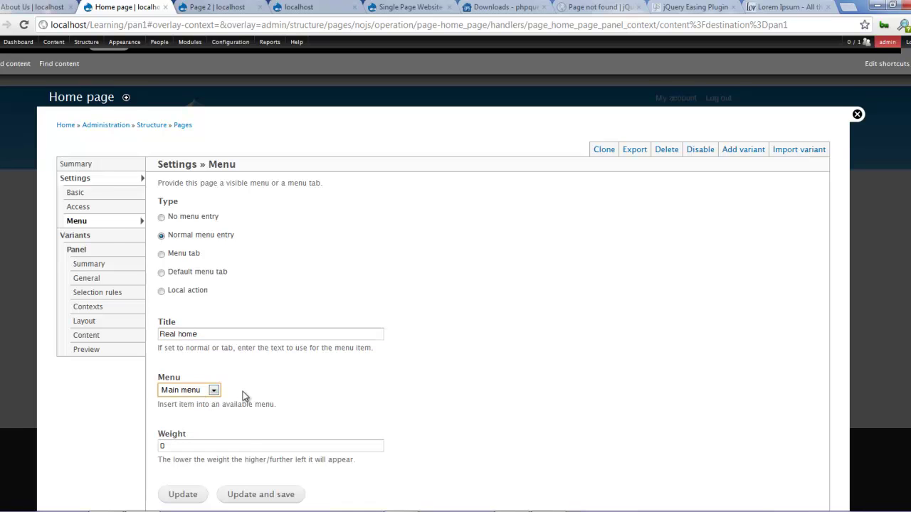
scroll(253, 429, down, 1)
click(259, 454)
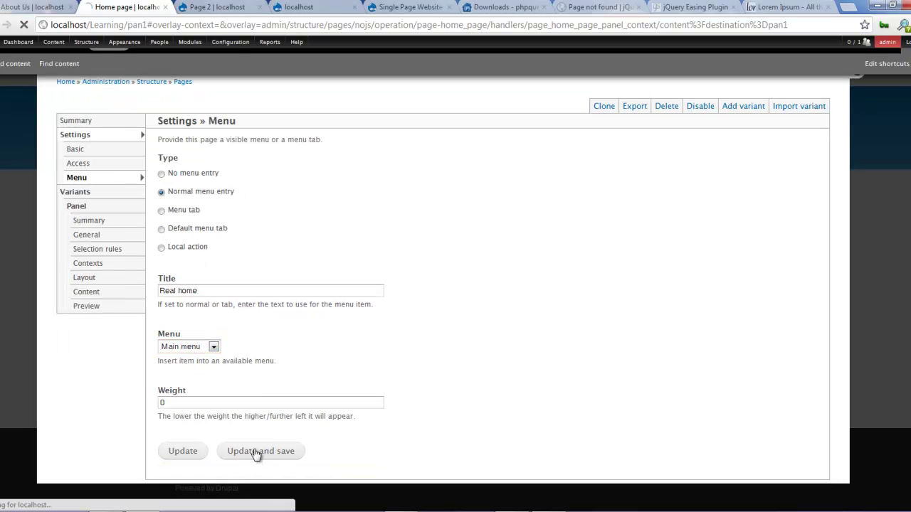
Reload the site's front page and check the Real home, Sections and About Us links in the main menu
click(298, 6)
click(24, 24)
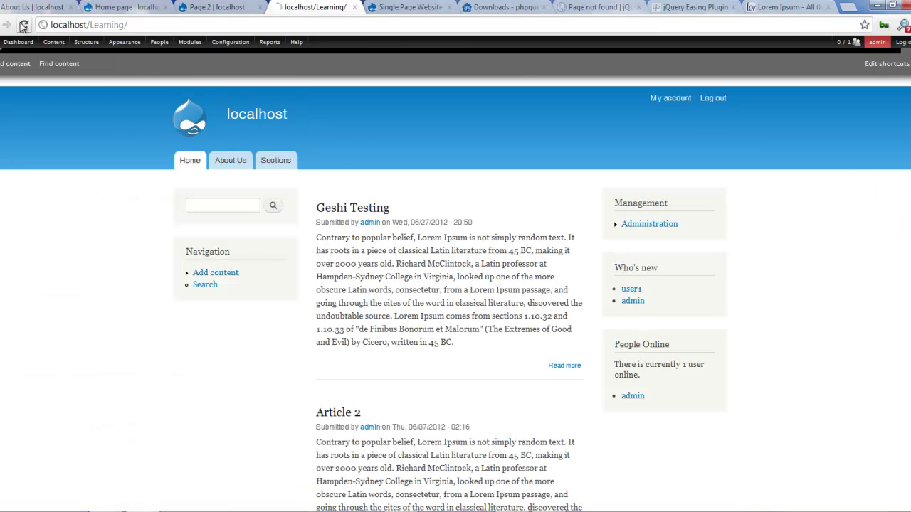
click(277, 166)
click(323, 164)
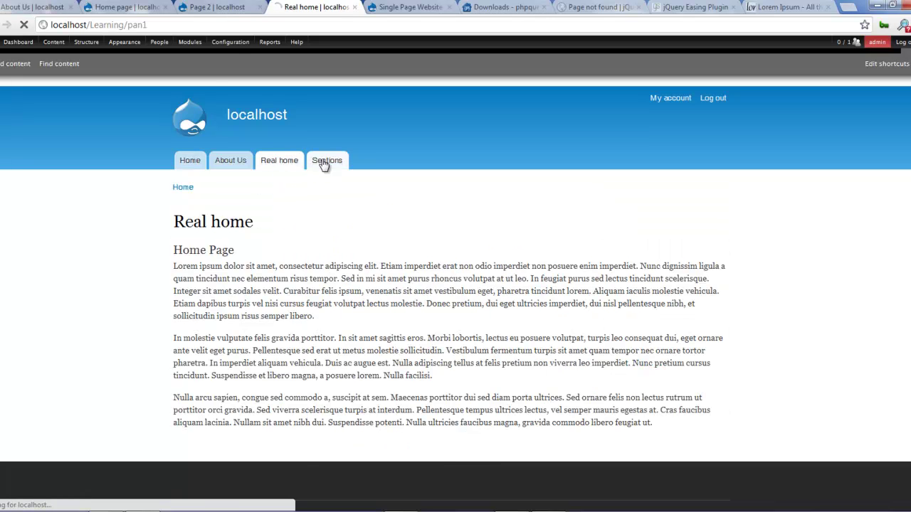
click(239, 161)
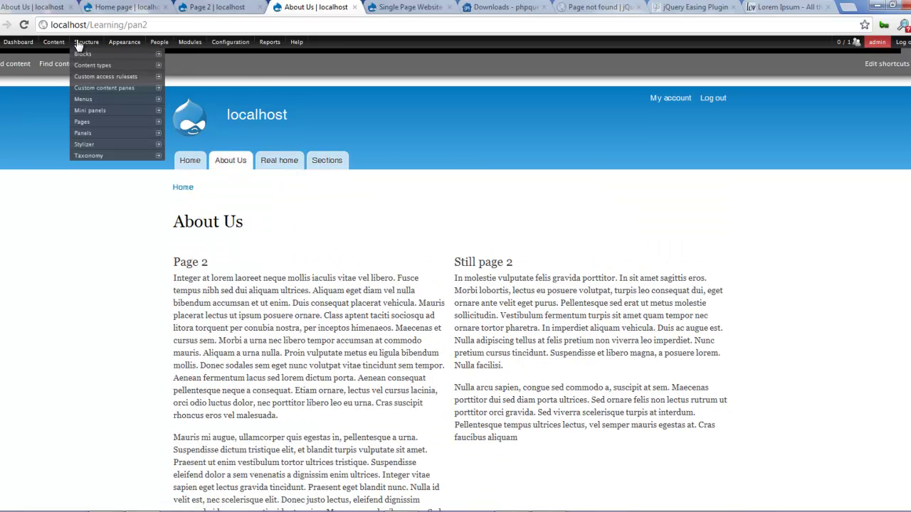
Move Real home above About Us in the Main menu, disable the Home link, save the configuration and close the overlay
mouse_move(89, 99)
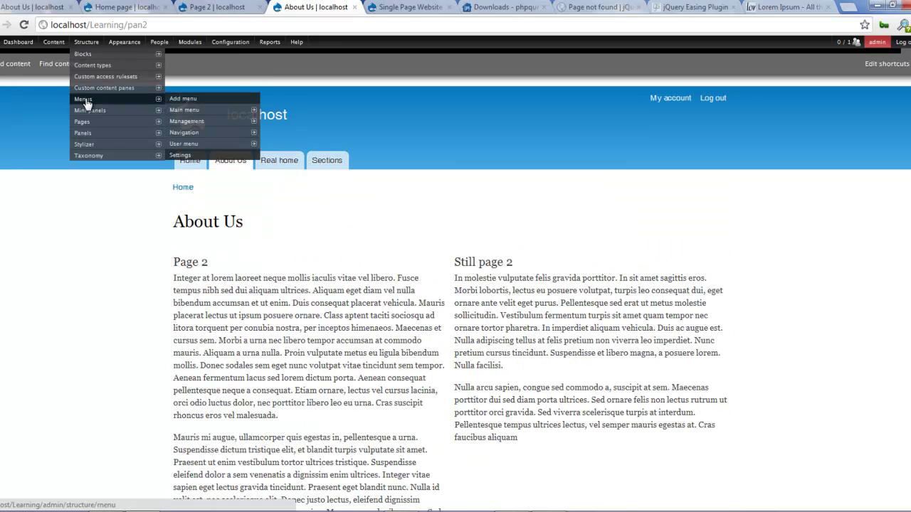
click(183, 110)
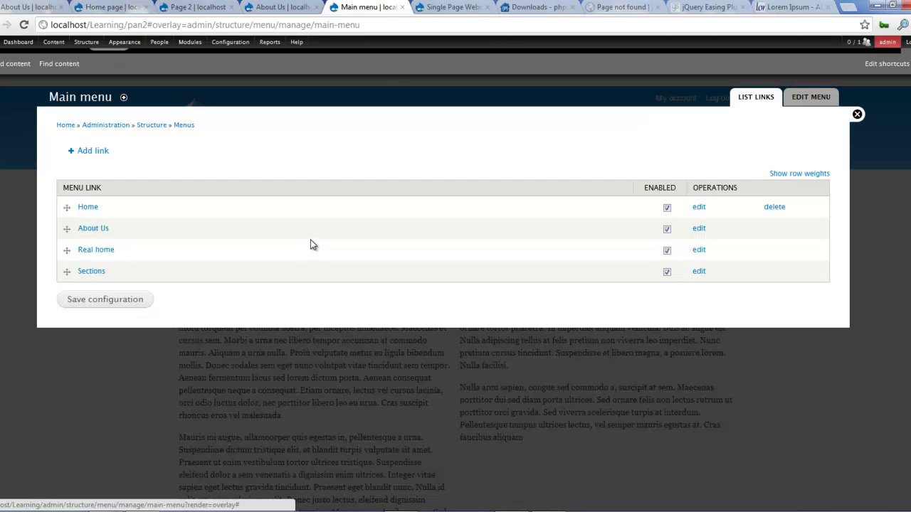
drag(65, 250, 71, 228)
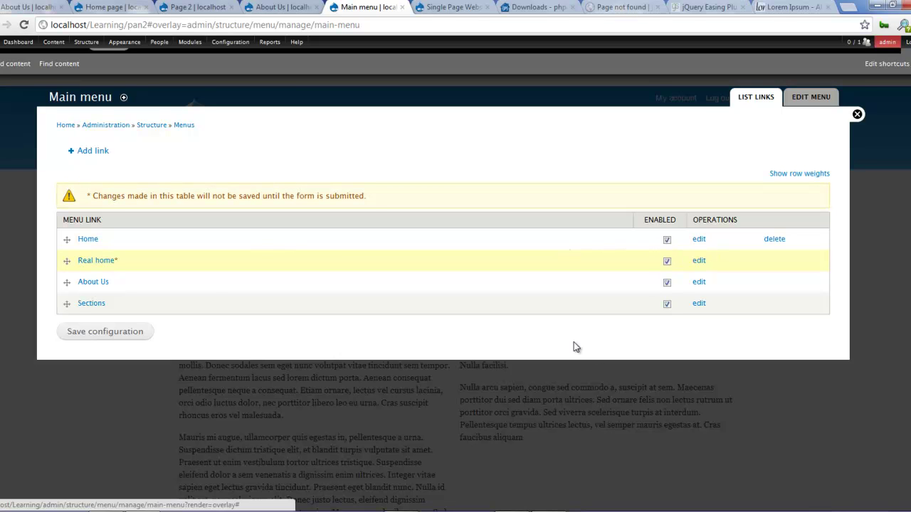
click(667, 241)
click(103, 332)
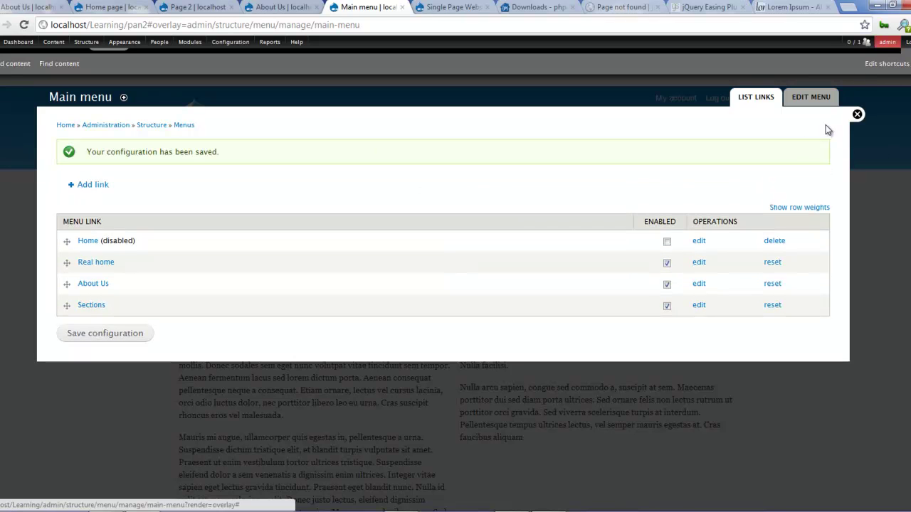
click(856, 116)
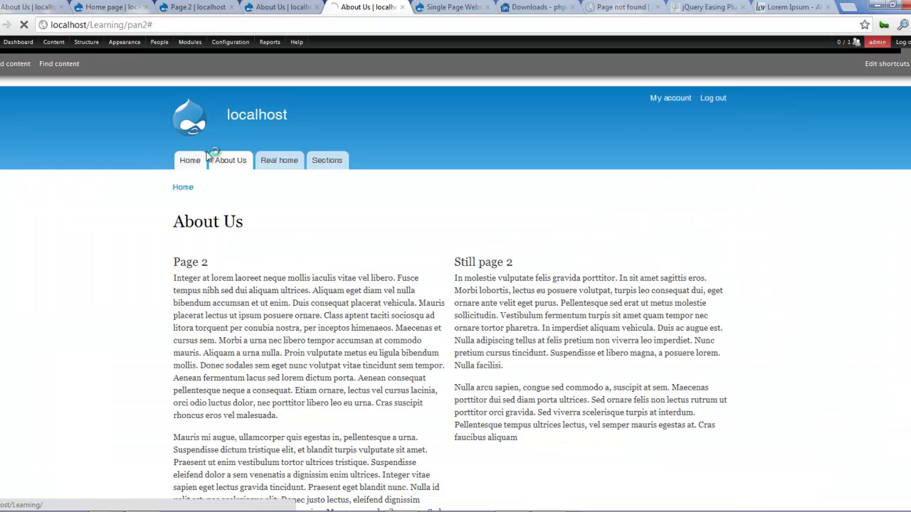
Check the Real home, About Us and Sections links in the site's main menu
click(207, 162)
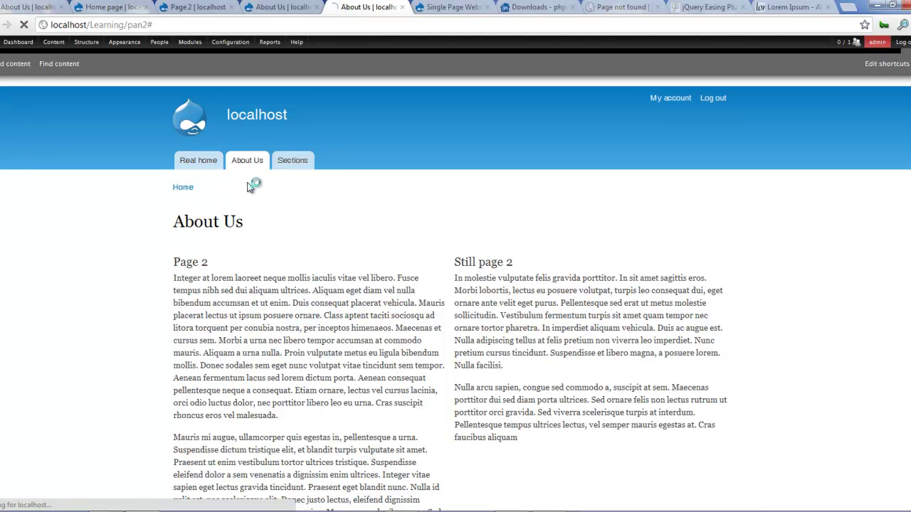
click(251, 165)
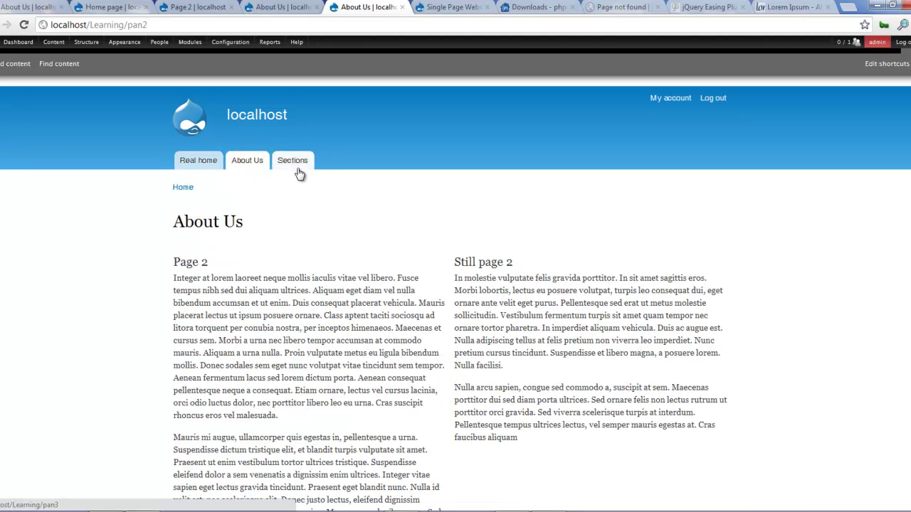
click(299, 167)
click(199, 164)
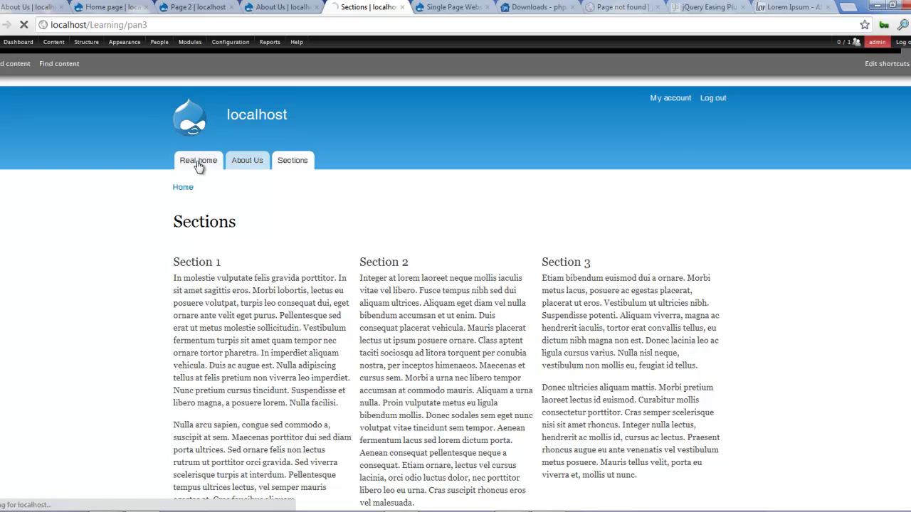
click(239, 164)
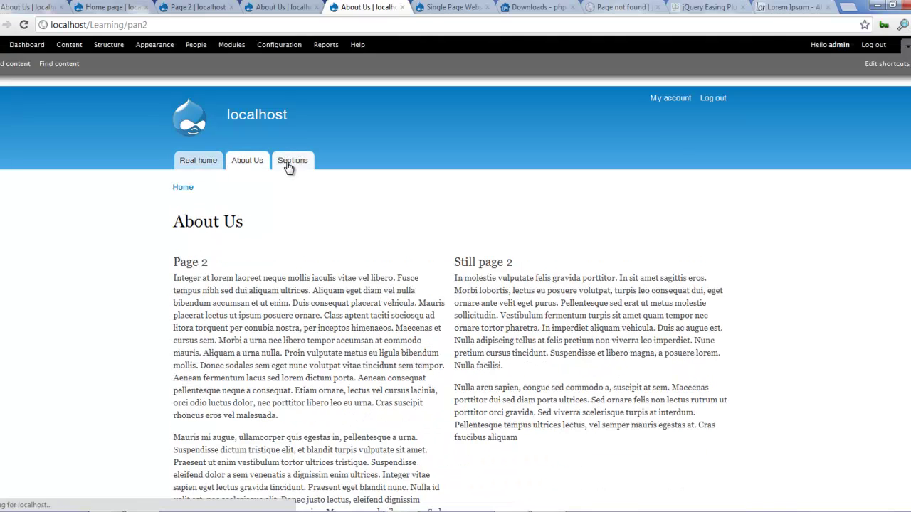
click(290, 167)
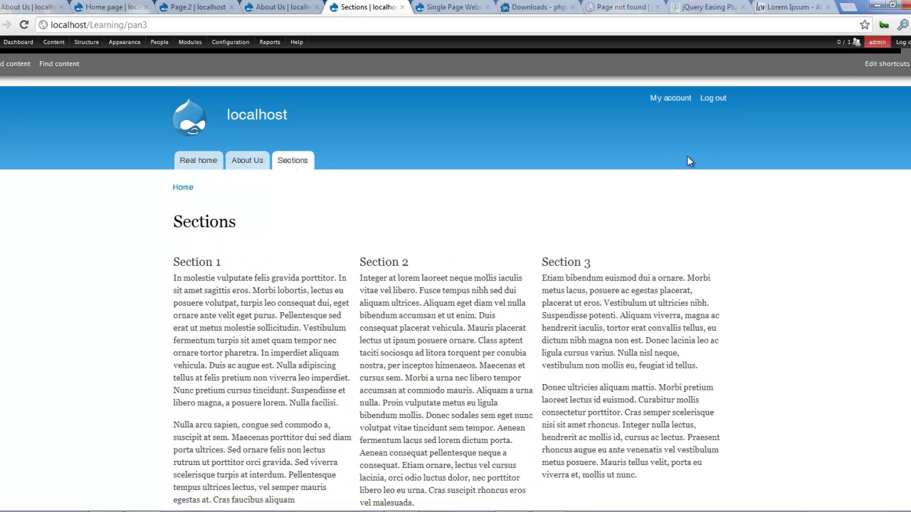
Look through the open local site pages and return to the Single Page Website project page
click(34, 10)
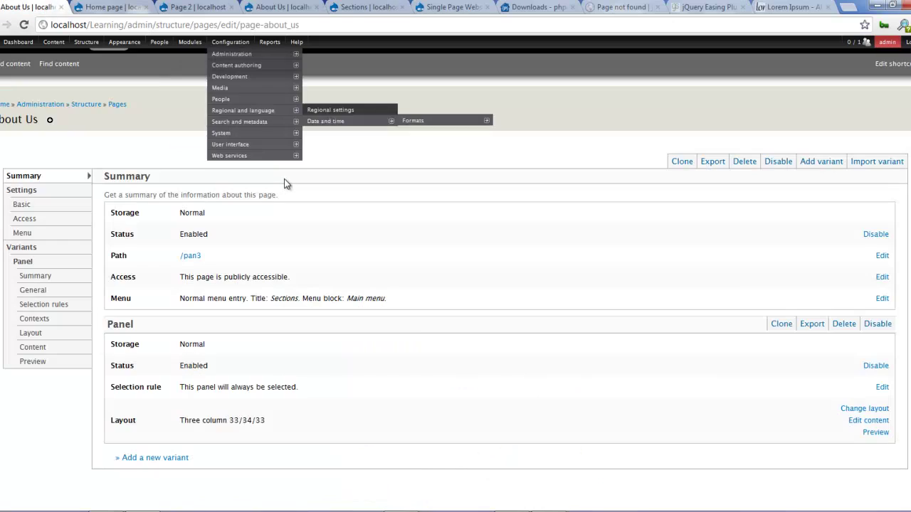
click(299, 8)
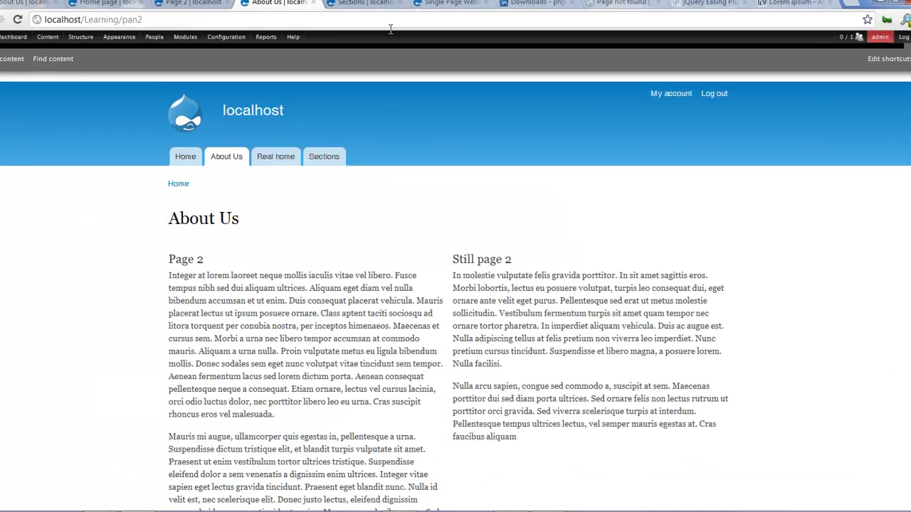
click(367, 7)
click(455, 7)
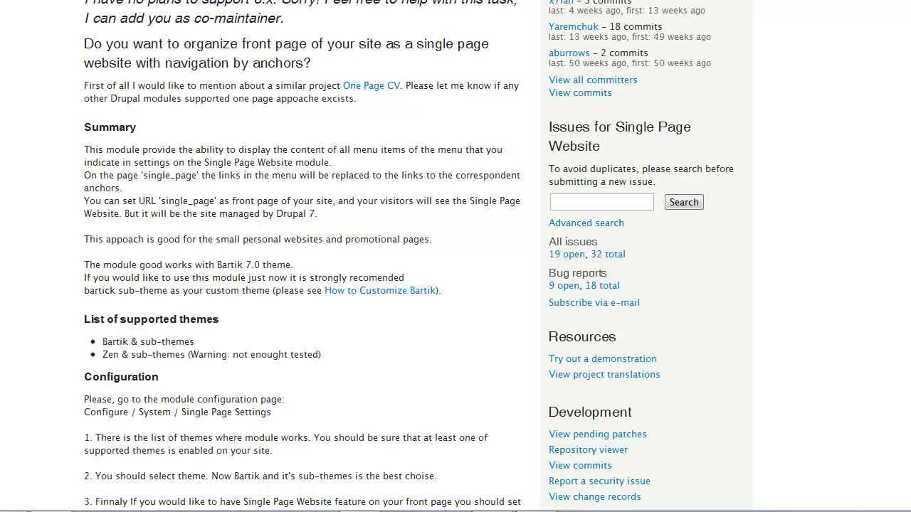
Switch to the Drush Command Prompt, download single_page_website with drush dl and enable it with drush en using the -y option
key(alt+Tab)
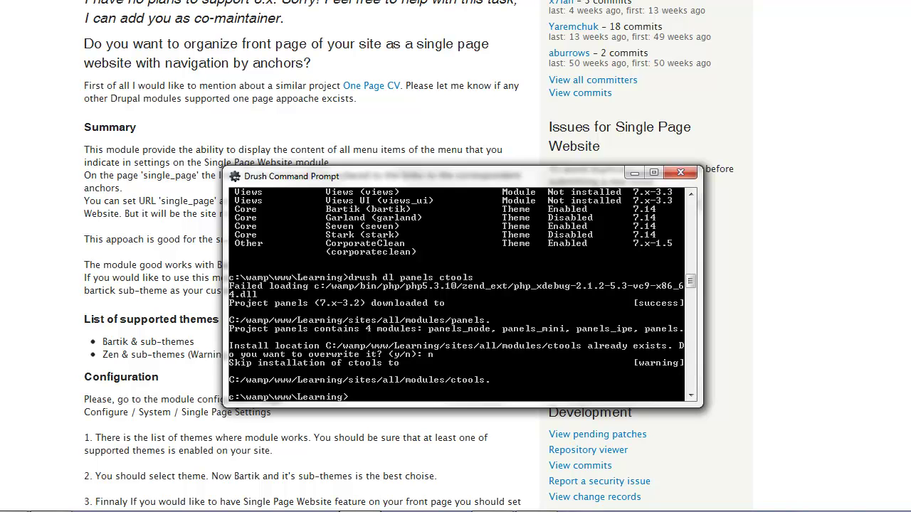
text(drush dl)
text(single_pagewebsi)
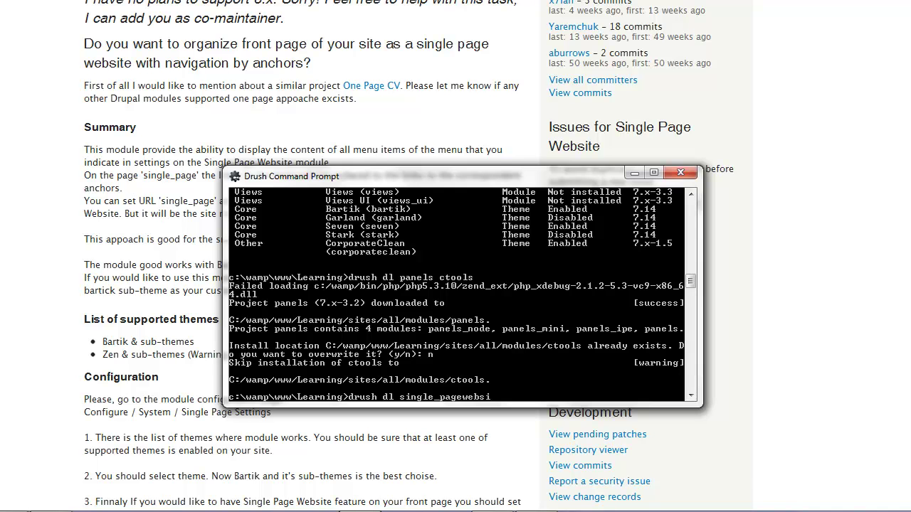
key(BackSpace)
key(BackSpace)
key(BackSpace)
key(Return)
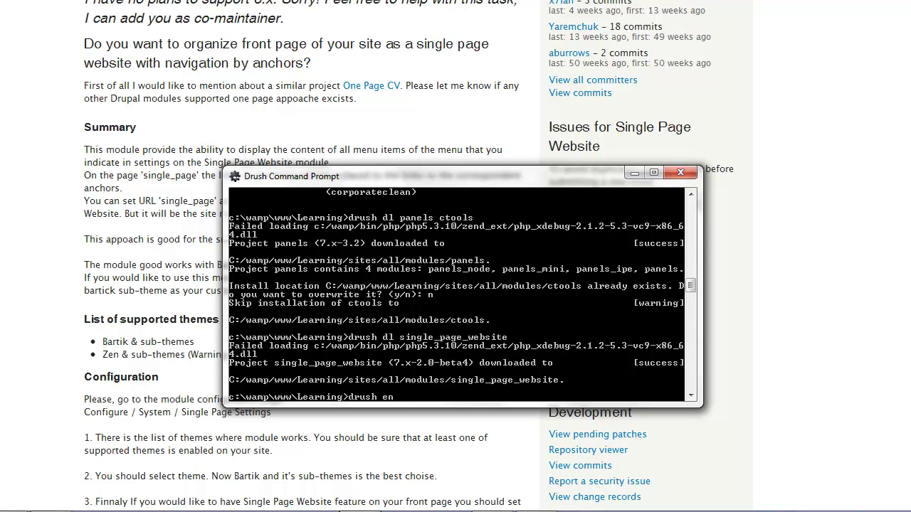
text(single_page_website -y)
key(Return)
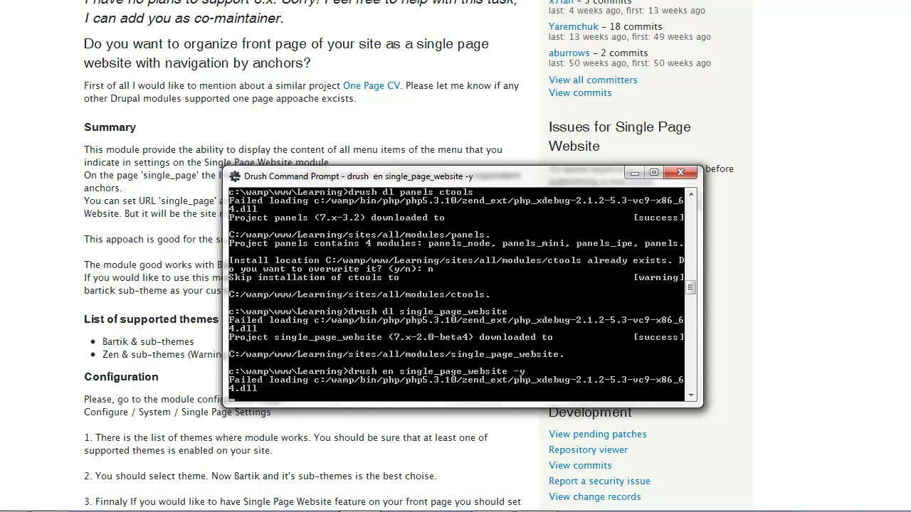
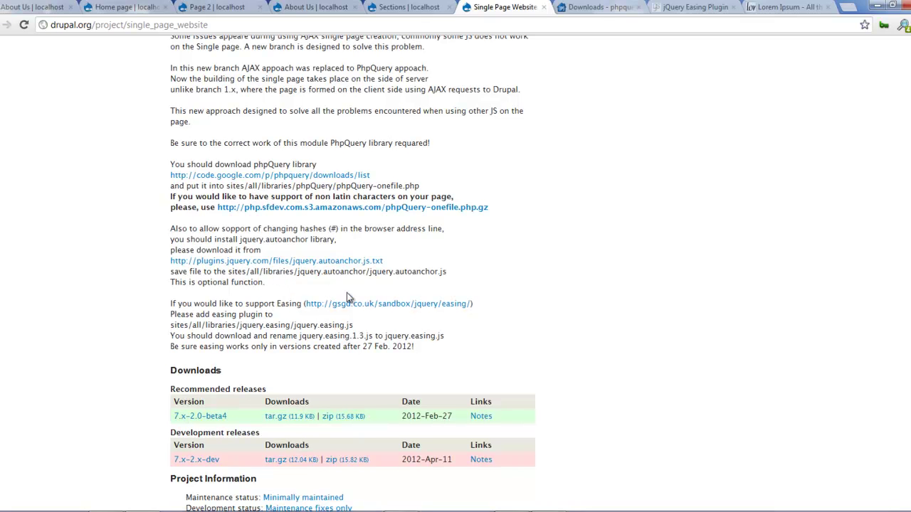
Look inside the libraries folder on the desktop and copy the folder
click(879, 6)
double_click(155, 143)
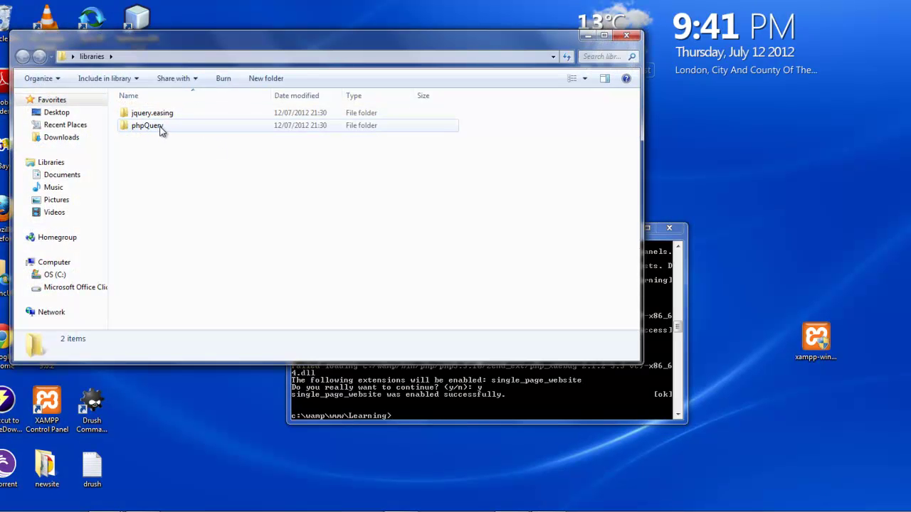
click(588, 36)
right_click(141, 163)
click(180, 364)
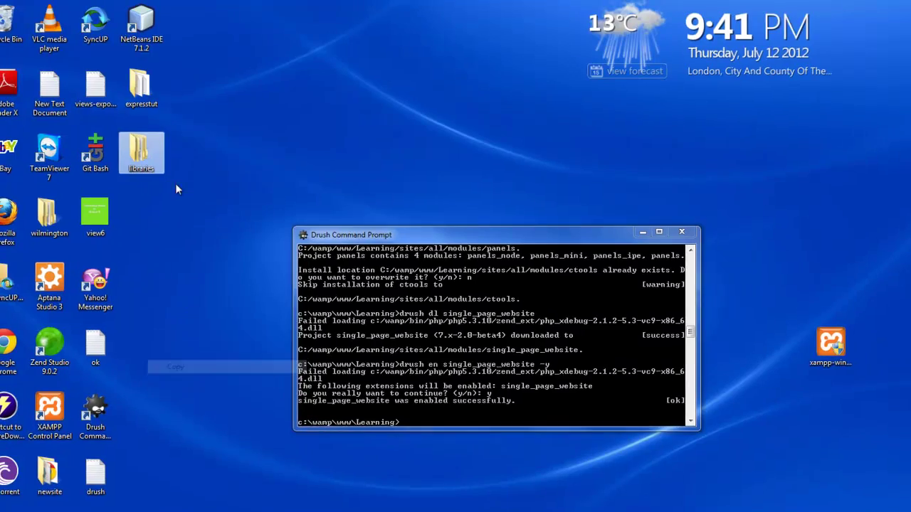
Browse the C: drive in Windows Explorer to the wamp\www folder
double_click(140, 153)
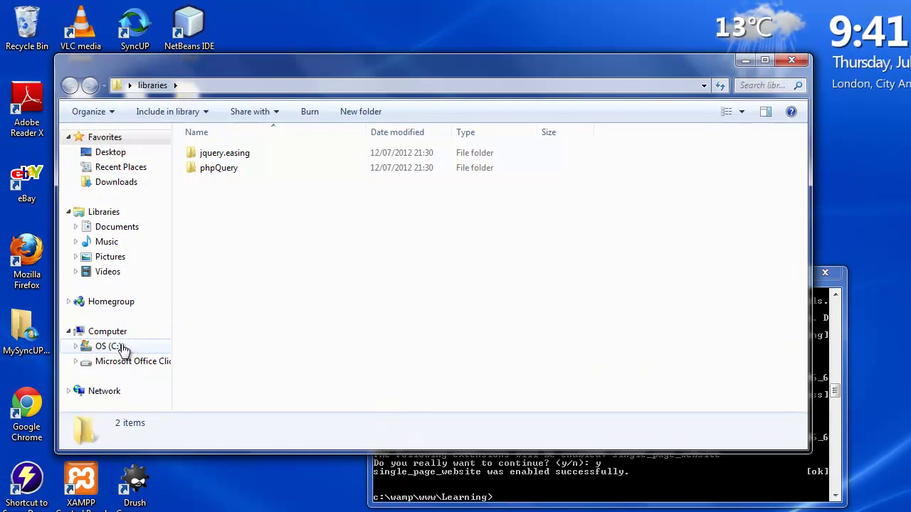
click(111, 347)
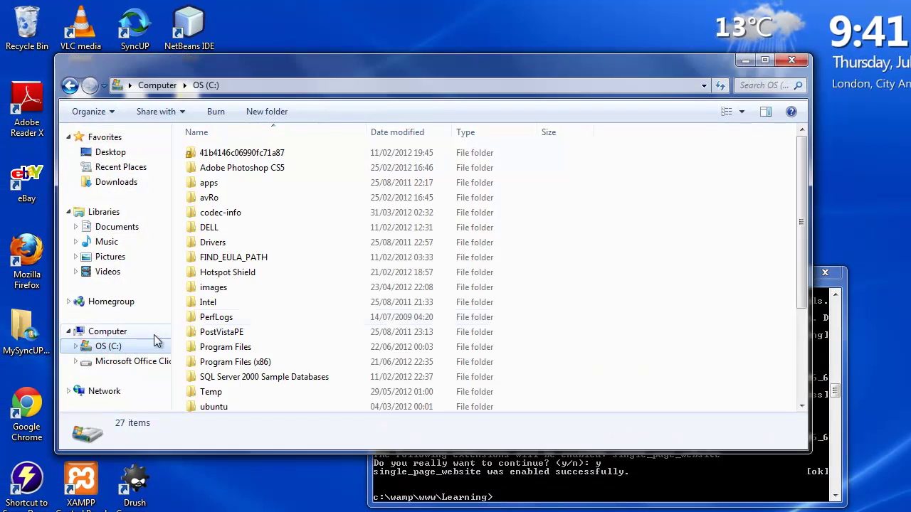
click(228, 364)
scroll(225, 364, down, 2)
click(223, 360)
scroll(224, 360, down, 1)
click(222, 360)
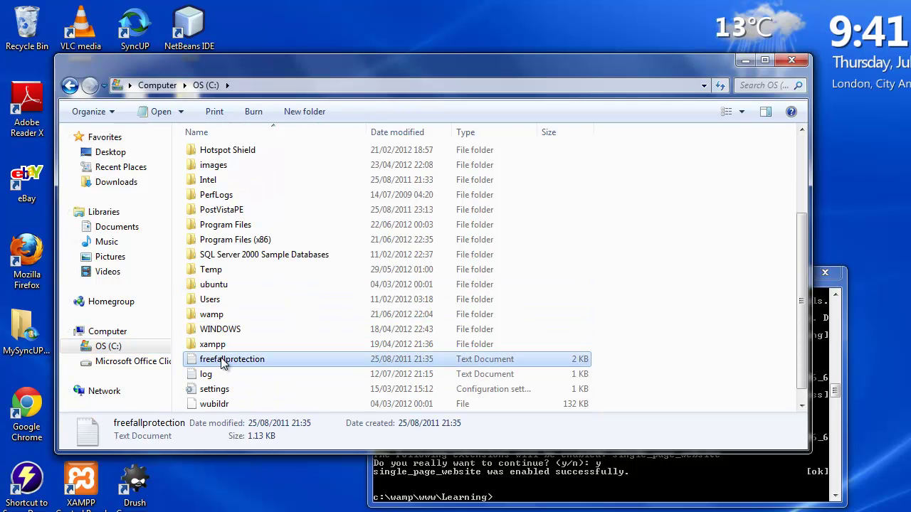
double_click(221, 314)
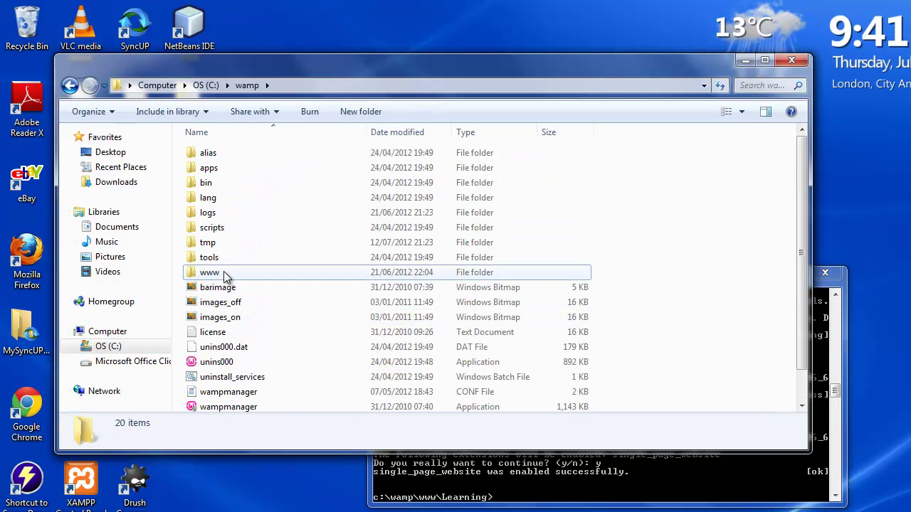
double_click(224, 276)
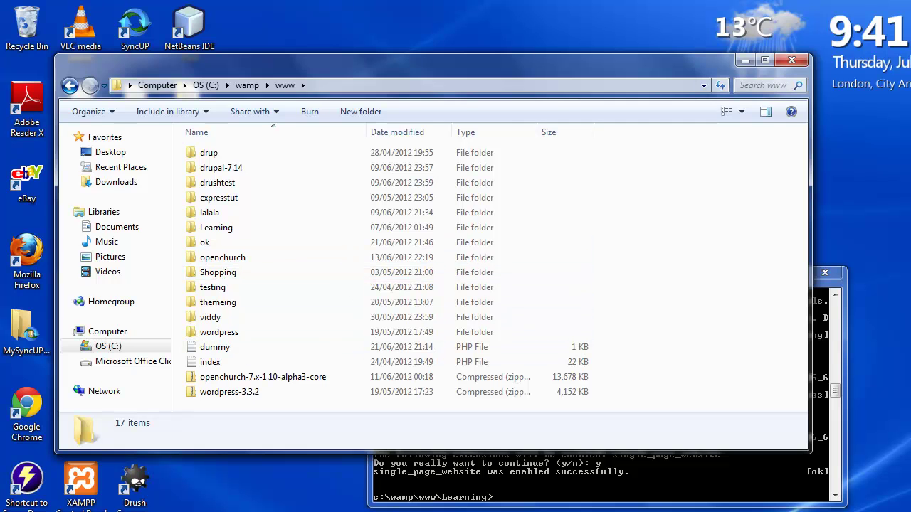
Check the local site's folder name in the browser address and return to Windows Explorer
key(alt+Tab)
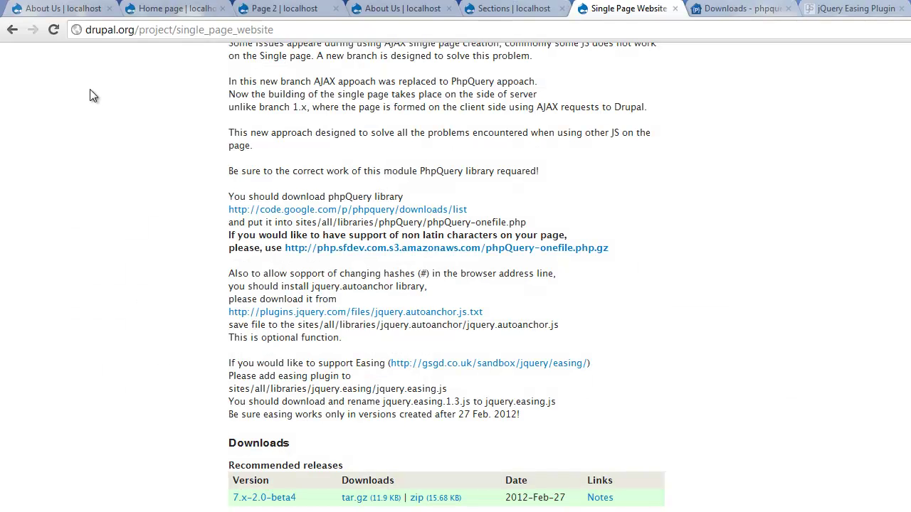
click(91, 6)
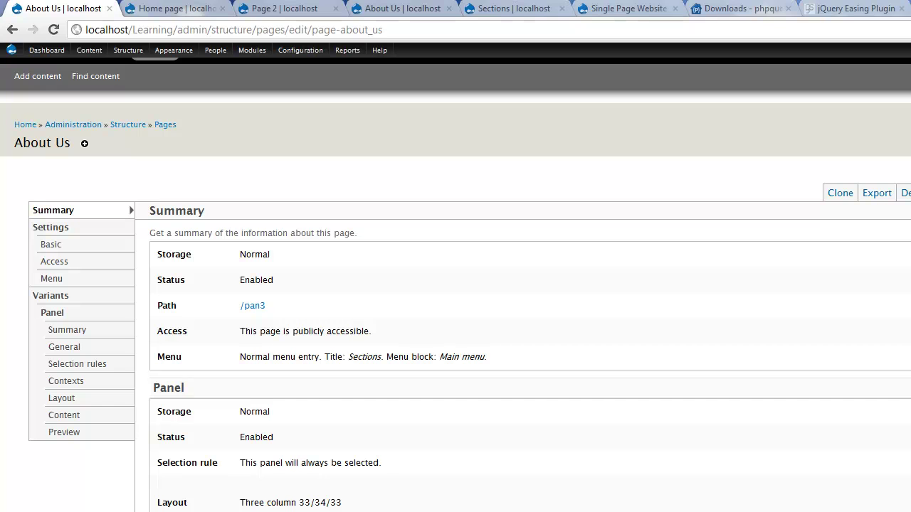
key(alt+Tab)
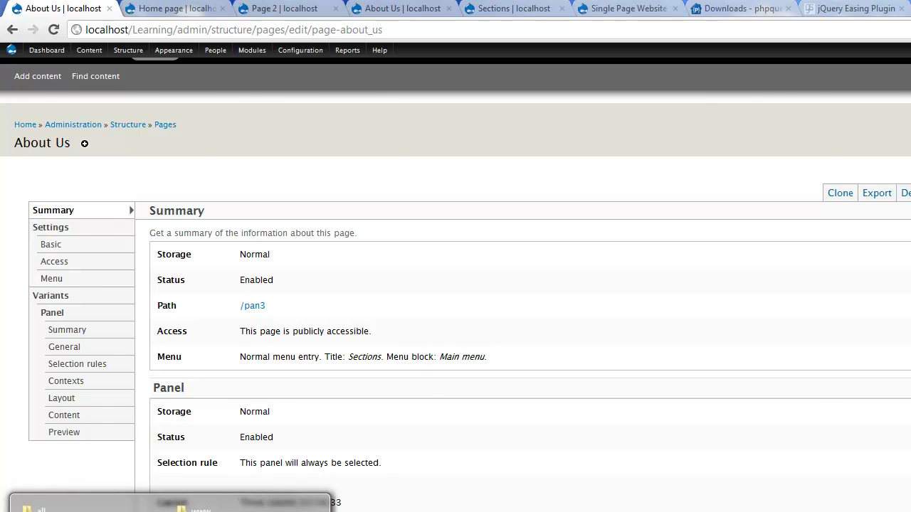
Open the sites\all folder of the Learning site
double_click(231, 225)
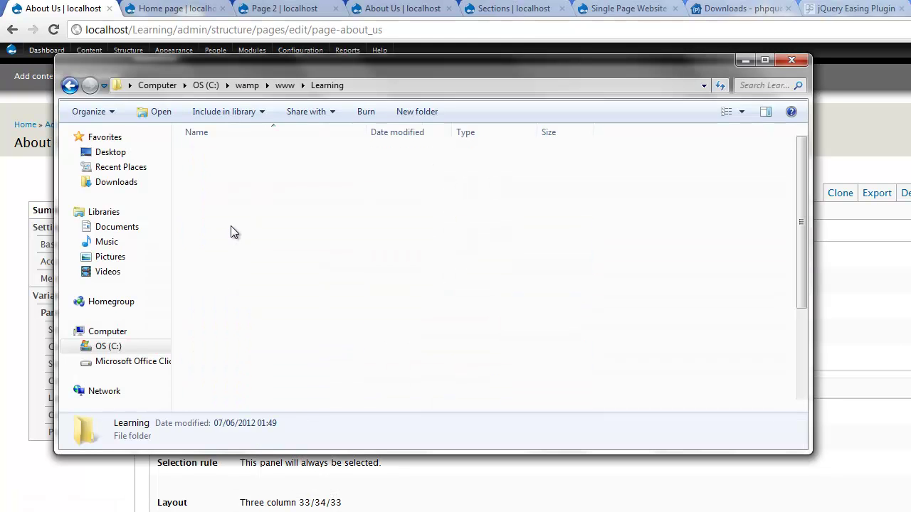
double_click(214, 227)
double_click(221, 153)
right_click(221, 257)
click(491, 285)
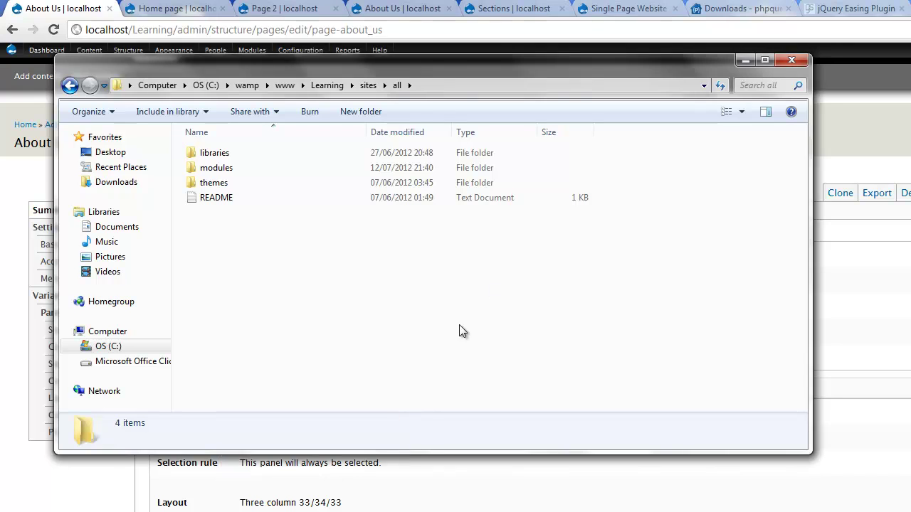
Open the desktop's libraries folder and select its jquery.easing and phpQuery folders for copying
mouse_move(171, 511)
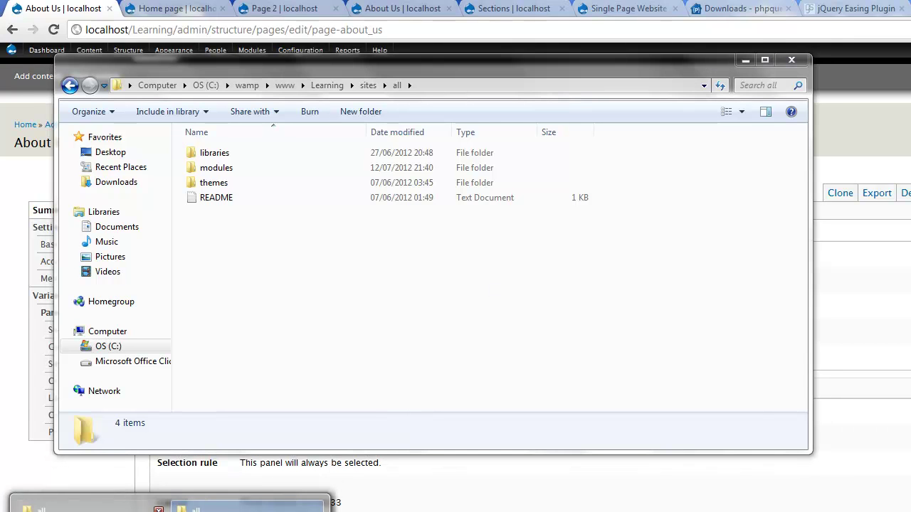
click(249, 504)
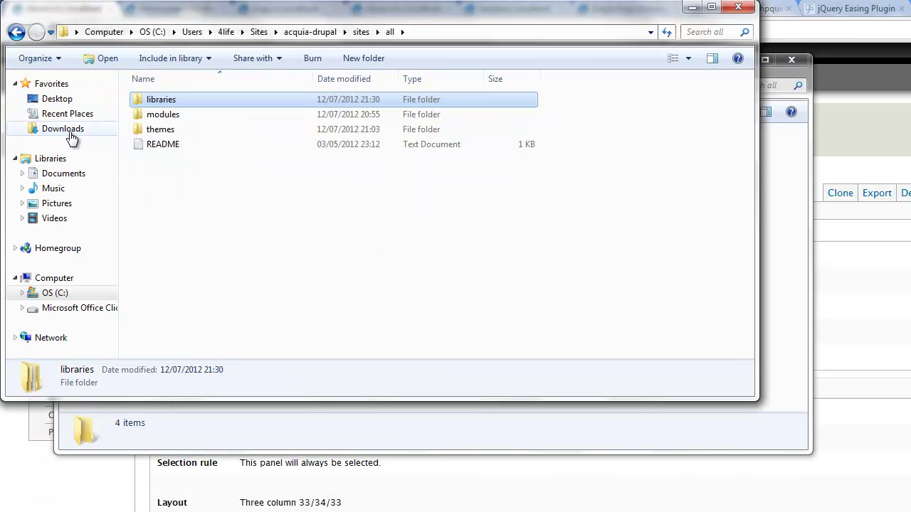
click(71, 98)
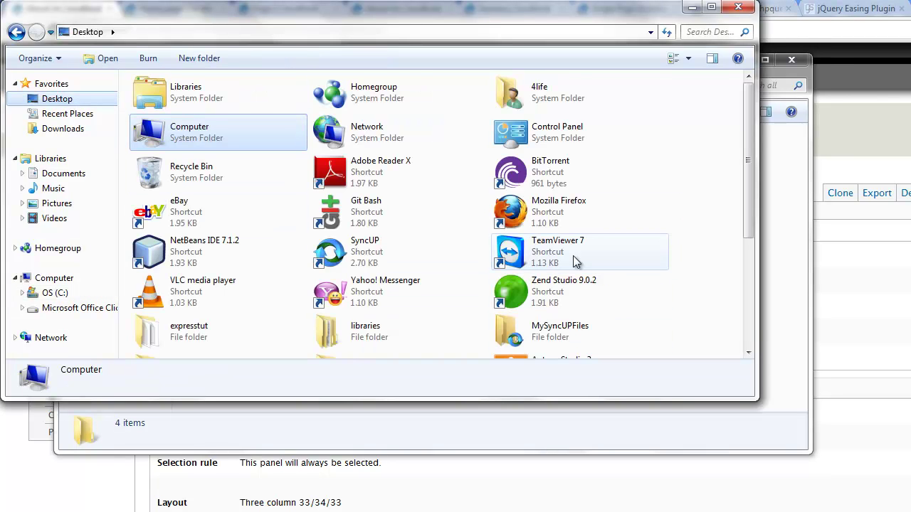
double_click(384, 328)
drag(143, 143, 233, 84)
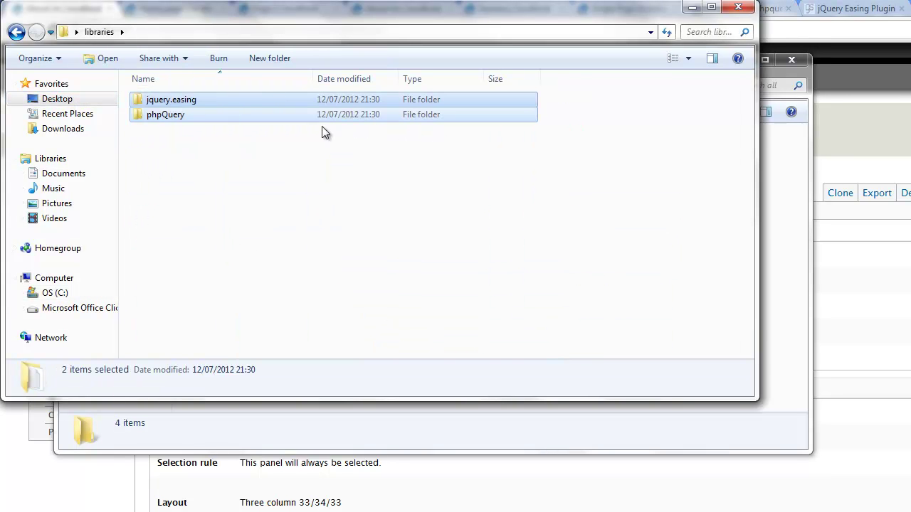
Paste the jquery.easing and phpQuery folders into the Learning site's sites\all\libraries folder
key(alt+Tab)
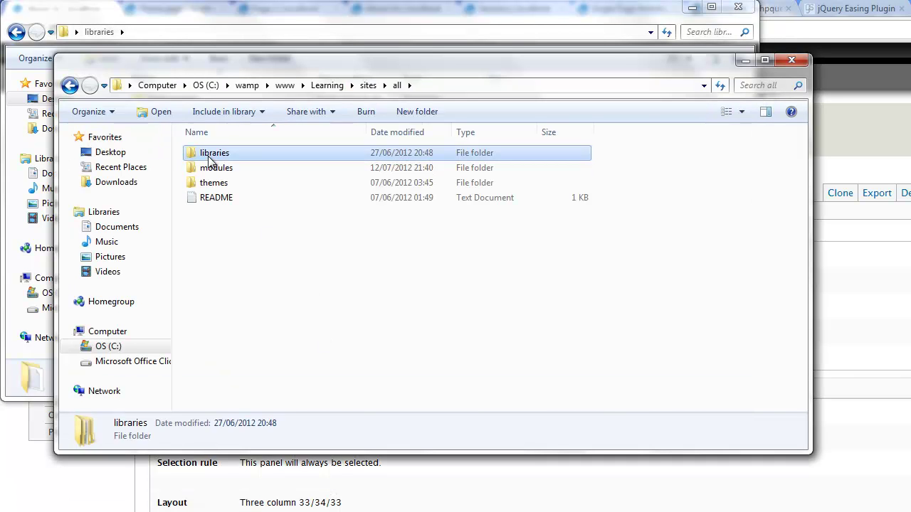
double_click(205, 154)
key(ctrl+v)
click(276, 253)
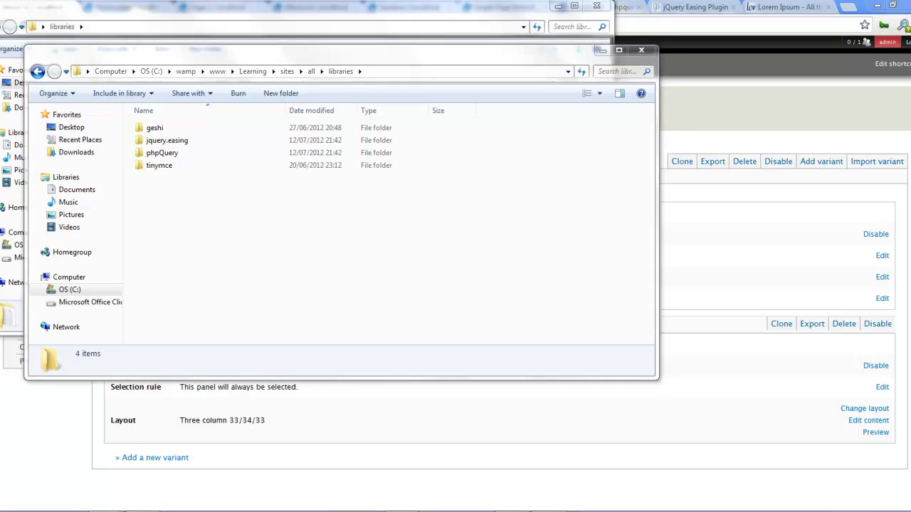
Return to the browser and look through the Learning site's Configuration page for the Single Page settings
key(alt+Tab)
click(499, 7)
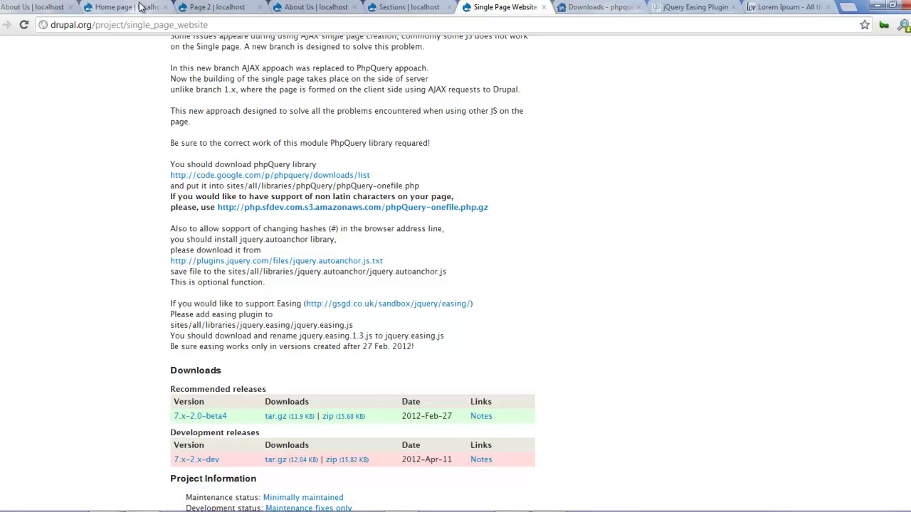
click(288, 7)
mouse_move(223, 40)
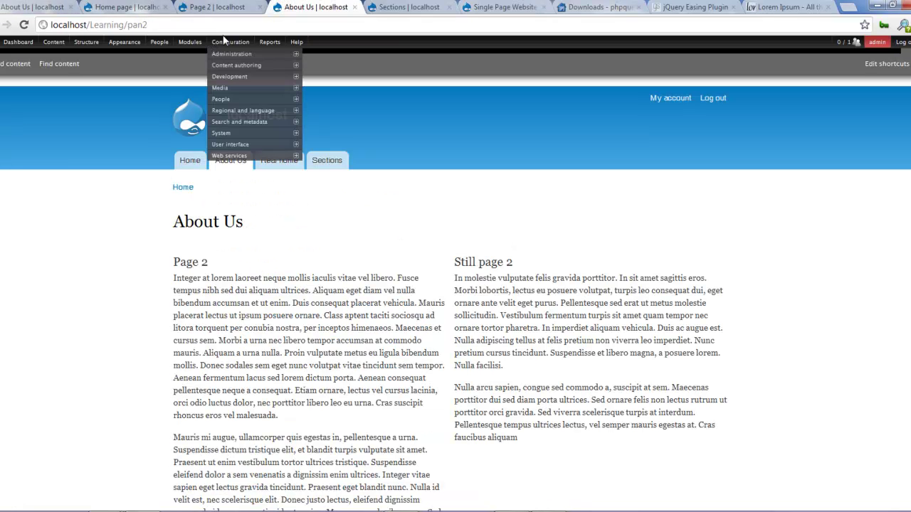
click(230, 45)
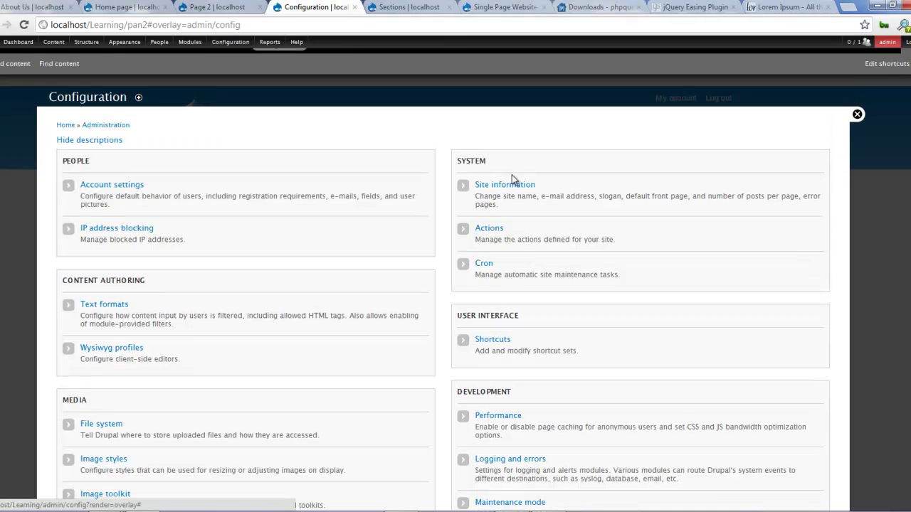
click(402, 229)
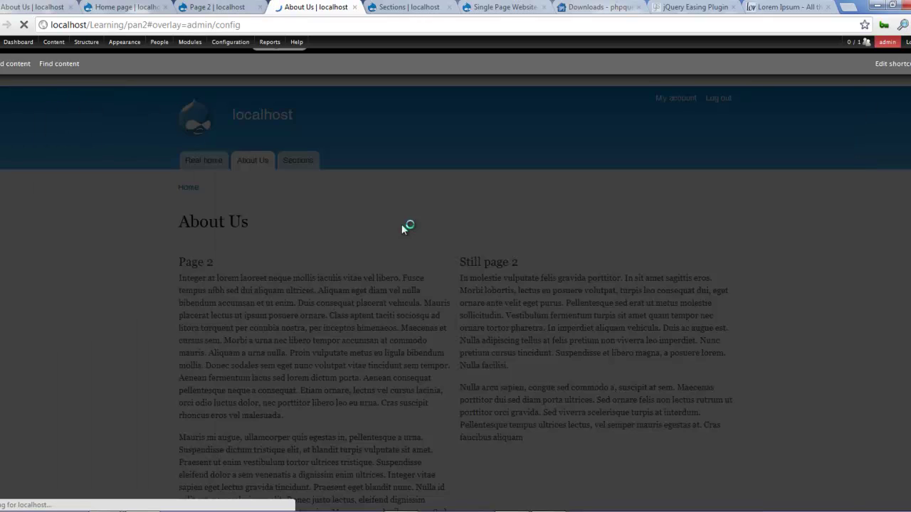
scroll(541, 277, down, 1)
scroll(541, 277, down, 3)
scroll(540, 276, up, 4)
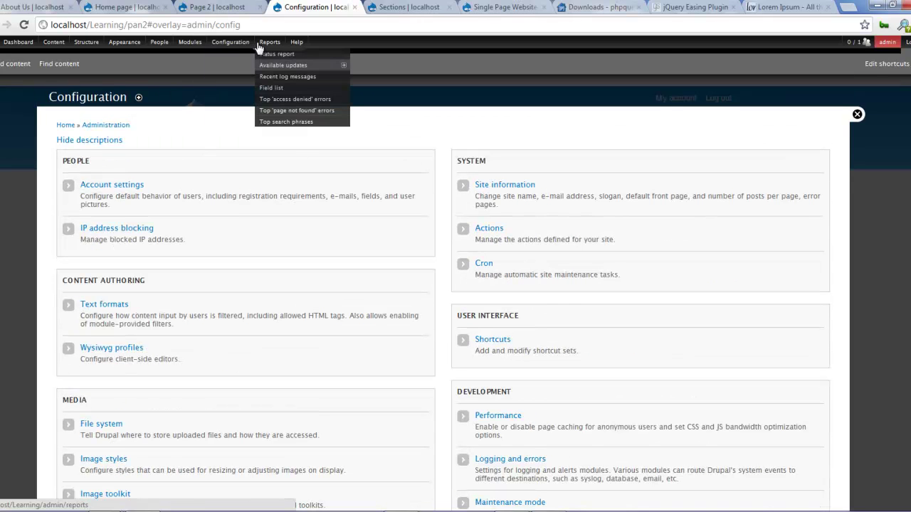
mouse_move(237, 44)
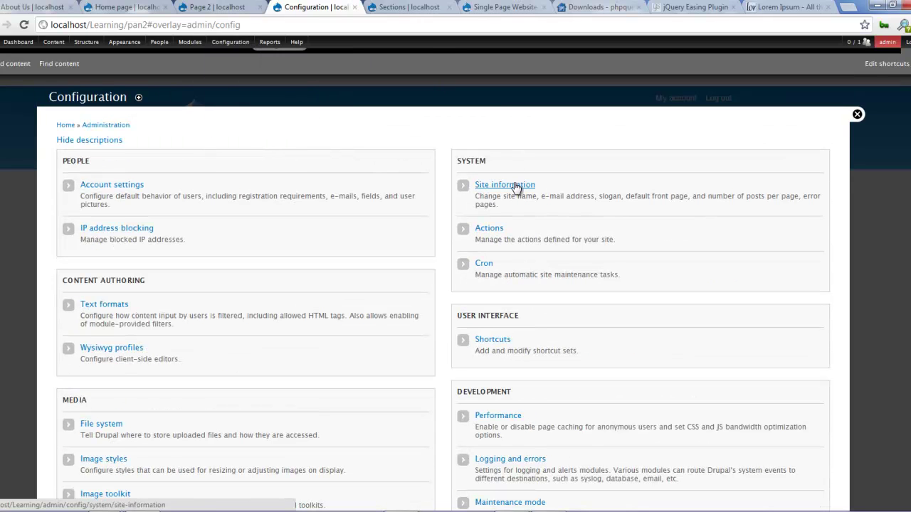
Go to the Learning site's home page and flush all caches
click(66, 124)
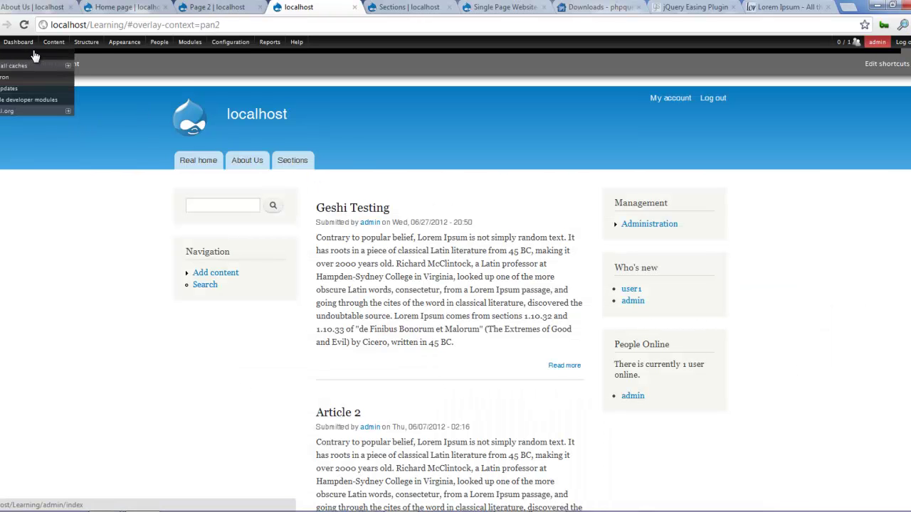
click(299, 164)
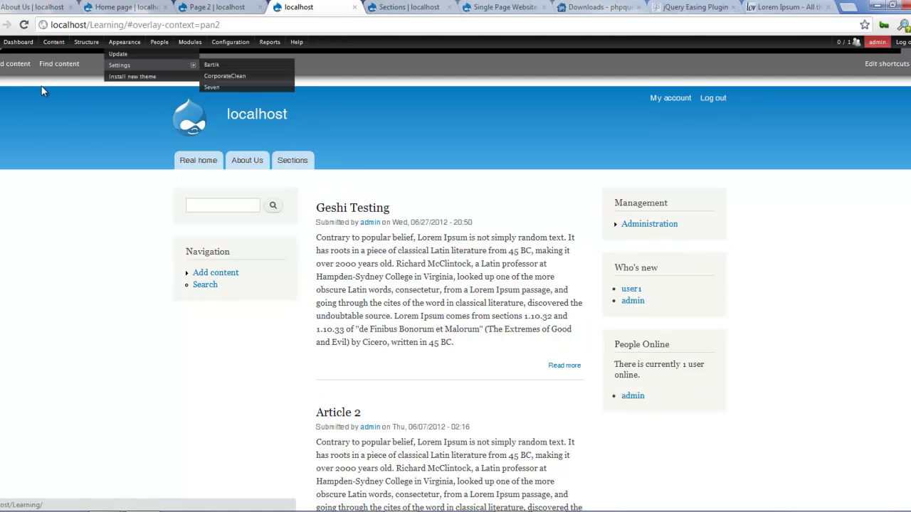
click(10, 65)
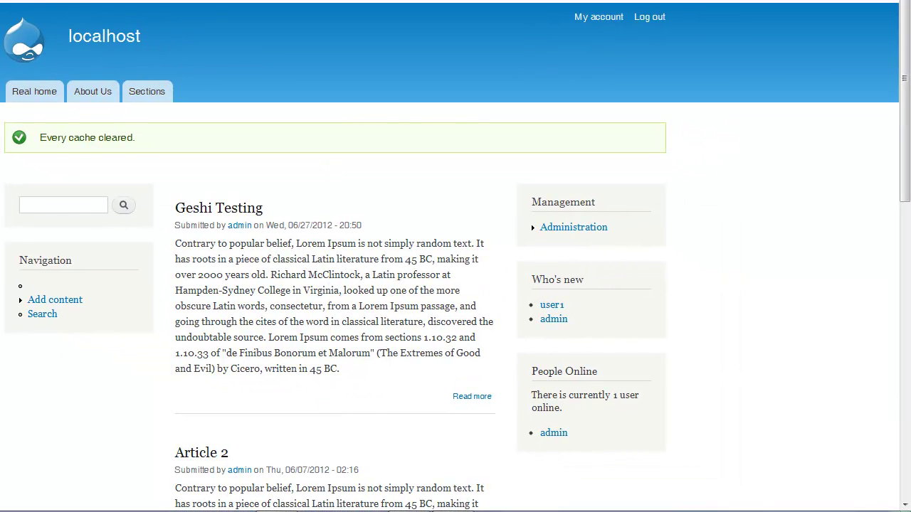
Open the Single Page Settings in the site configuration and check the available themes
mouse_move(100, 2)
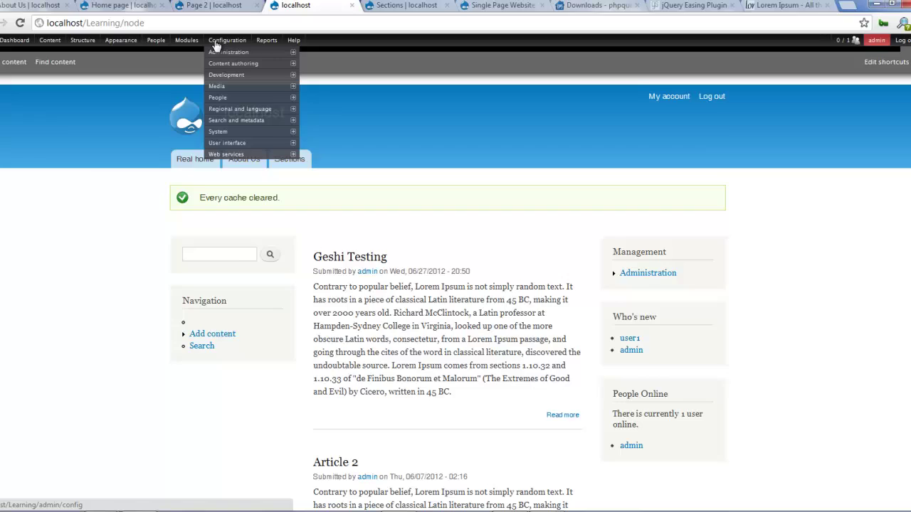
click(218, 43)
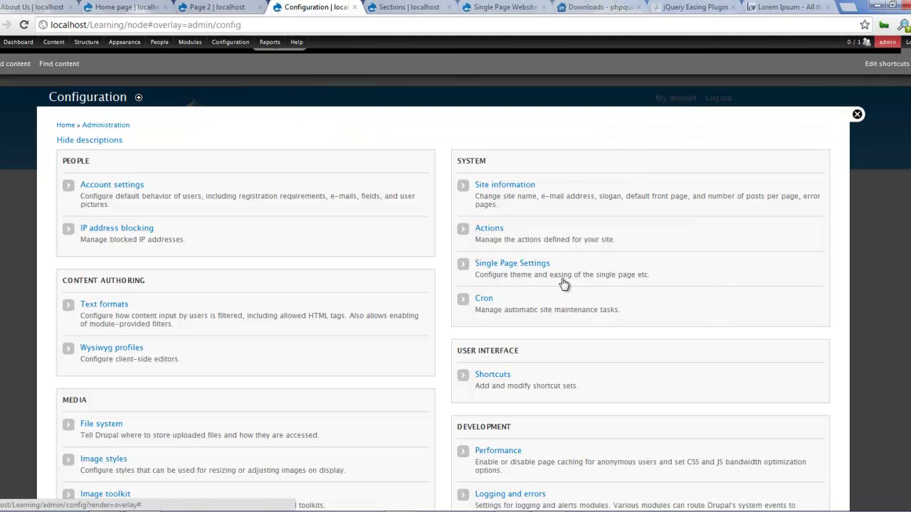
click(506, 269)
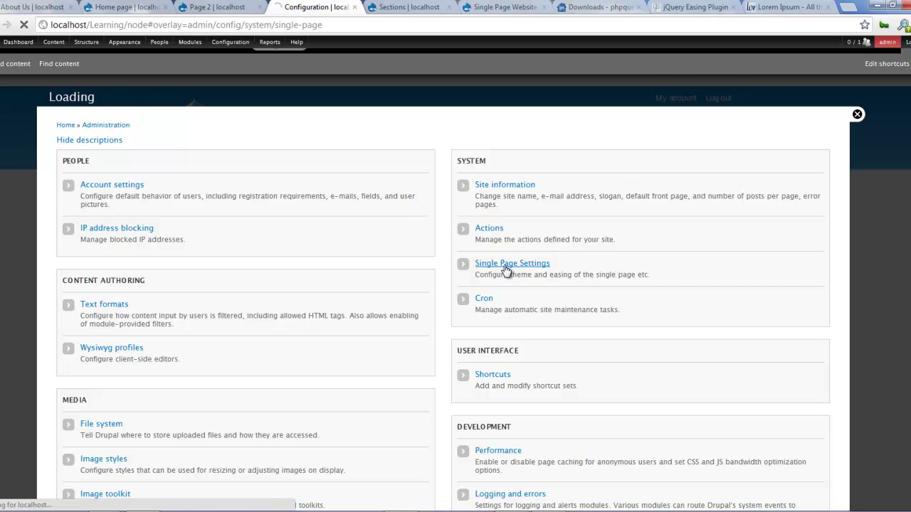
click(81, 159)
click(84, 159)
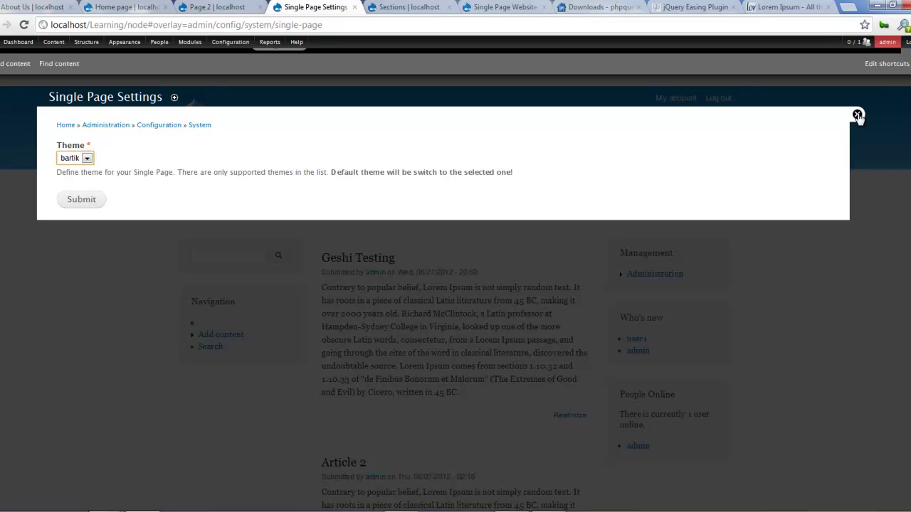
Set the default front page to single_page in the site information settings and save the configuration
click(169, 126)
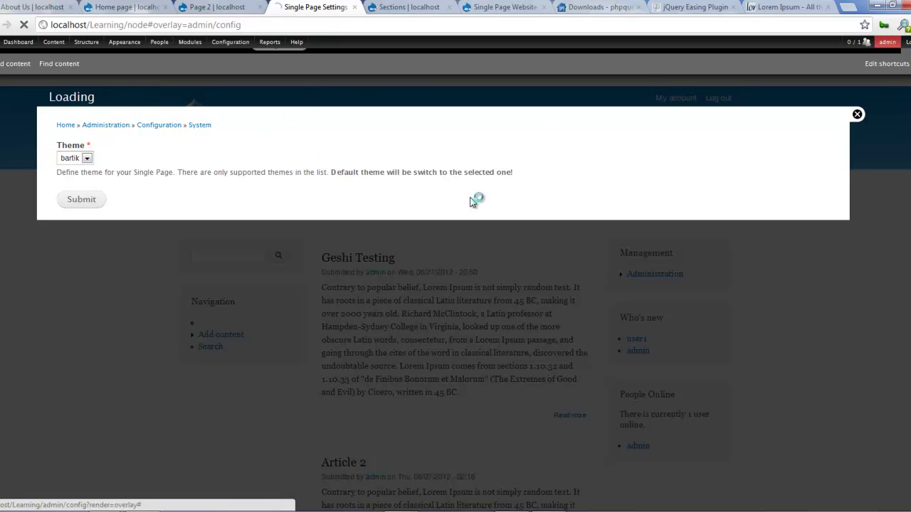
click(517, 189)
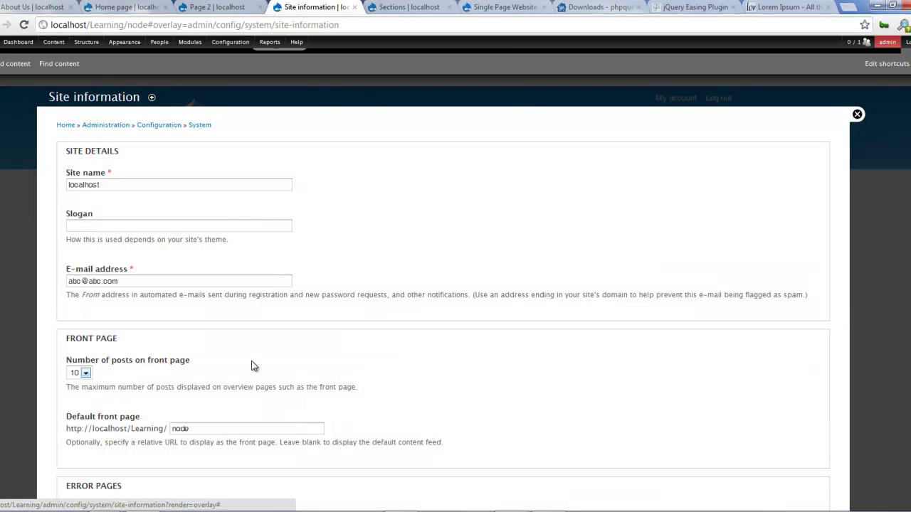
scroll(252, 365, down, 3)
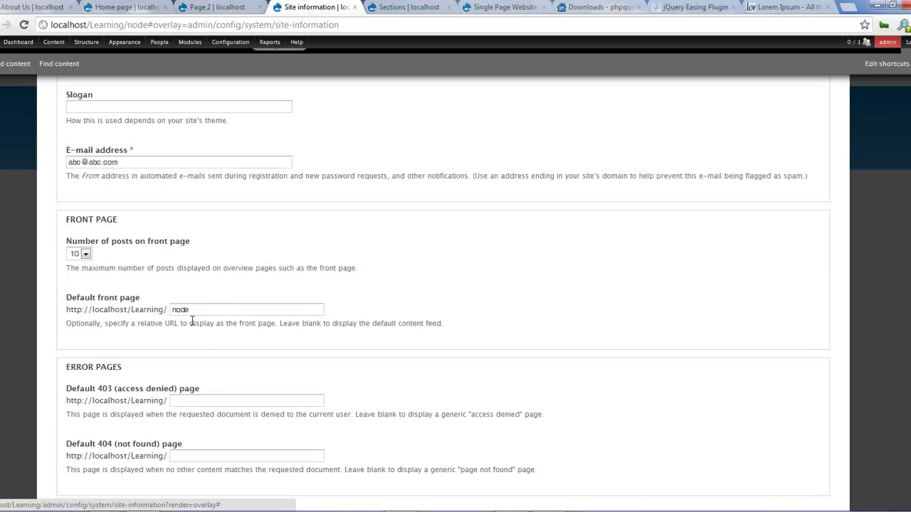
click(179, 310)
double_click(180, 309)
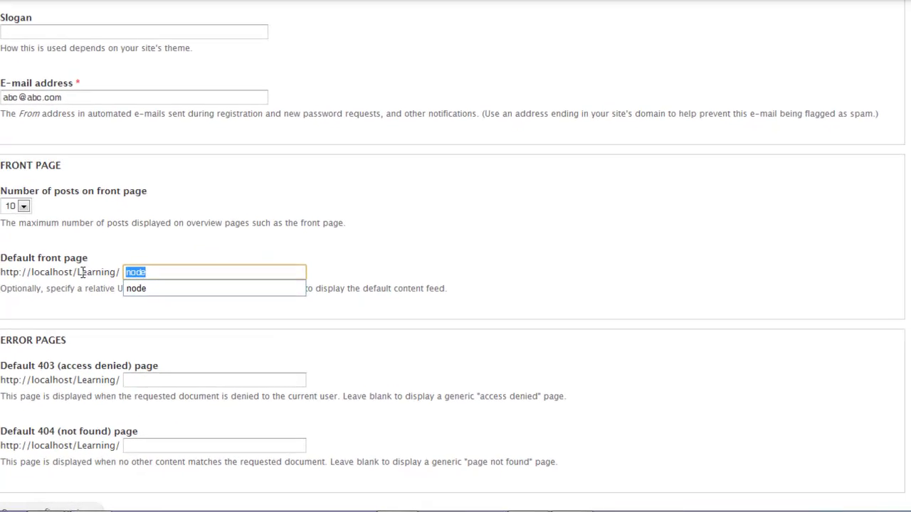
text(singl)
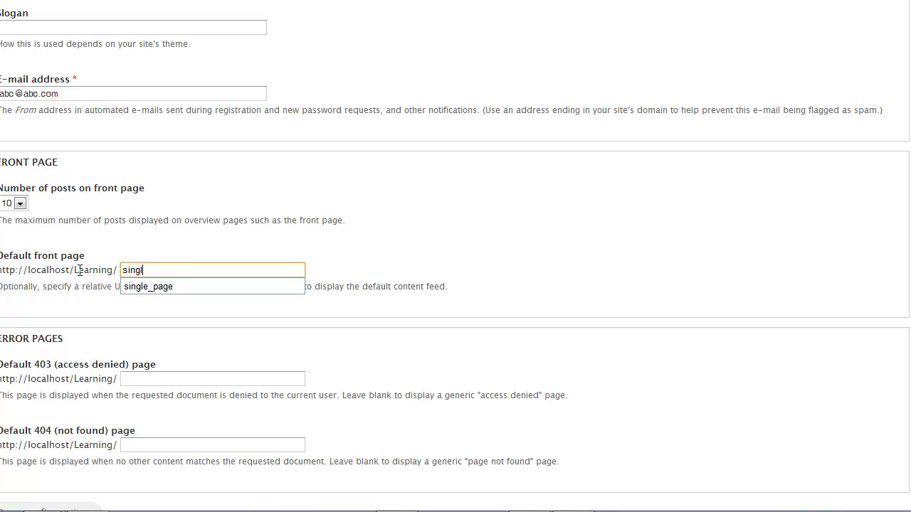
text(e)
key(Down)
key(Return)
click(386, 271)
scroll(277, 333, down, 2)
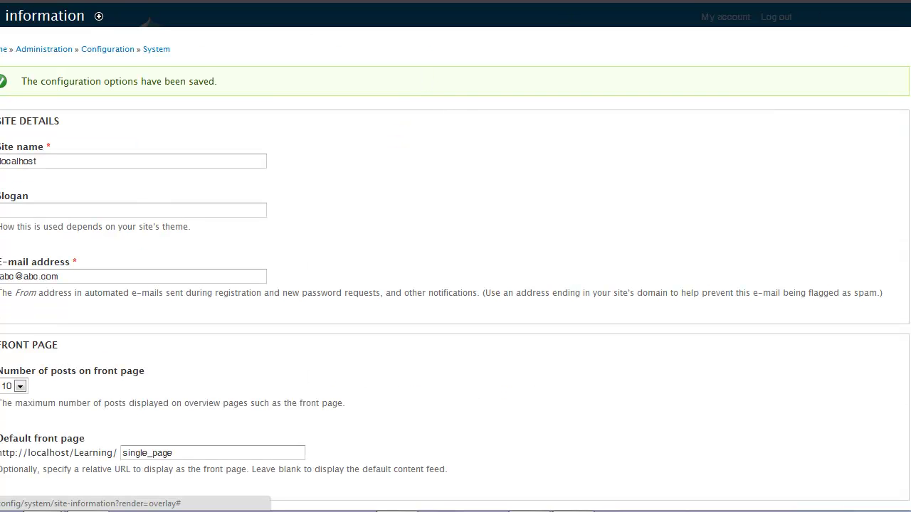
Open the Single Page Website configuration from the front page and submit it with the bartik theme
click(880, 42)
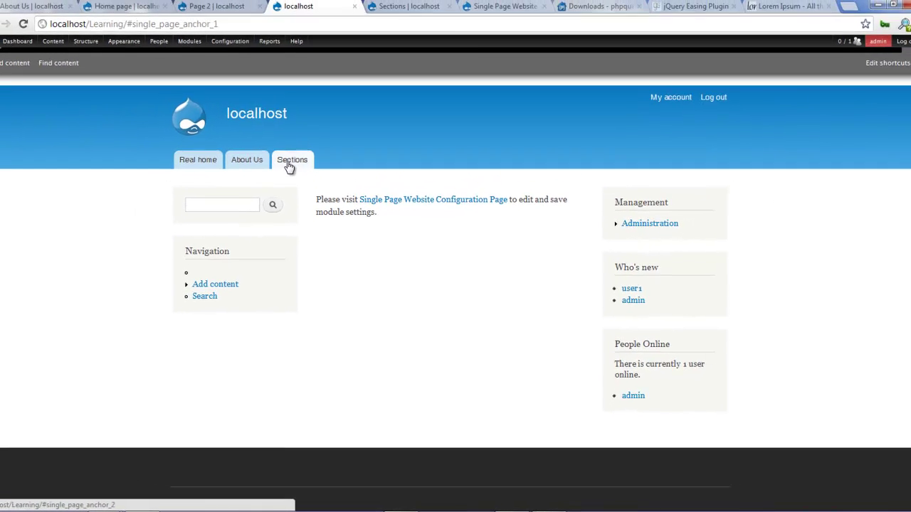
click(267, 91)
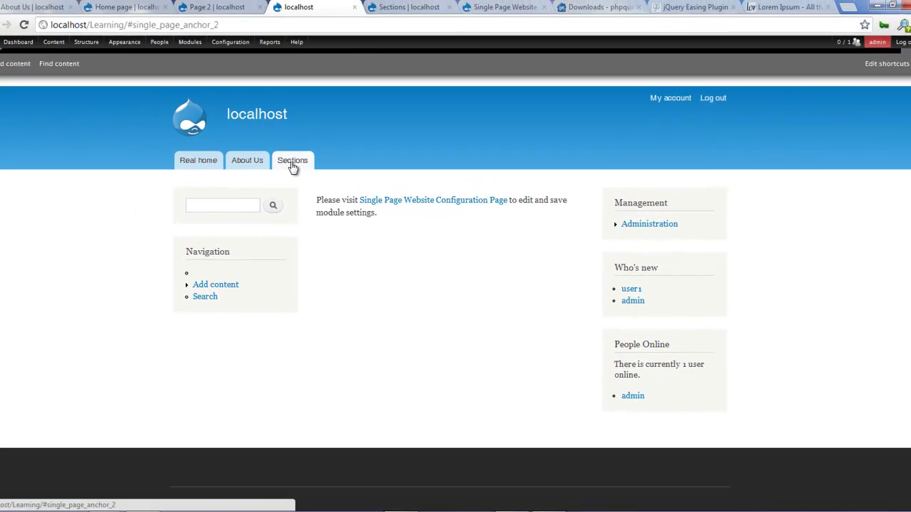
click(443, 206)
click(98, 199)
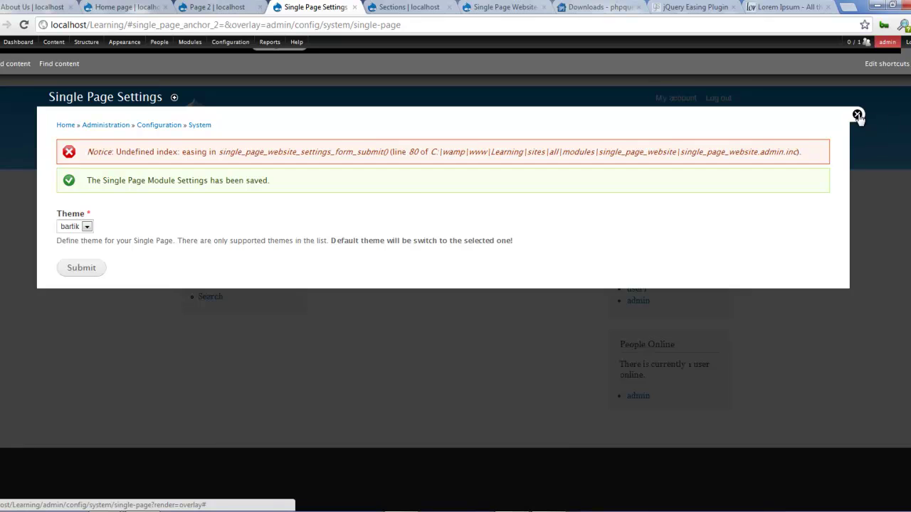
click(857, 115)
Test the Real home, About Us and Sections menu links on the single-page front page
click(208, 158)
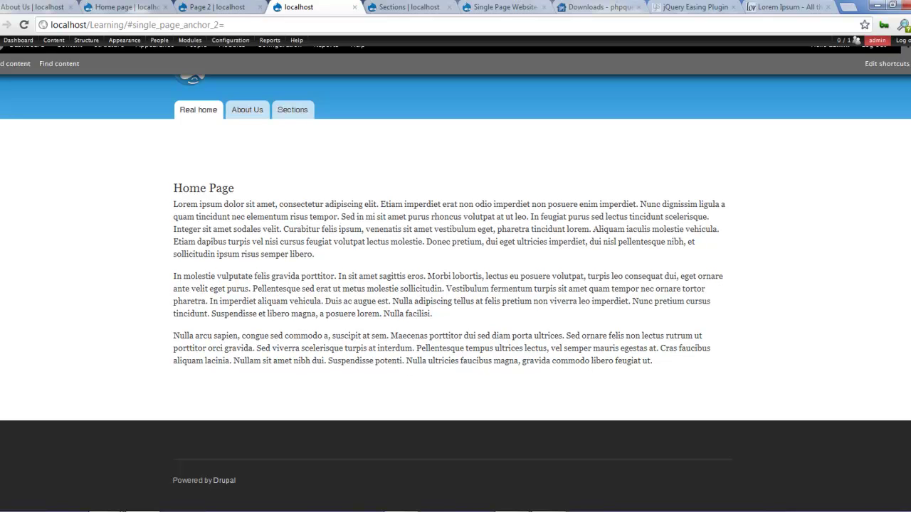
click(253, 111)
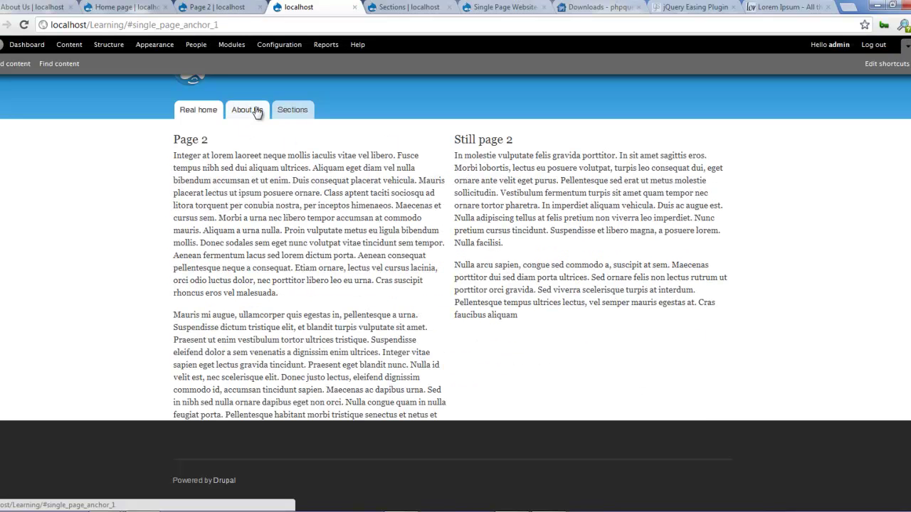
click(303, 113)
click(217, 116)
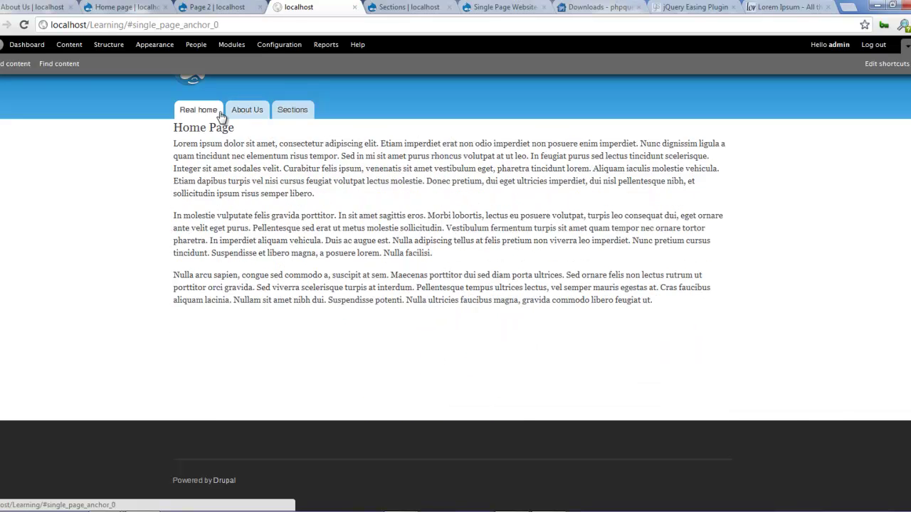
click(245, 114)
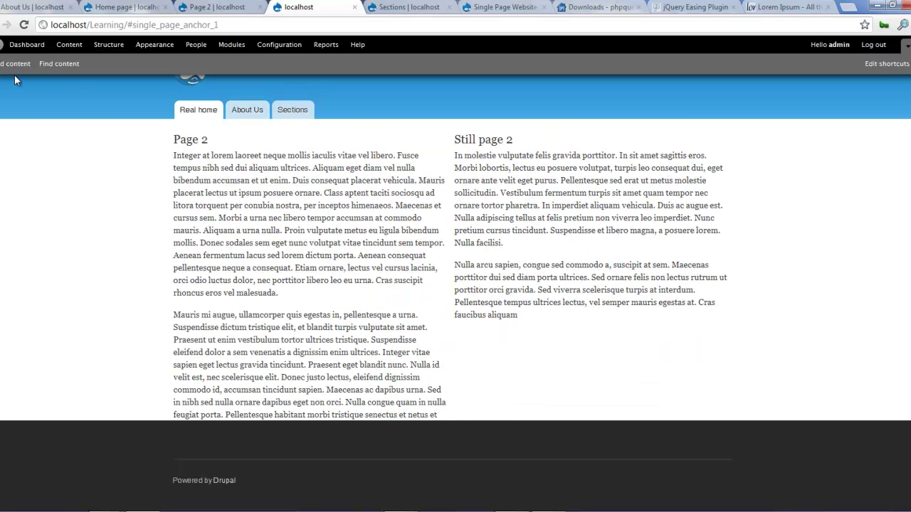
Reload the front page and flush the site's caches again
key(F5)
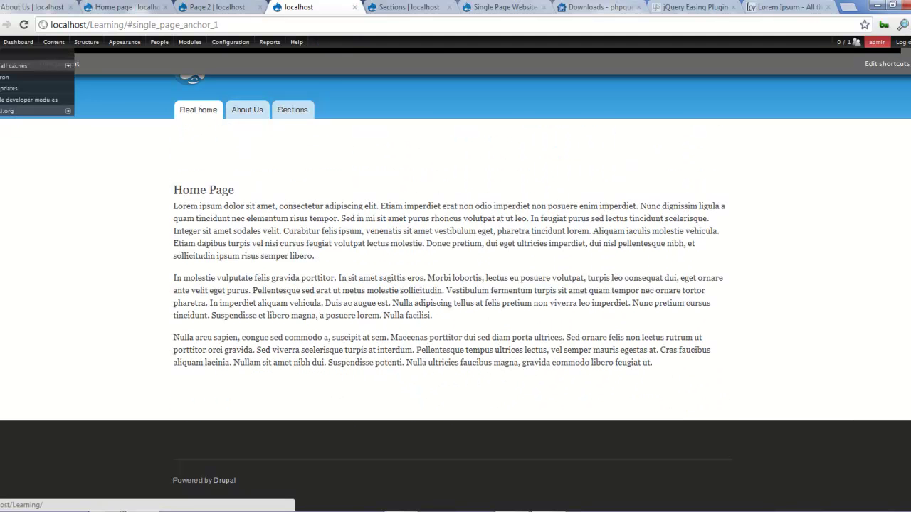
mouse_move(35, 110)
click(114, 114)
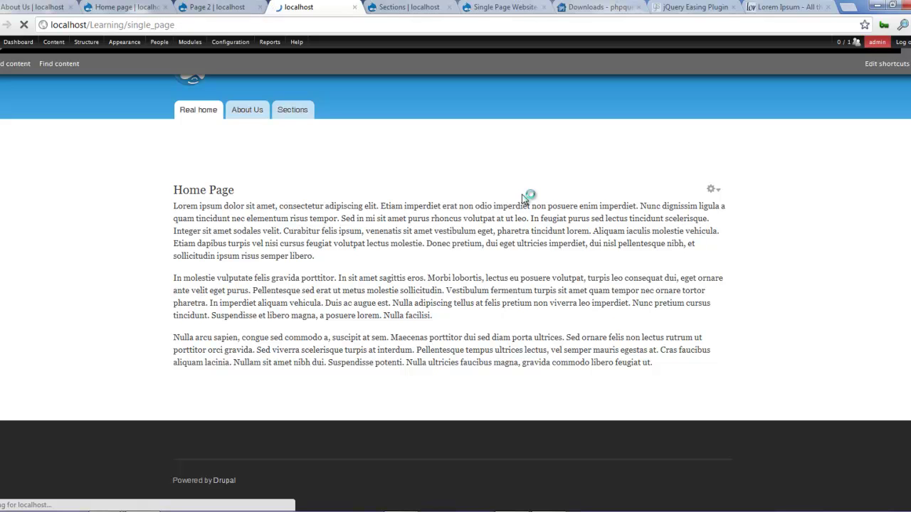
Retest the scrolling between the Real home, About Us and Sections parts of the reloaded single page
click(247, 116)
click(281, 114)
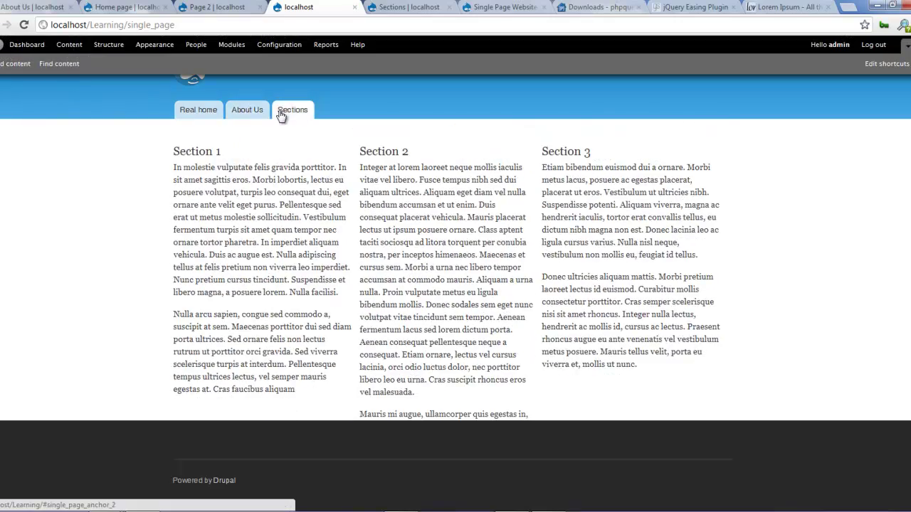
click(252, 116)
click(204, 112)
click(248, 115)
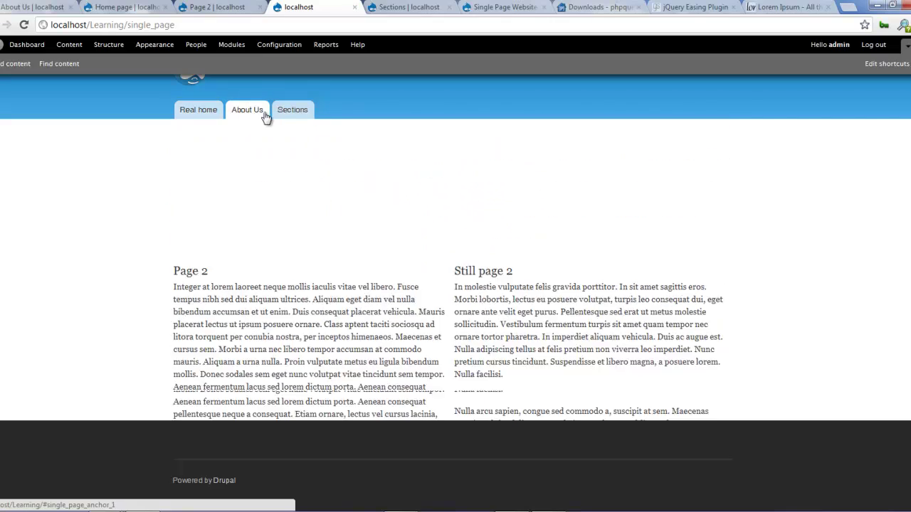
click(287, 117)
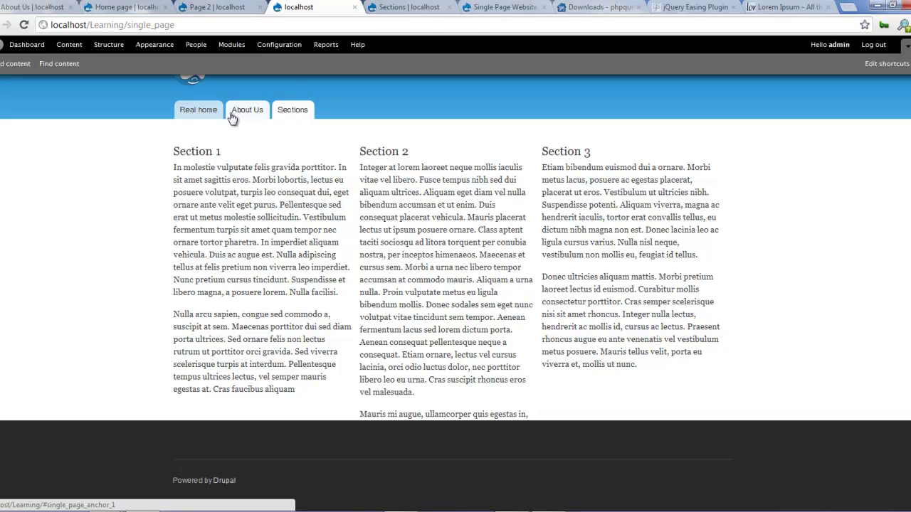
click(196, 115)
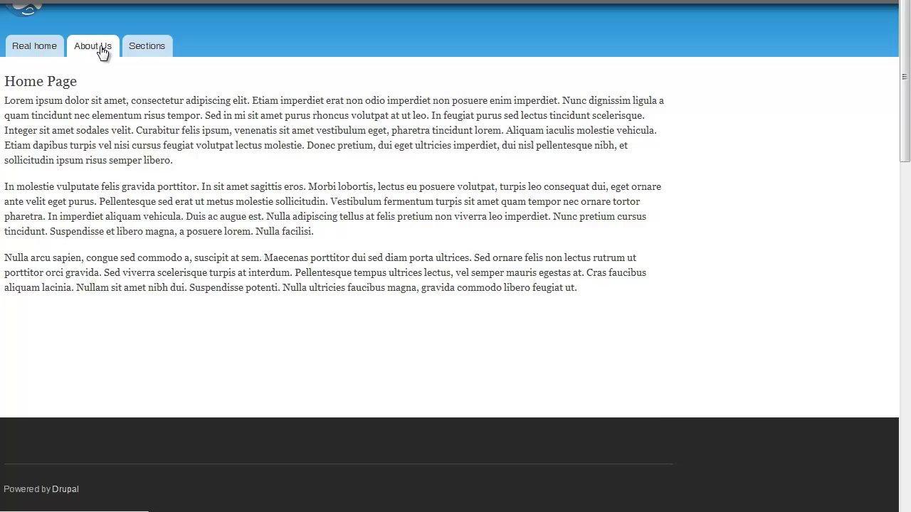
click(257, 113)
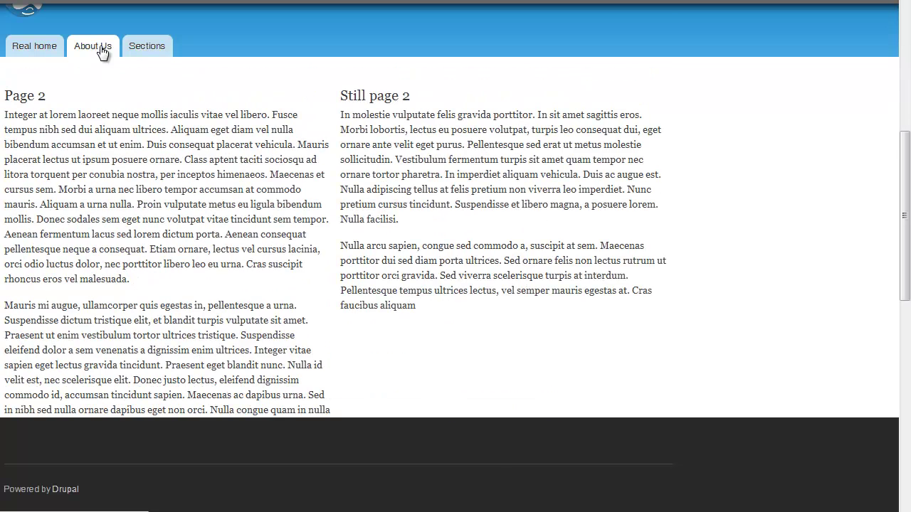